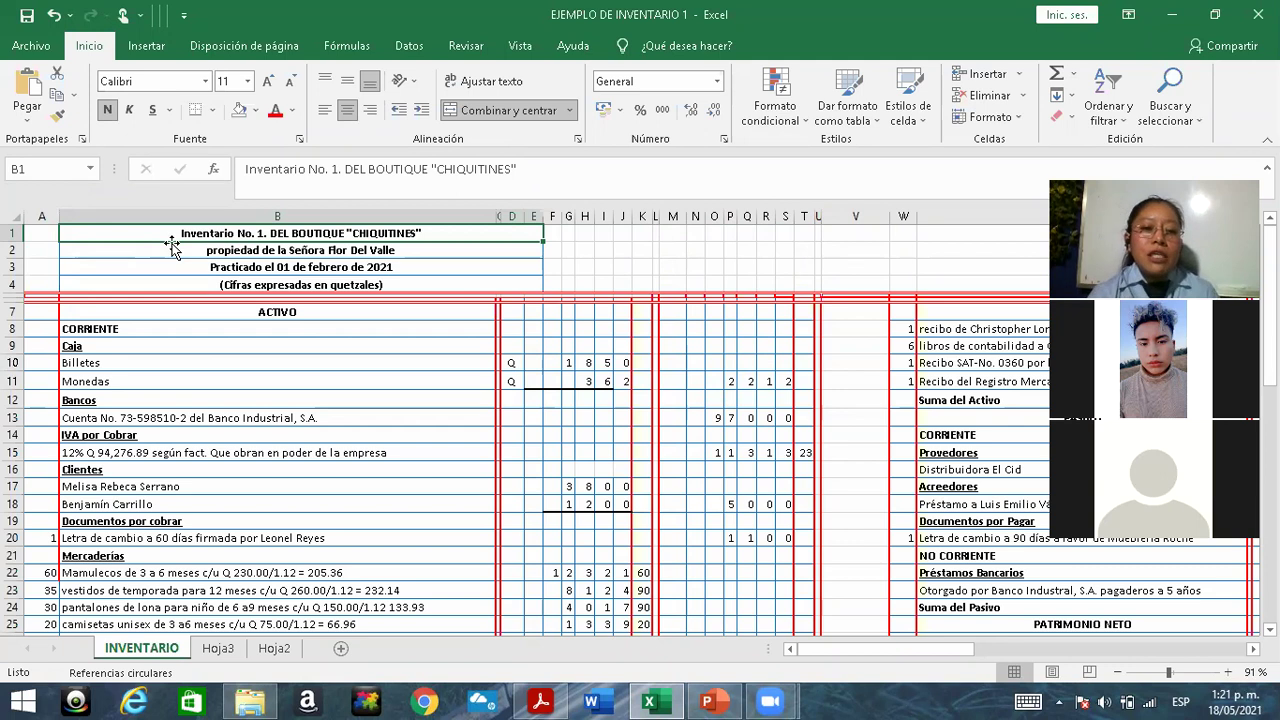
Go through the inventory's heading rows, from the owner line to the note on figures expressed in quetzales.
click(172, 248)
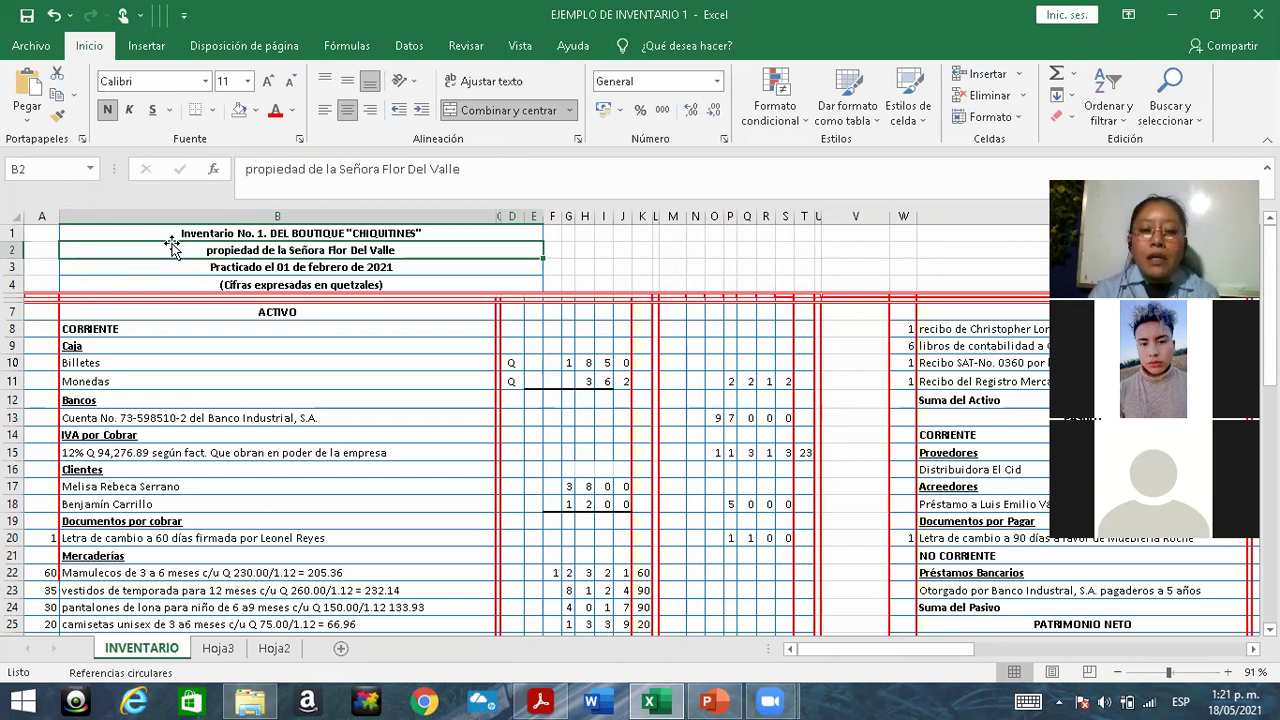
key(Down)
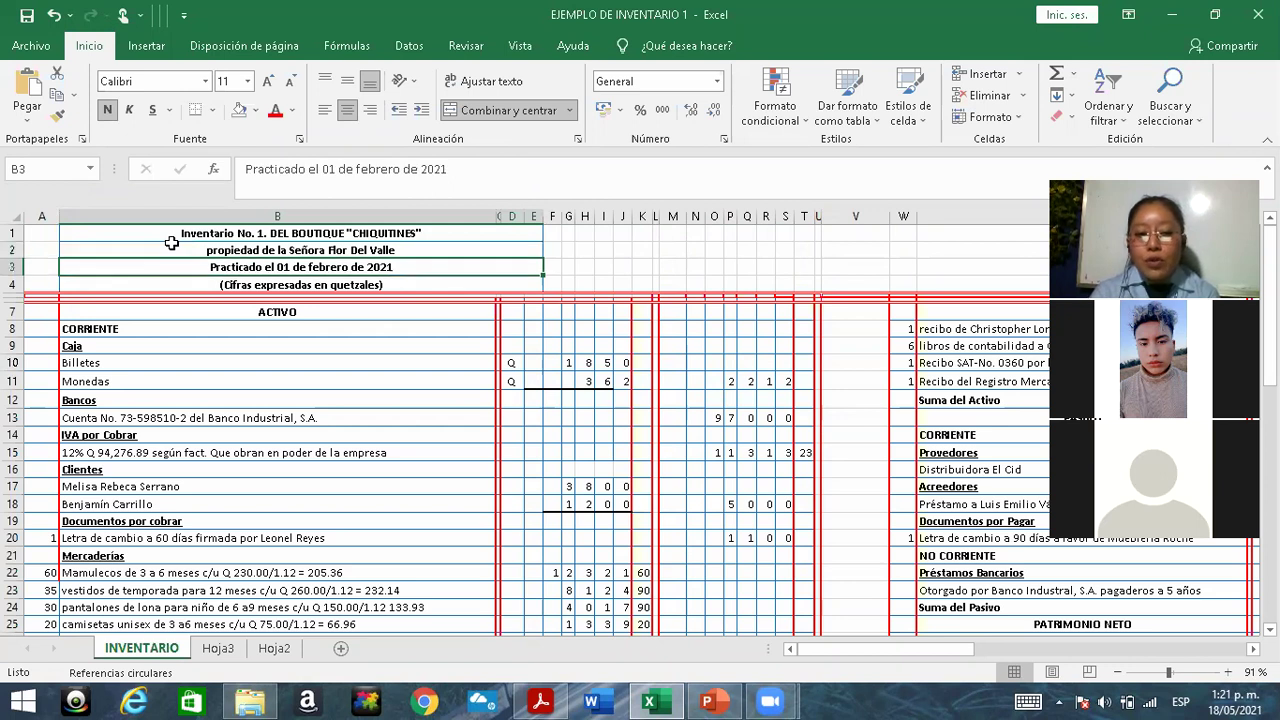
key(Down)
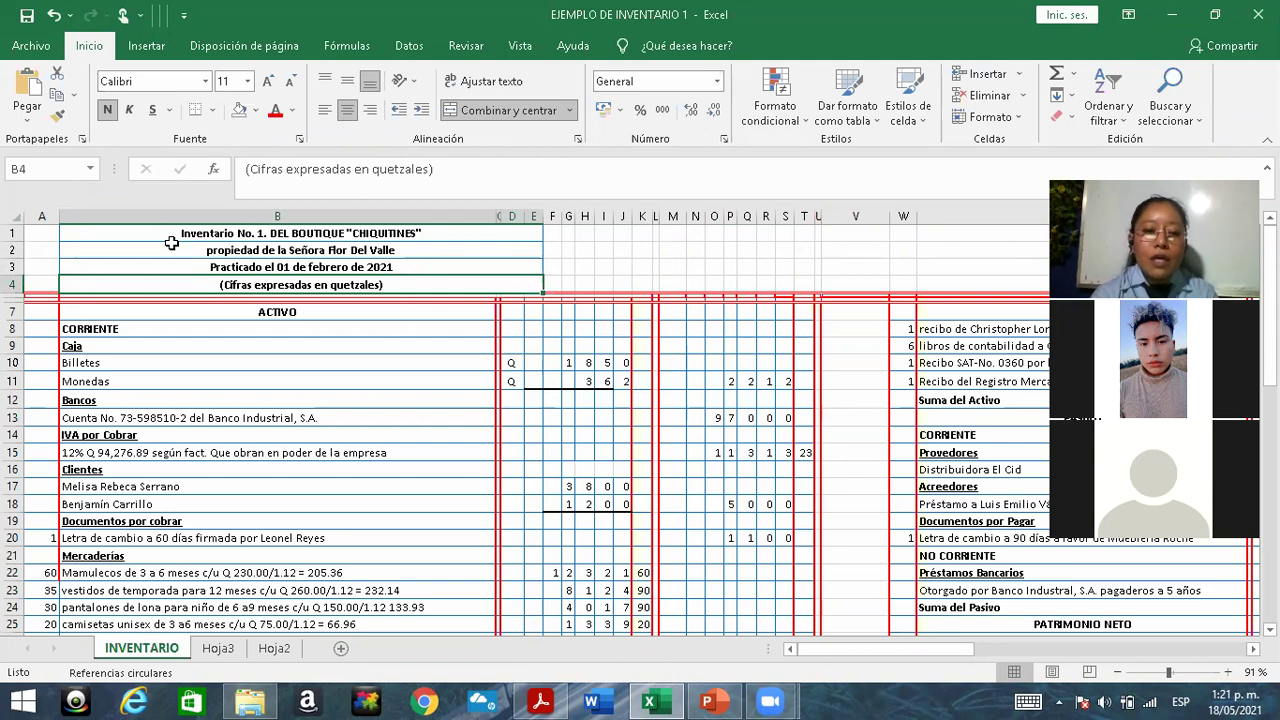
Switch to the PowerPoint presentation and show slide 5, covering capital líquido and the three parts of an inventory.
click(707, 701)
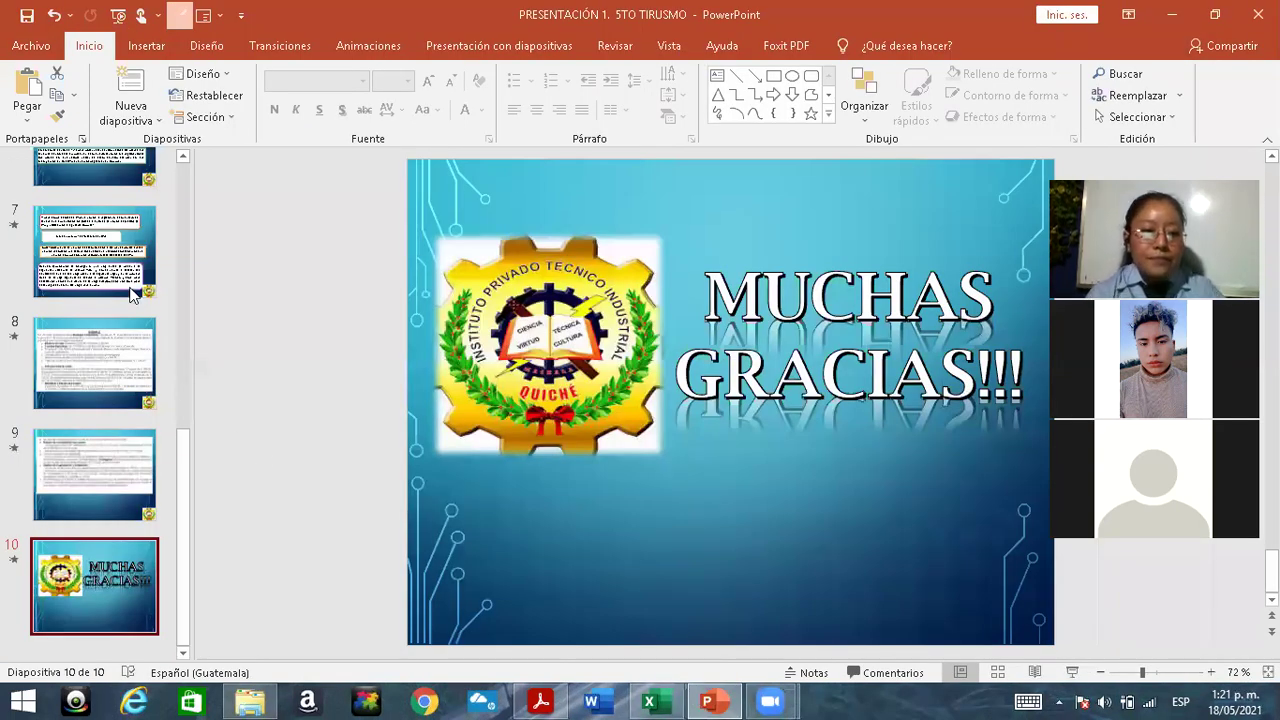
scroll(133, 292, up, 3)
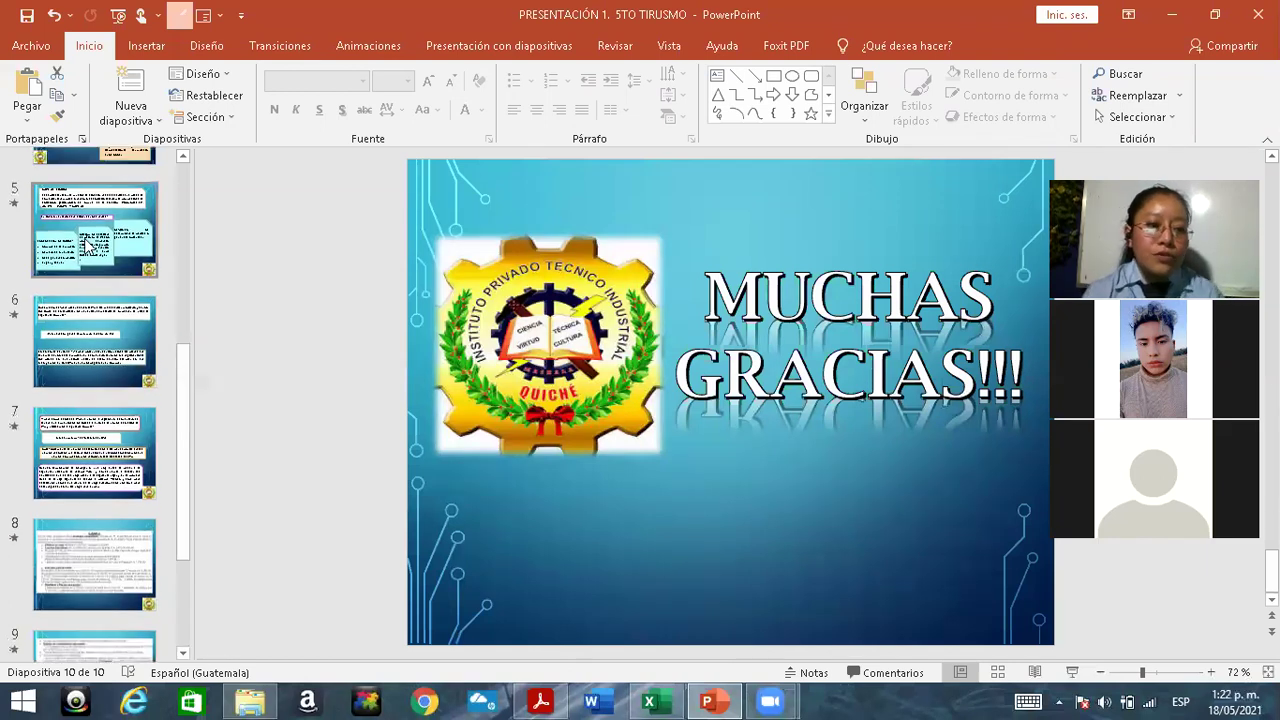
click(88, 243)
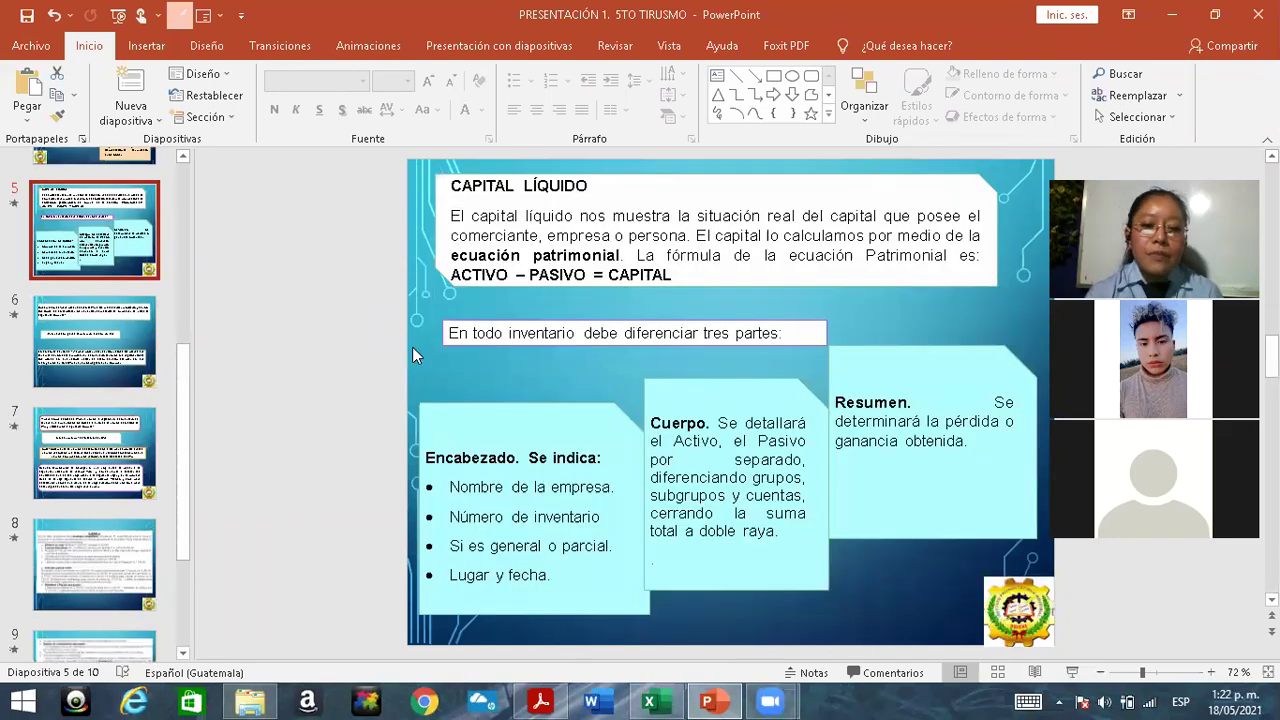
Return to the Excel inventory and review the ACTIVO, CORRIENTE and Caja headings along with the Billetes entry.
click(720, 700)
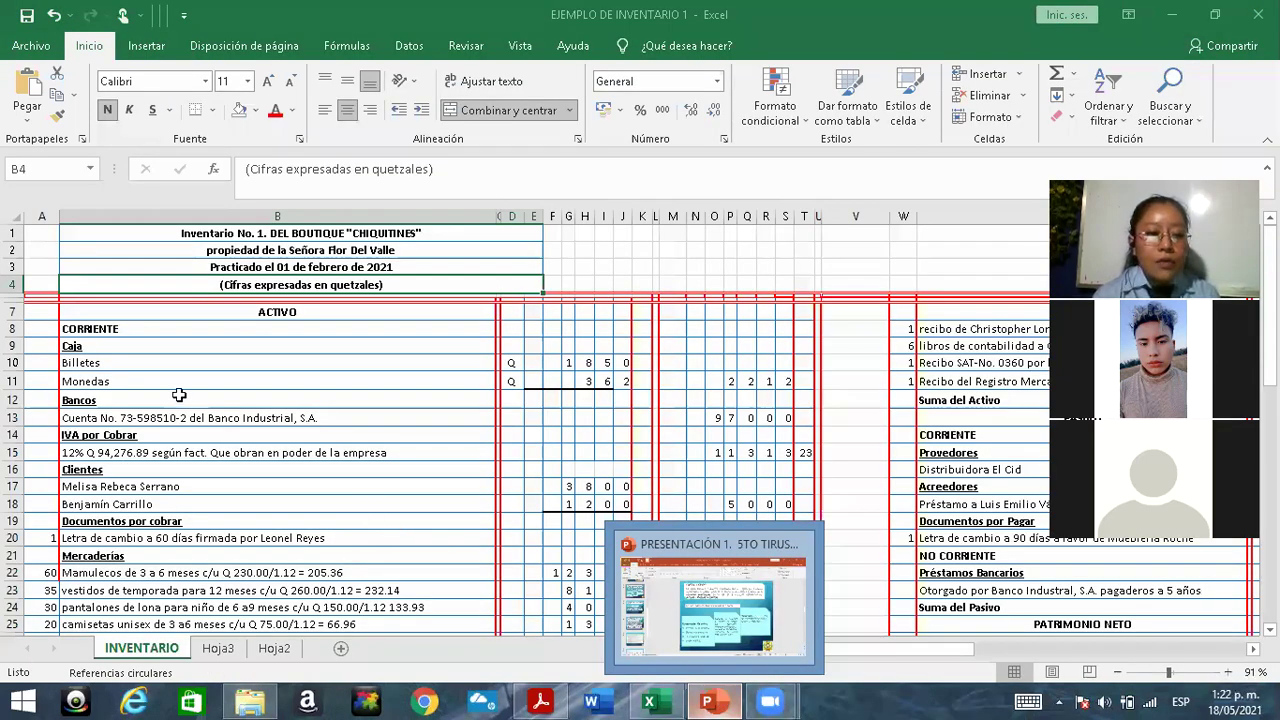
click(244, 313)
click(145, 328)
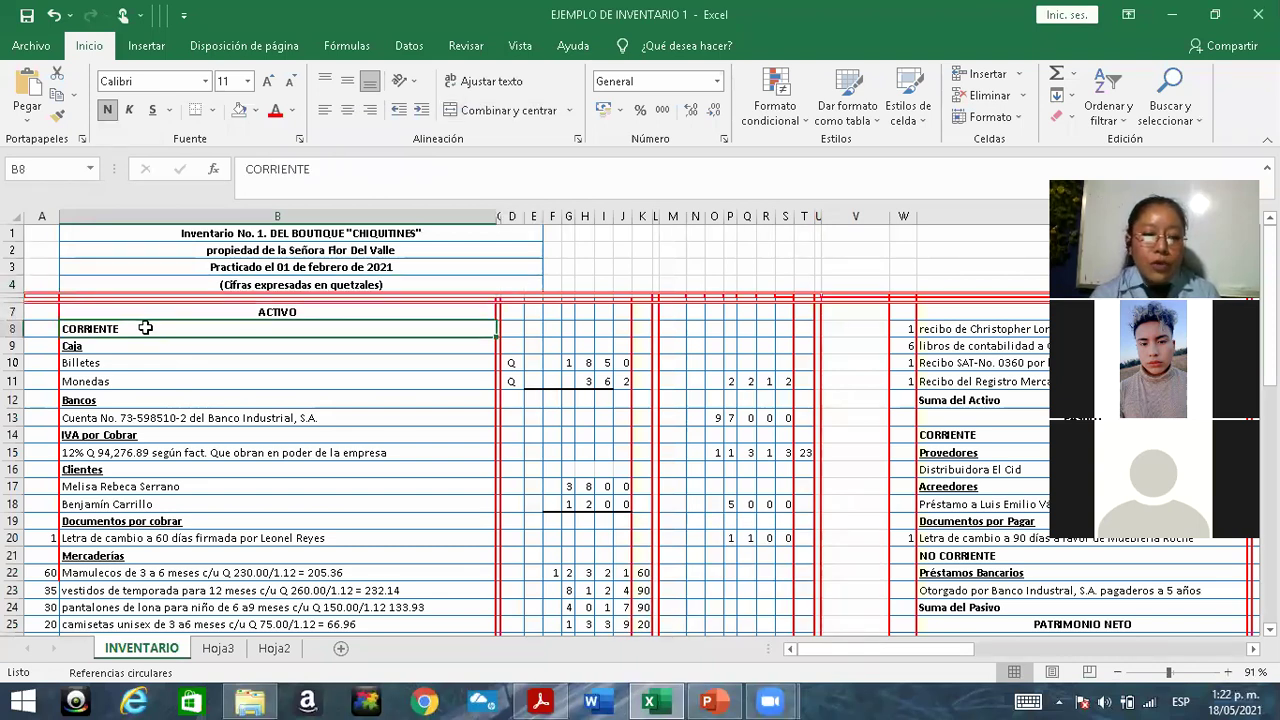
click(92, 358)
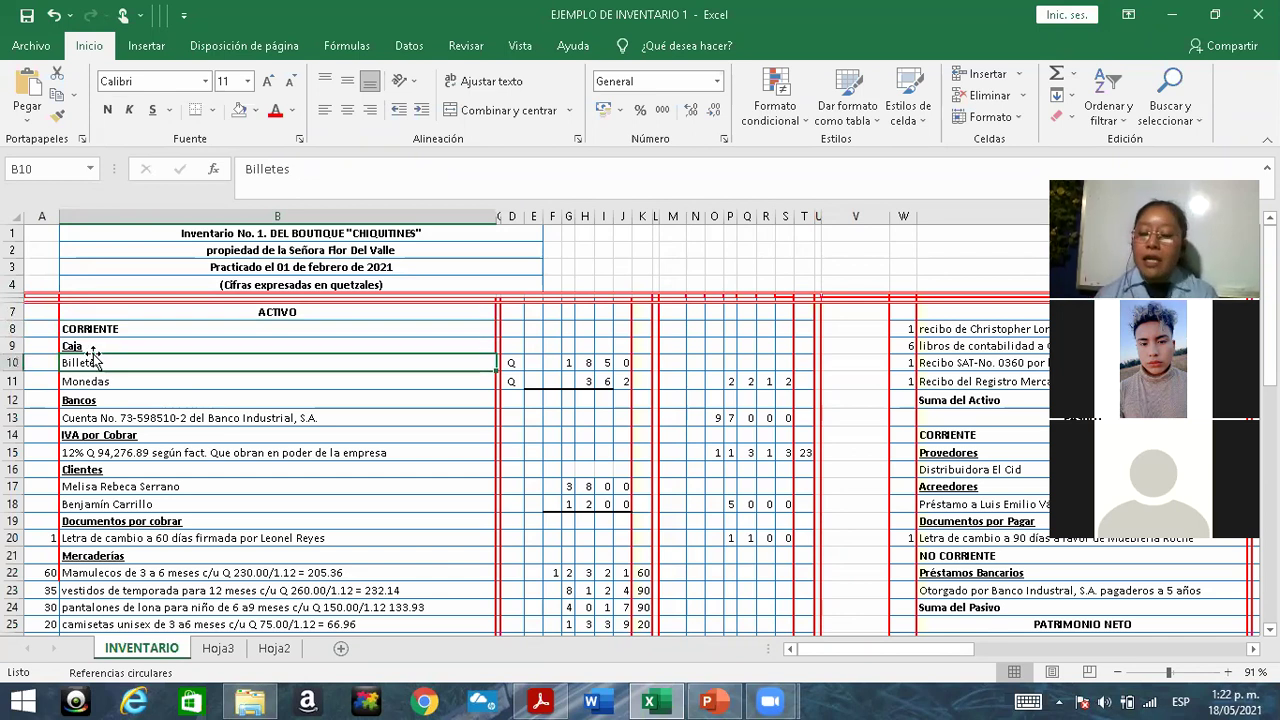
click(76, 345)
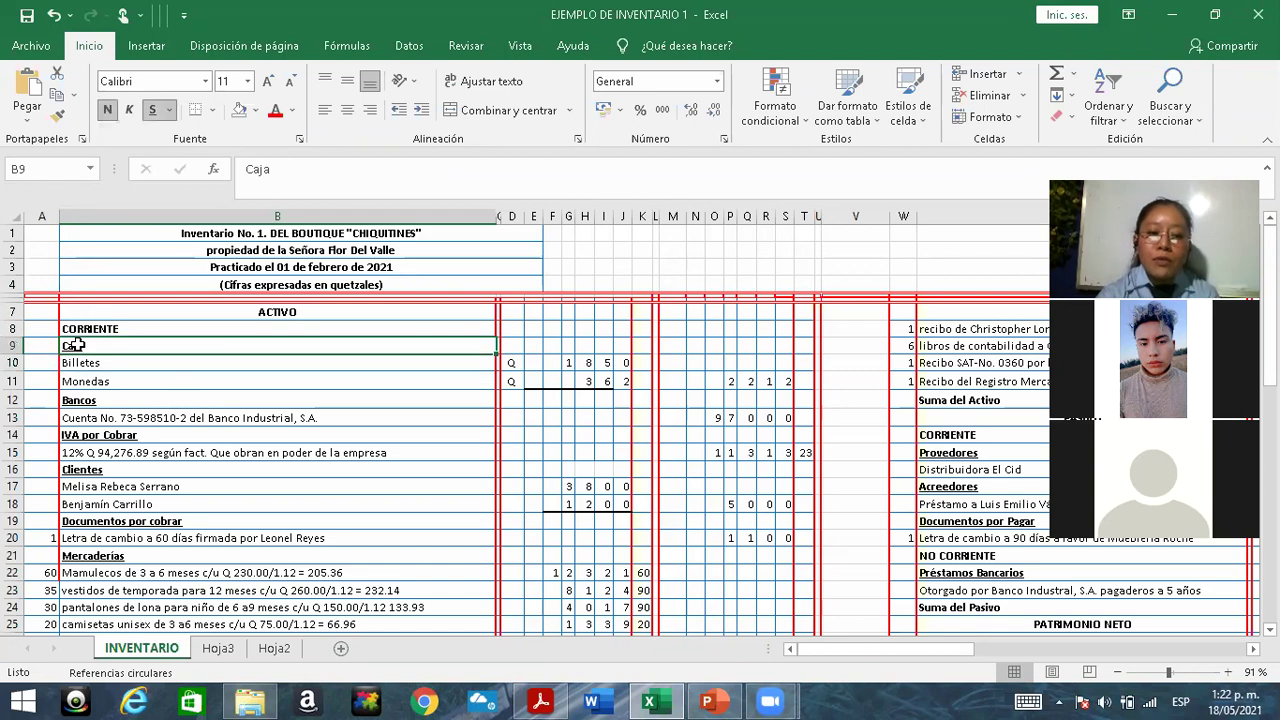
Switch to the PDF study guide in Acrobat Reader and select the whole "Efectivo en caja" line of the example.
click(543, 700)
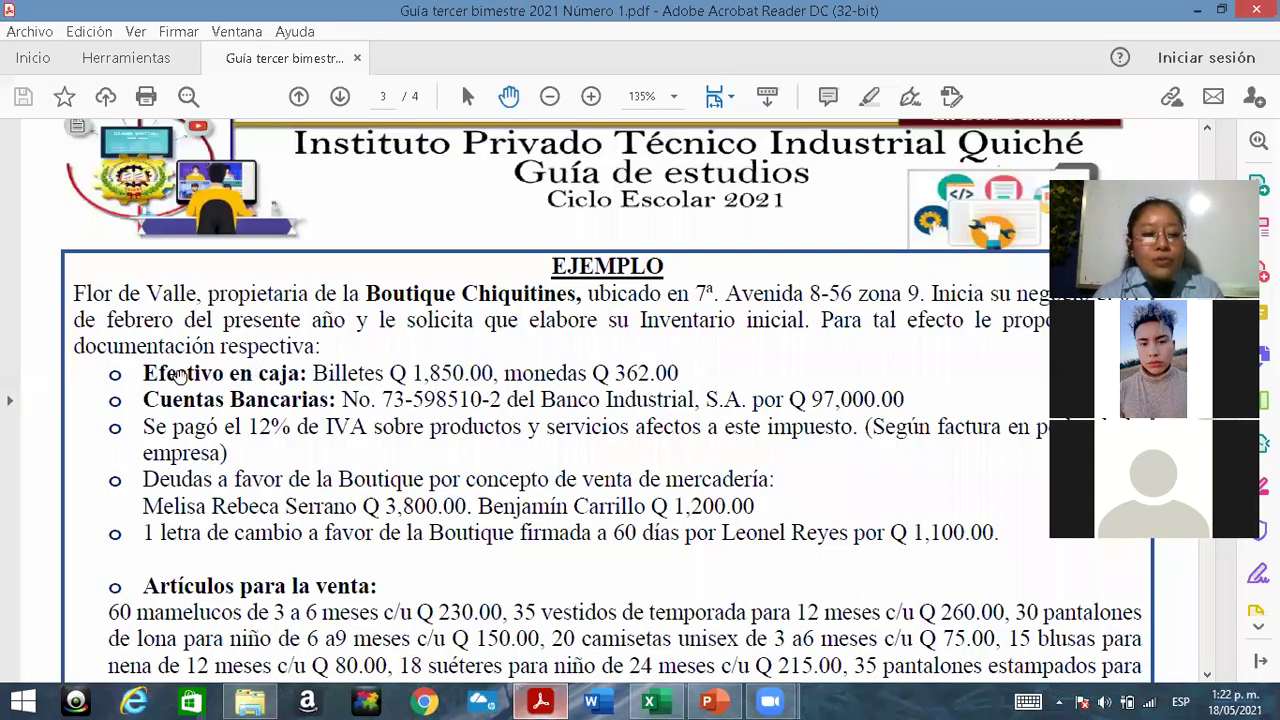
drag(145, 373, 225, 373)
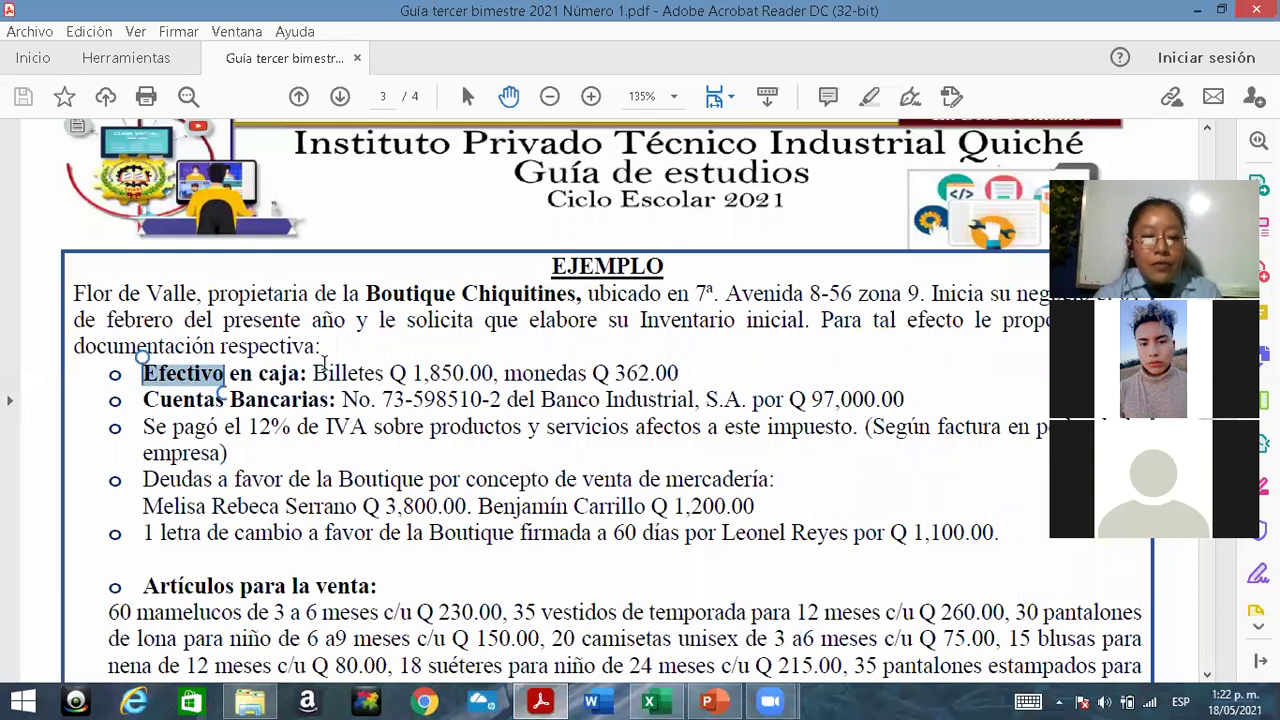
shift+click(679, 374)
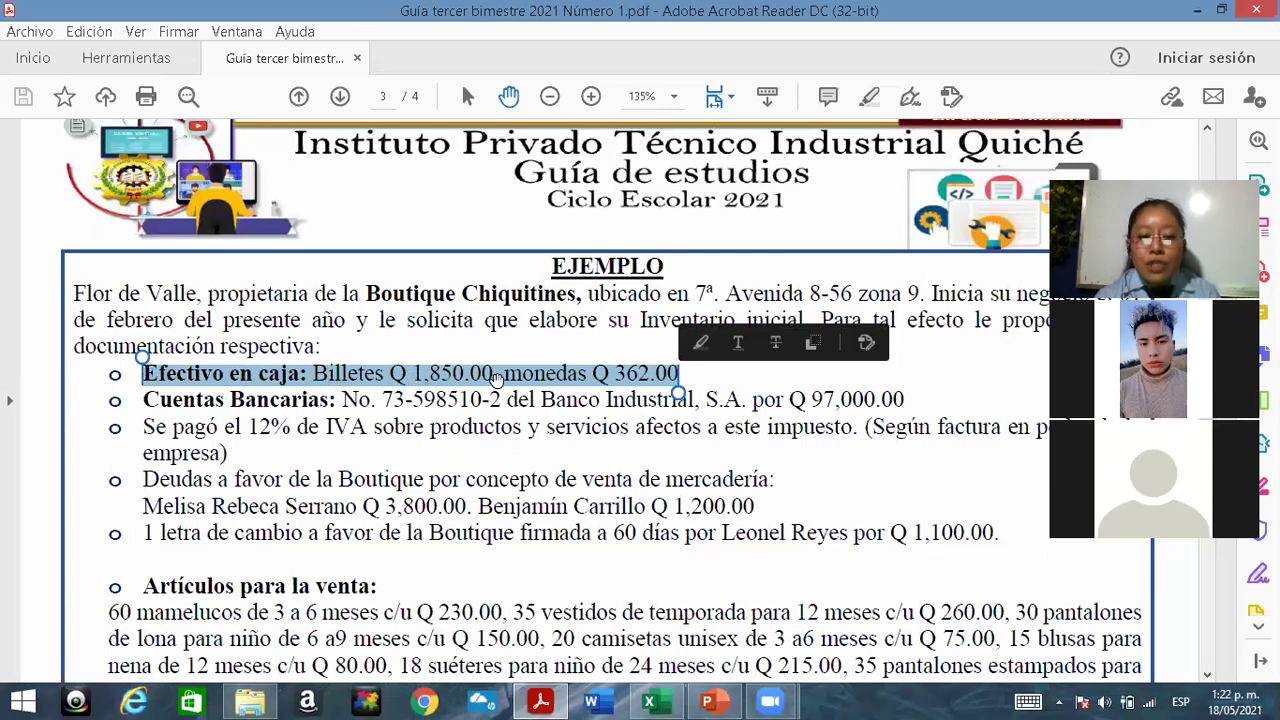
Switch back to the Excel inventory and fill the Billetes cell B10 with yellow.
click(652, 701)
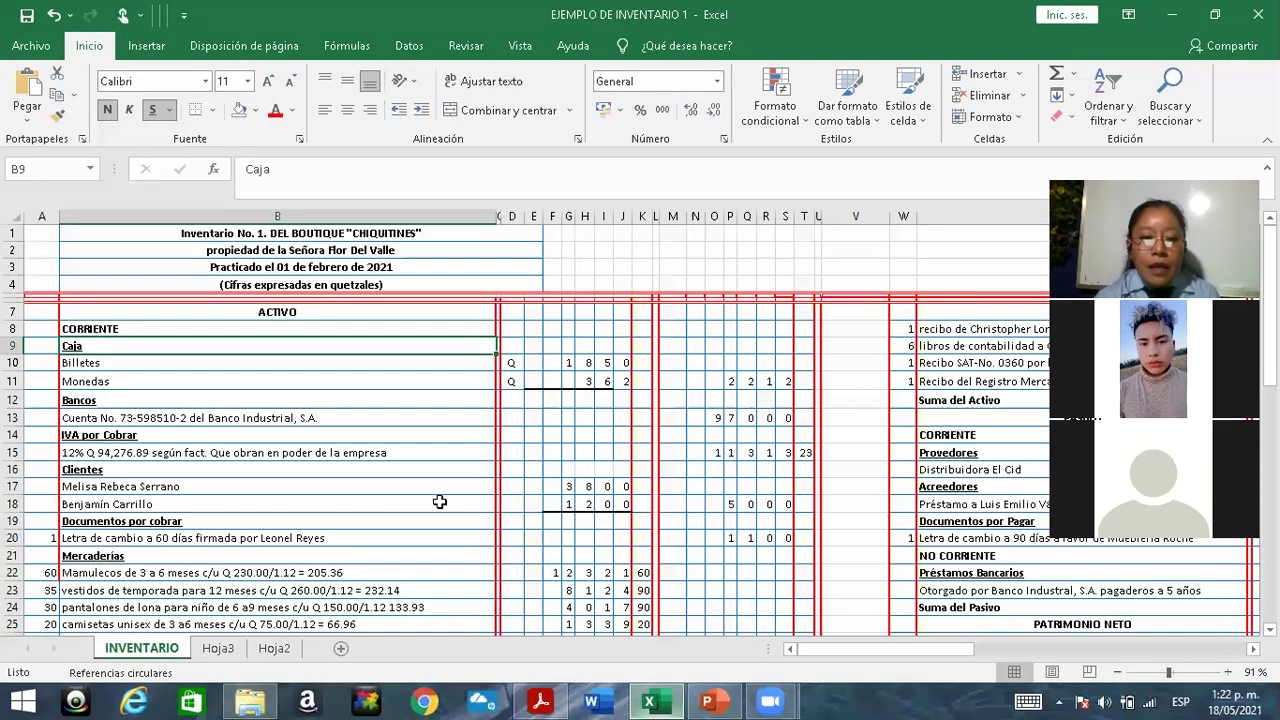
click(100, 365)
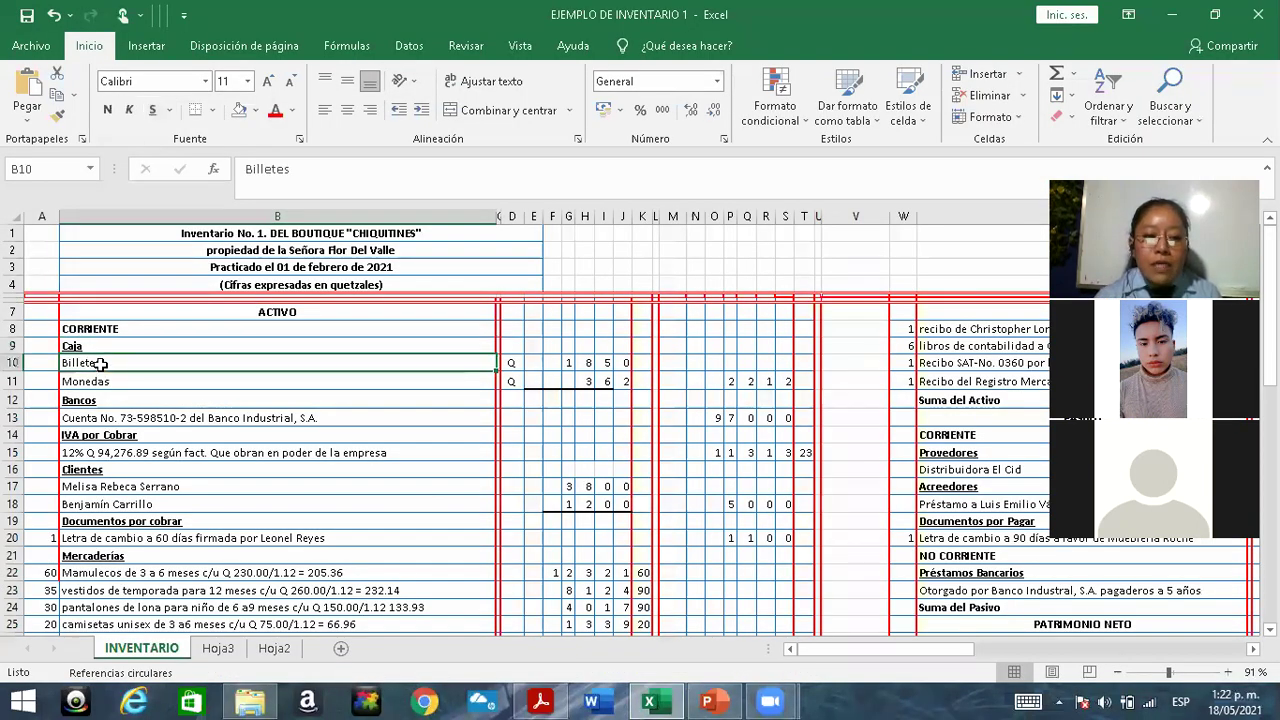
click(258, 112)
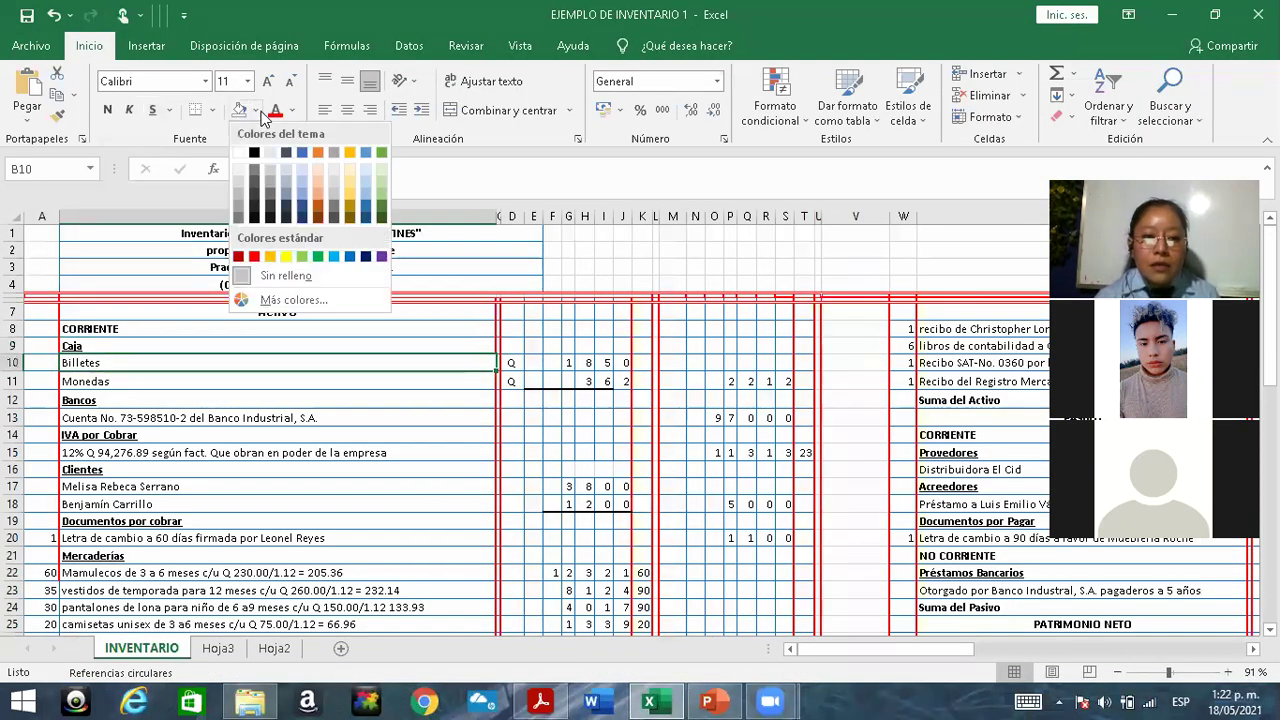
click(286, 256)
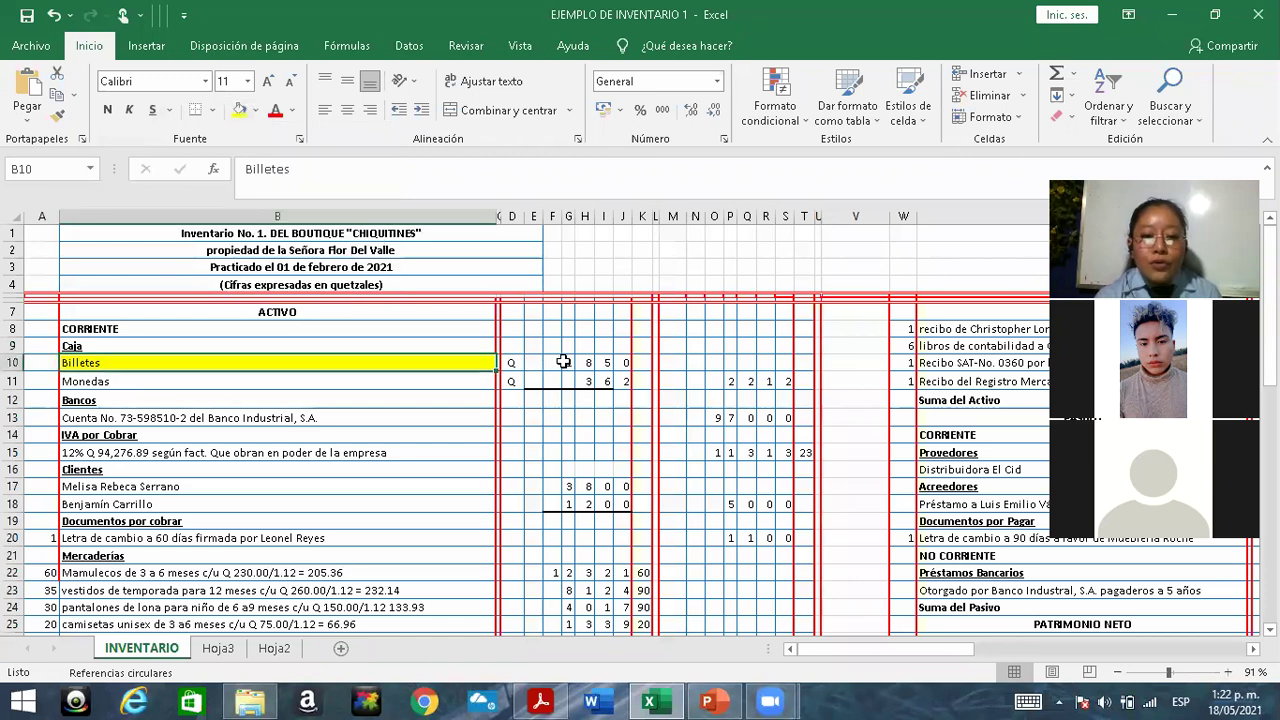
Examine how the Billetes amount in row 10 is laid out with one digit per column.
click(608, 362)
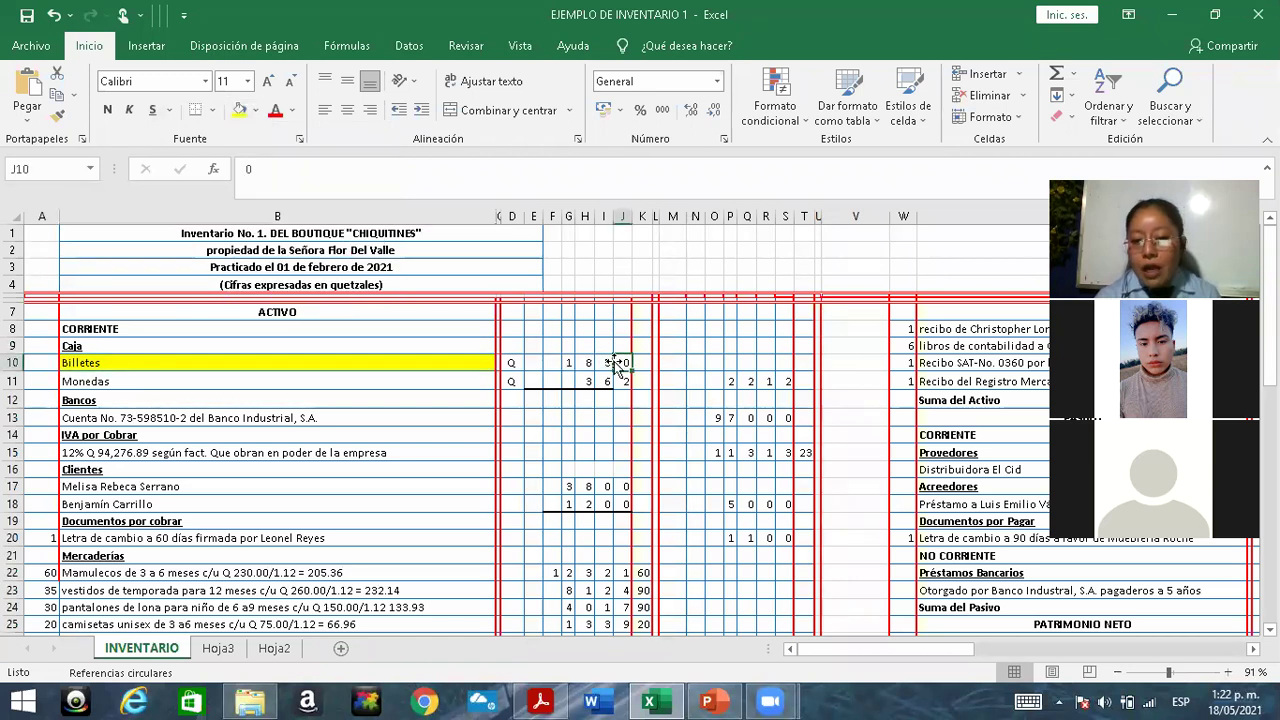
click(550, 365)
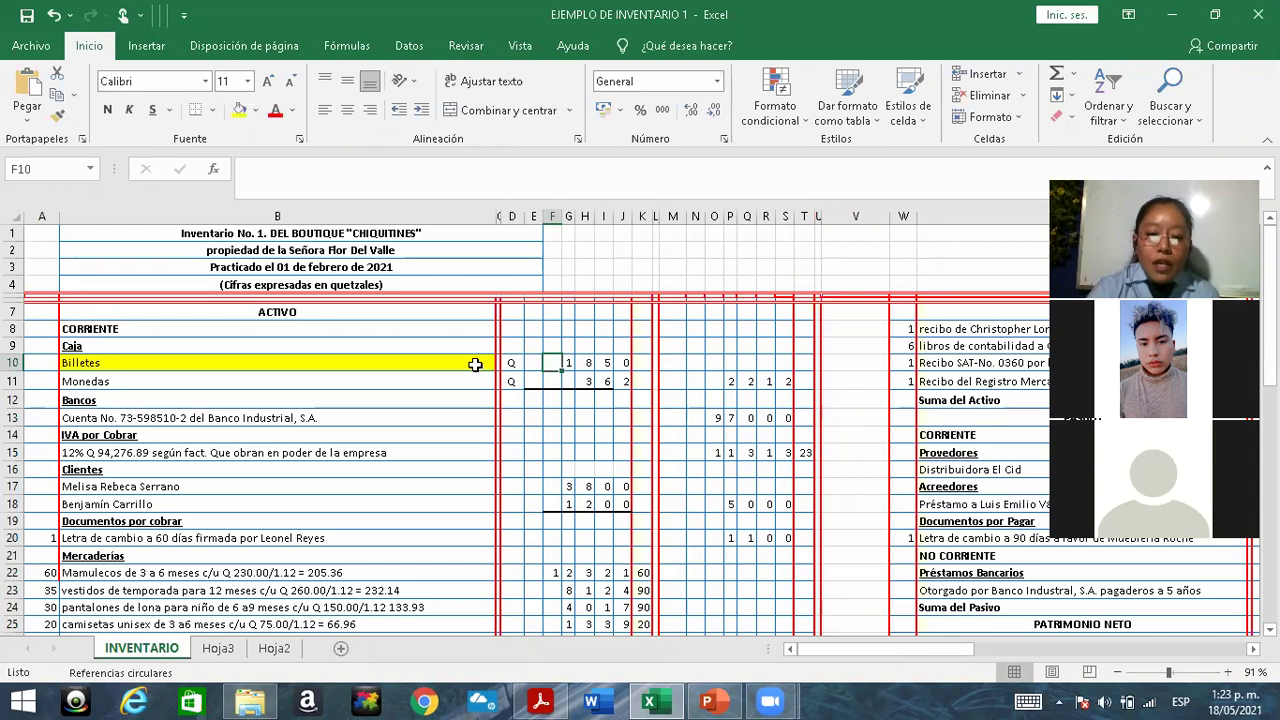
click(624, 364)
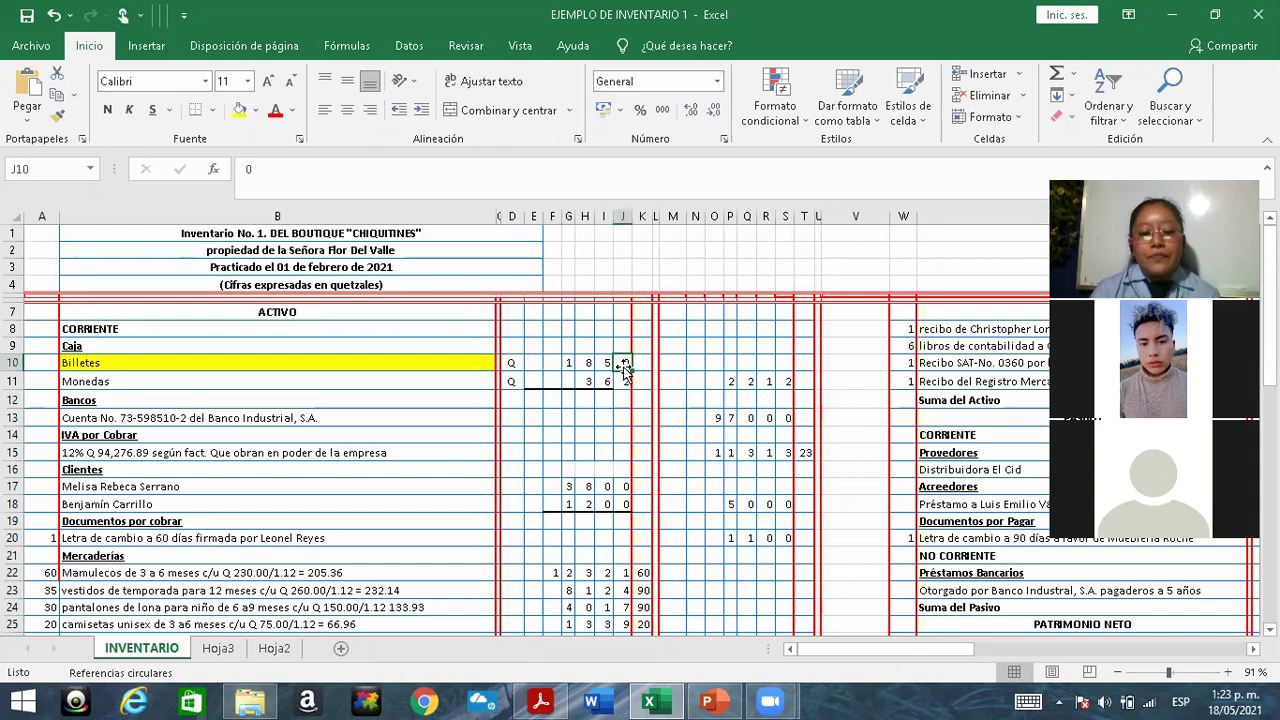
Open sheet Hoja3 and examine how columns C and D hold the inventory's partial and total amounts.
click(226, 652)
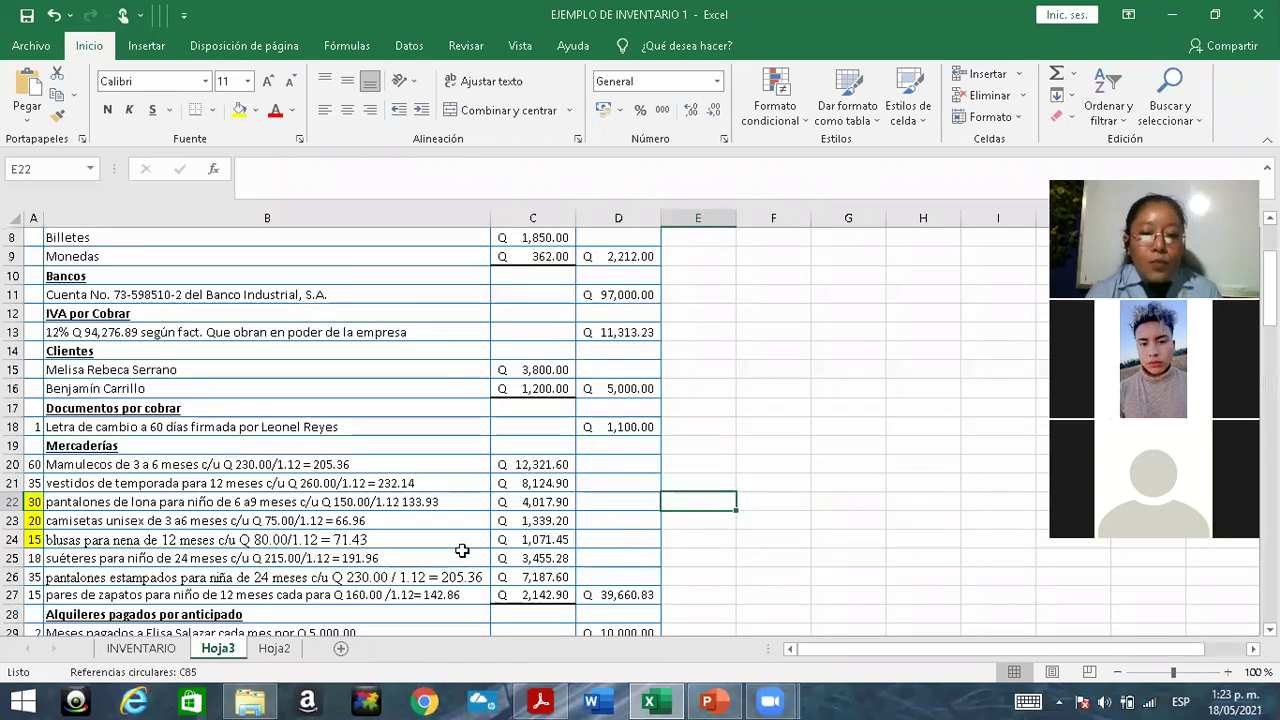
scroll(469, 551, up, 1)
scroll(469, 551, up, 1)
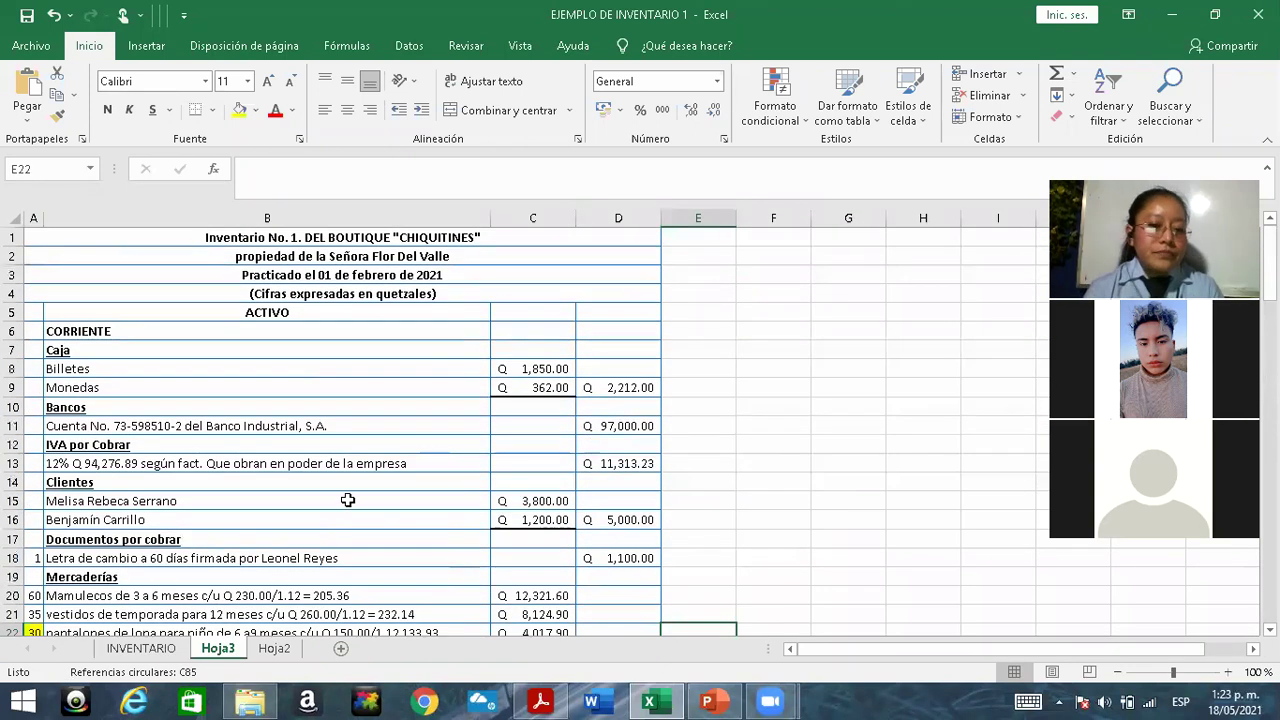
drag(528, 220, 603, 218)
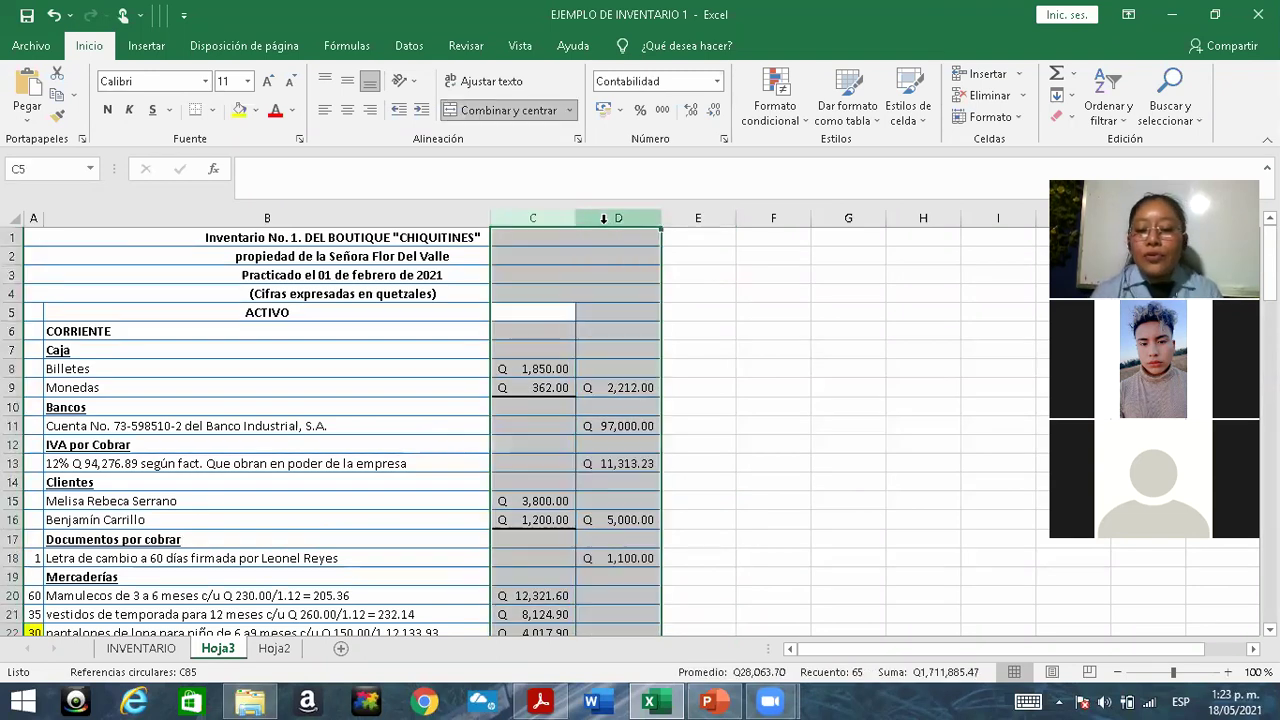
click(518, 368)
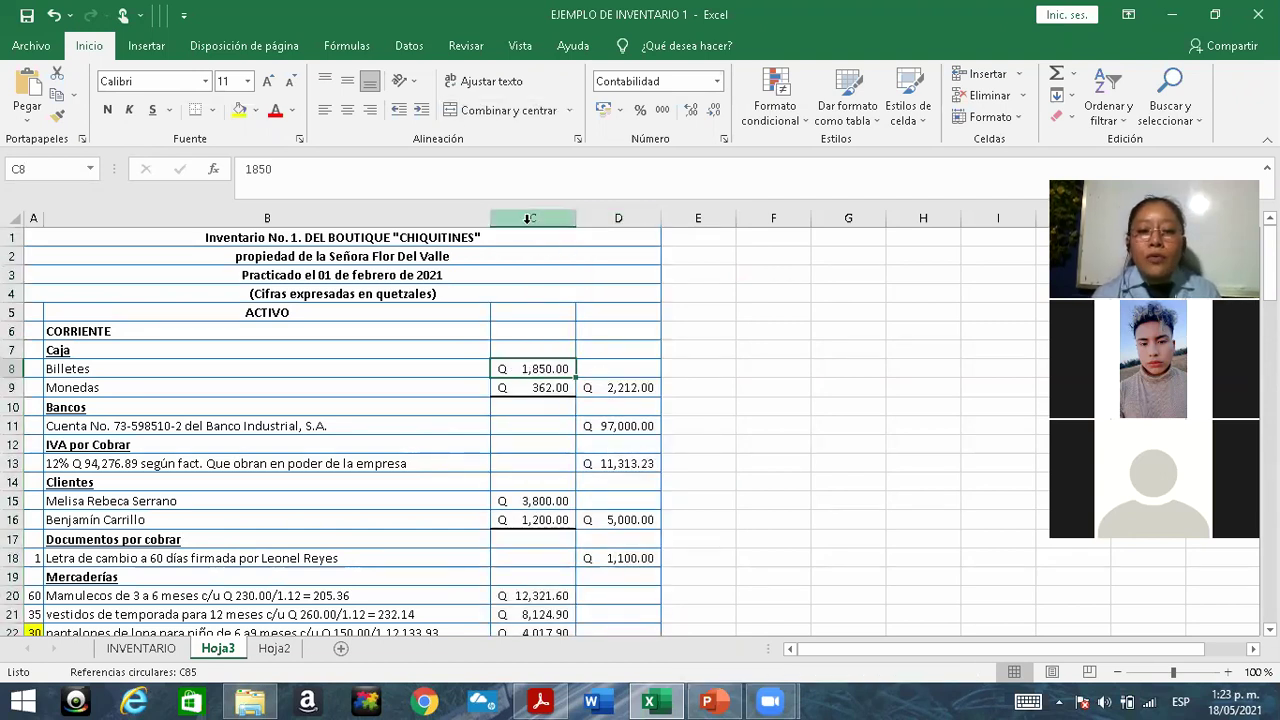
drag(530, 219, 611, 230)
click(732, 339)
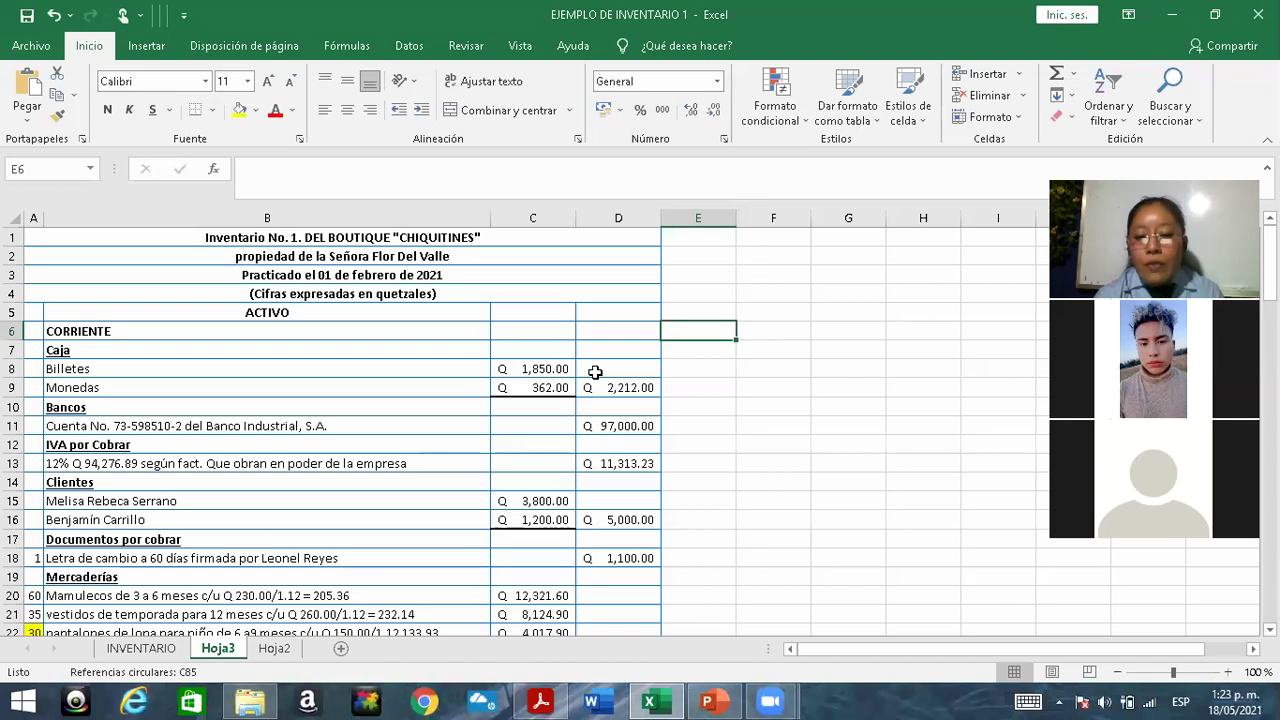
Return to the INVENTARIO sheet and compare its Monedas entry with the cash line in the PDF guide.
click(141, 649)
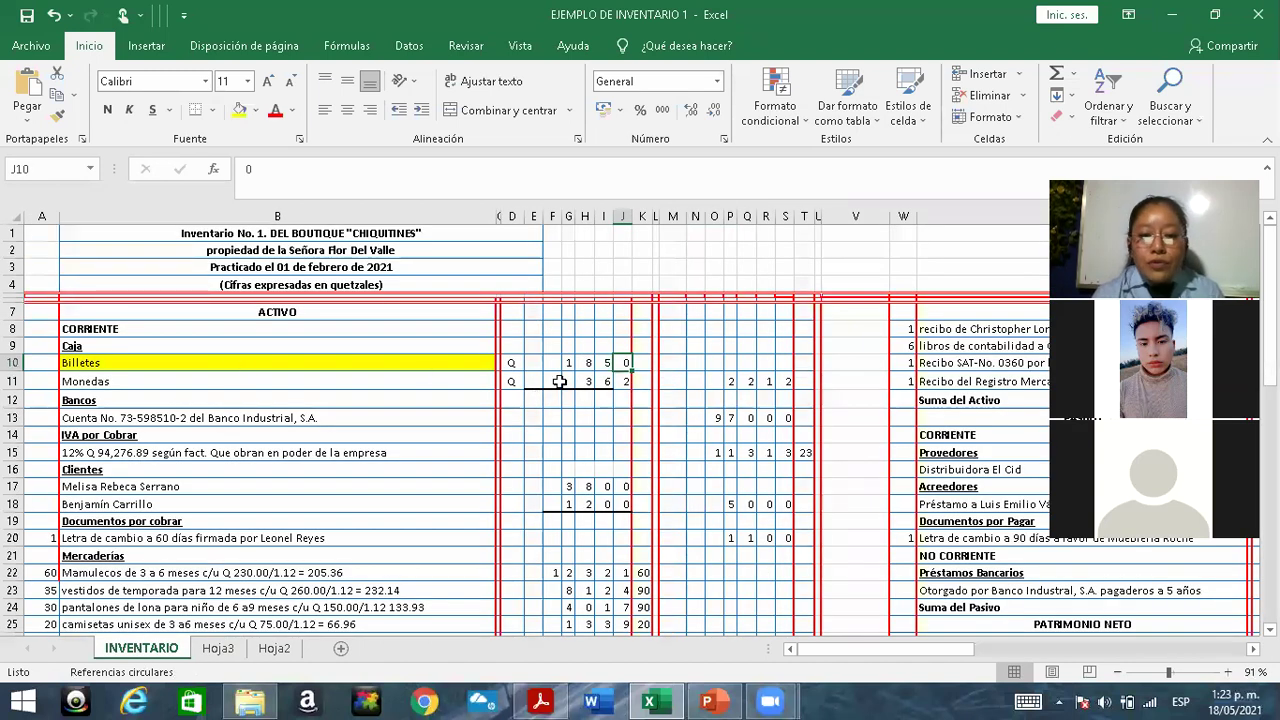
click(92, 382)
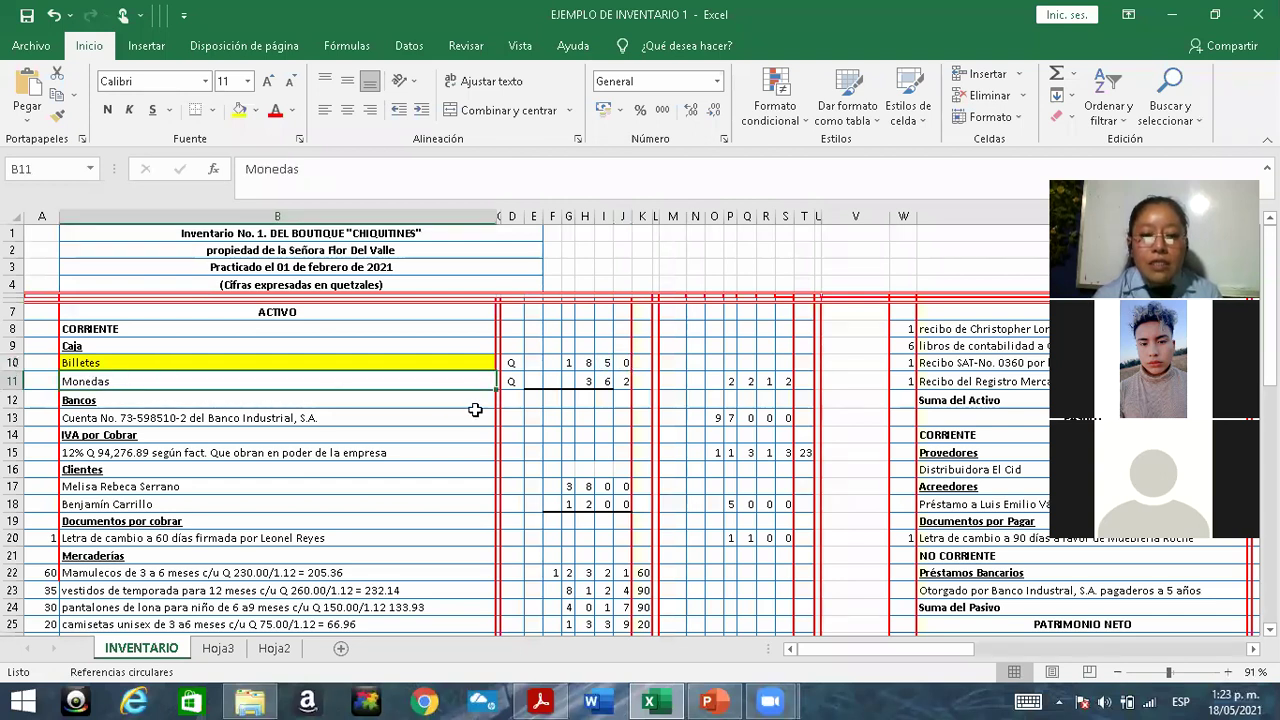
click(540, 701)
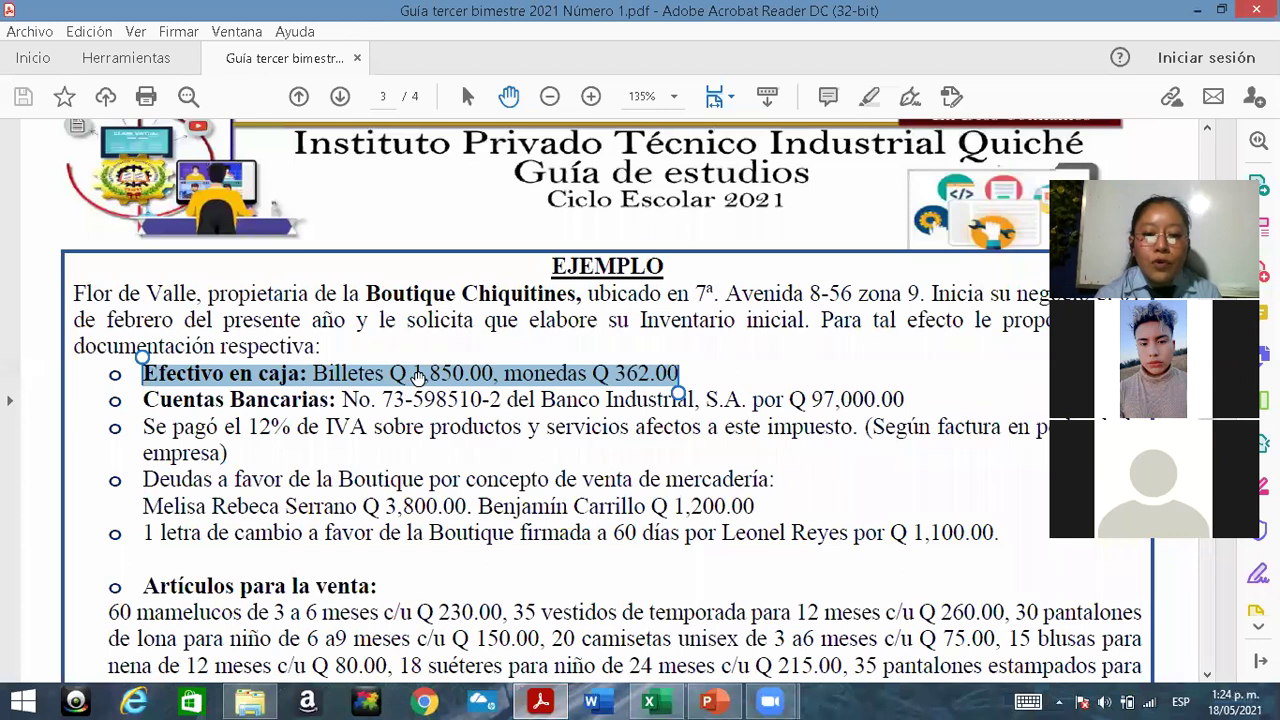
click(555, 700)
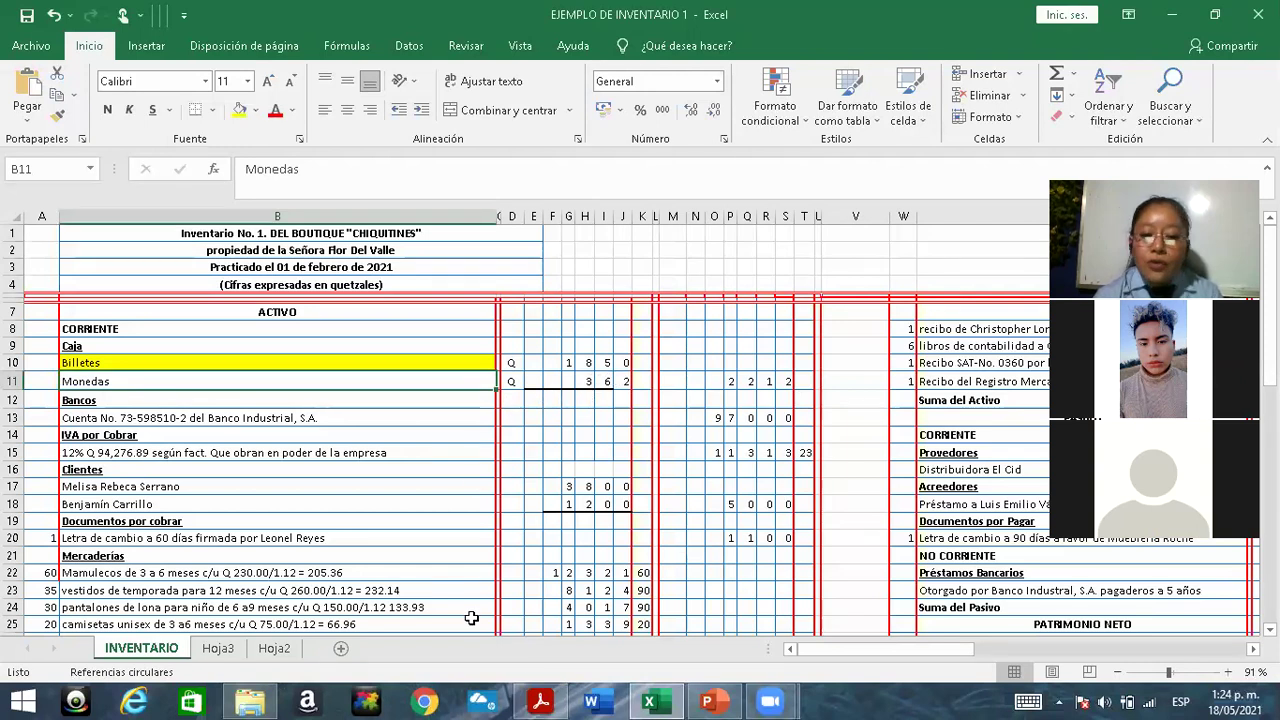
click(541, 700)
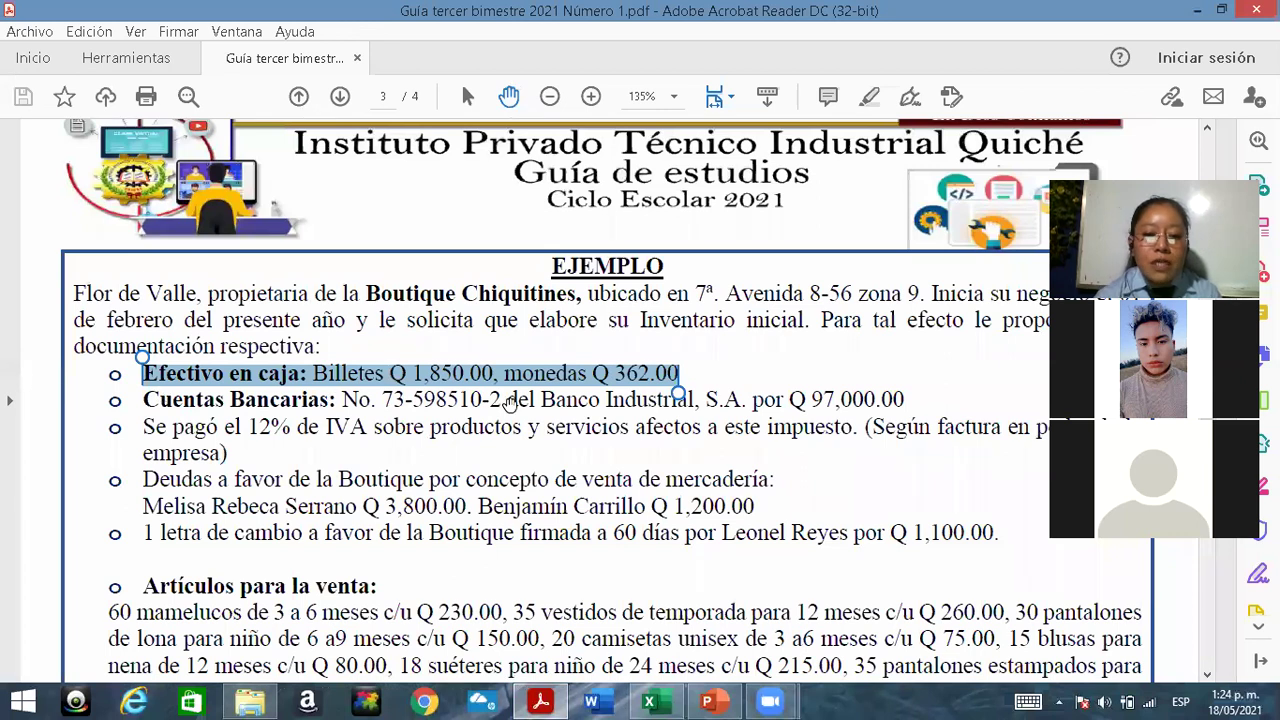
click(543, 700)
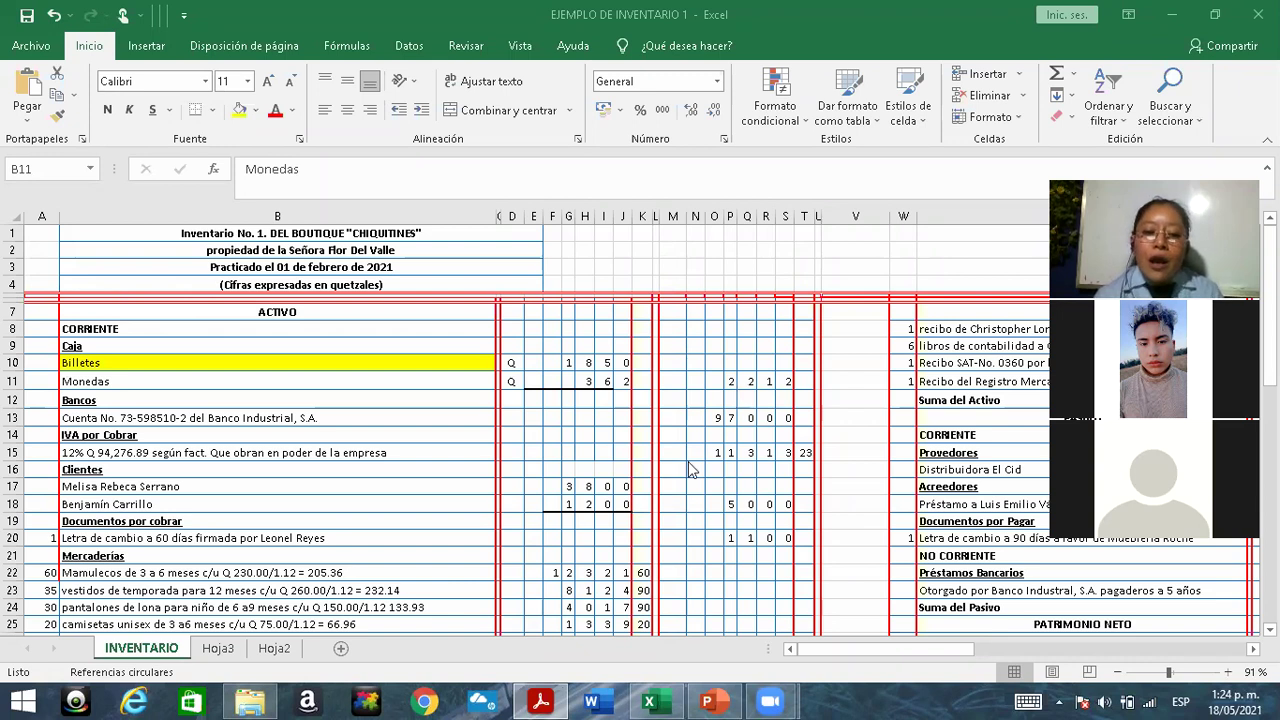
Select the "Cuentas Bancarias" line in the PDF guide and compare it with the Bancos section of the Excel inventory.
click(541, 700)
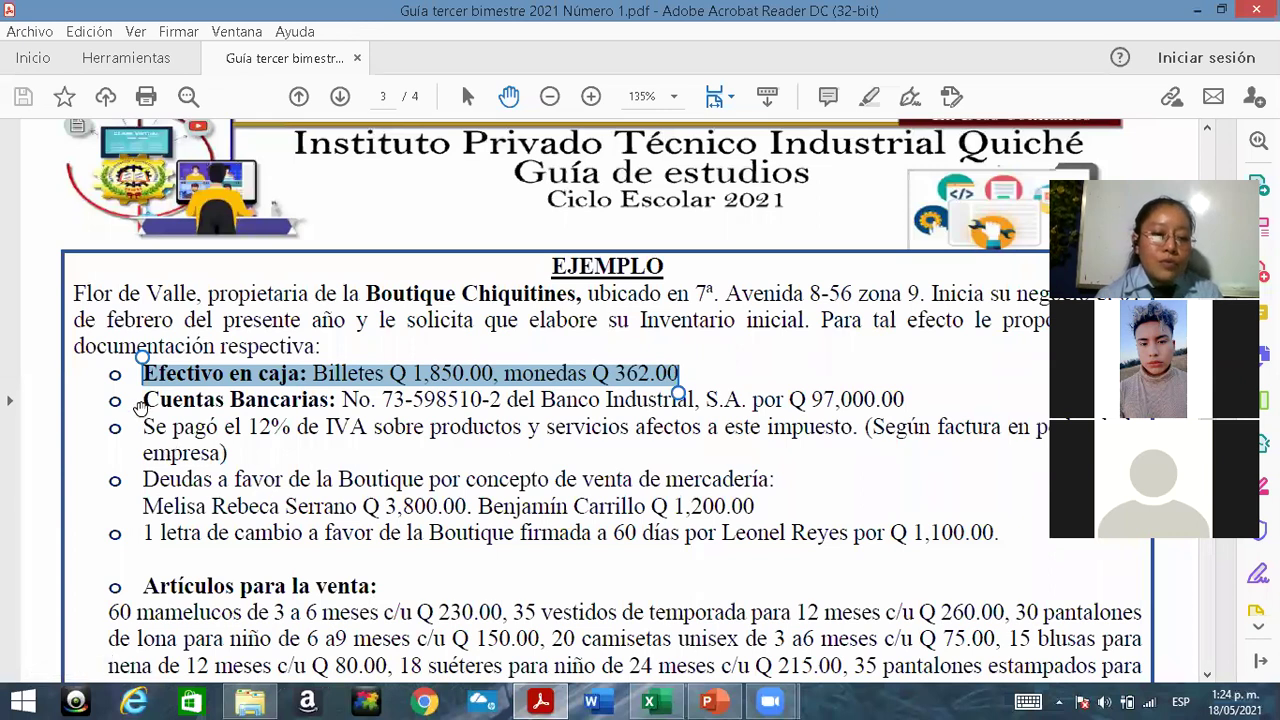
drag(137, 399, 918, 399)
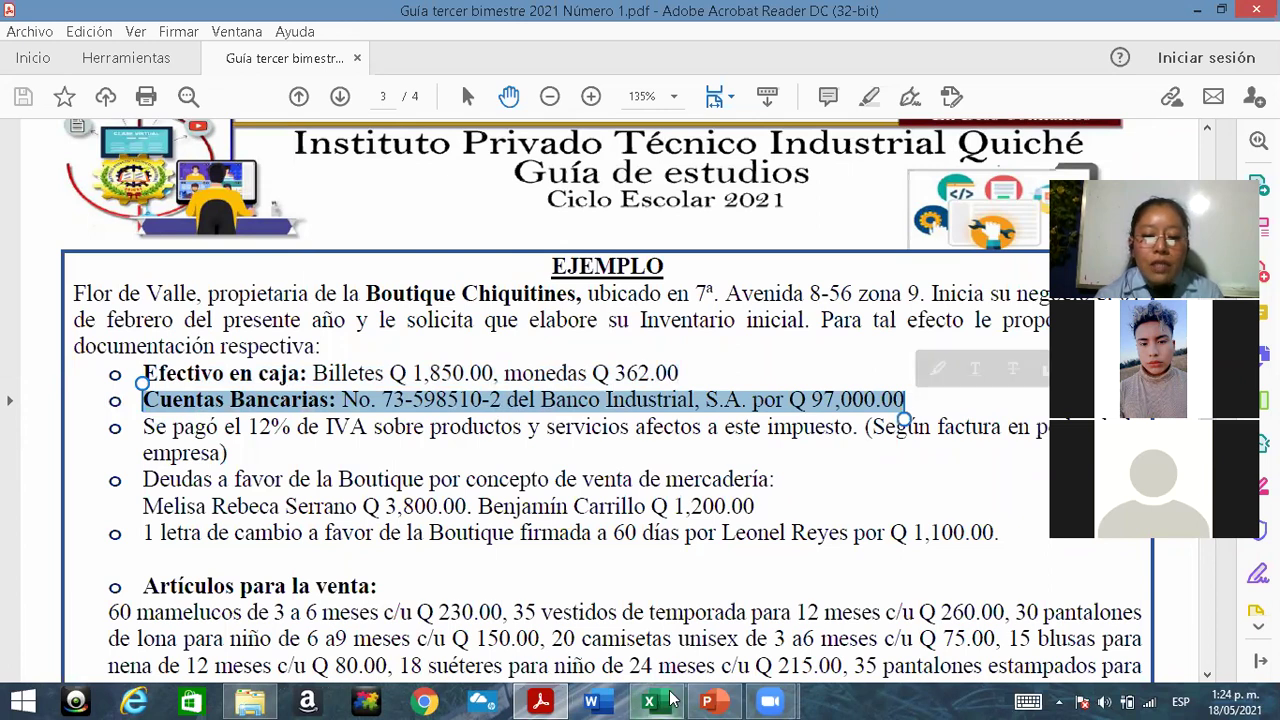
click(649, 703)
click(133, 401)
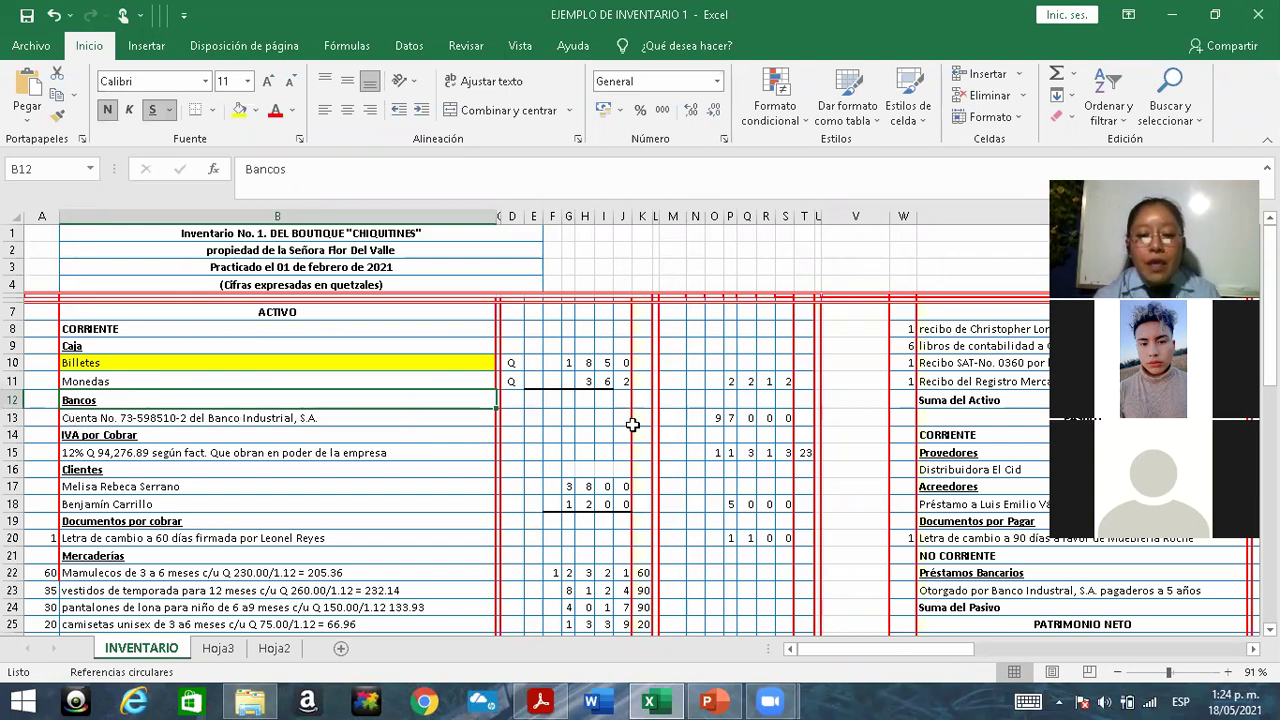
click(542, 700)
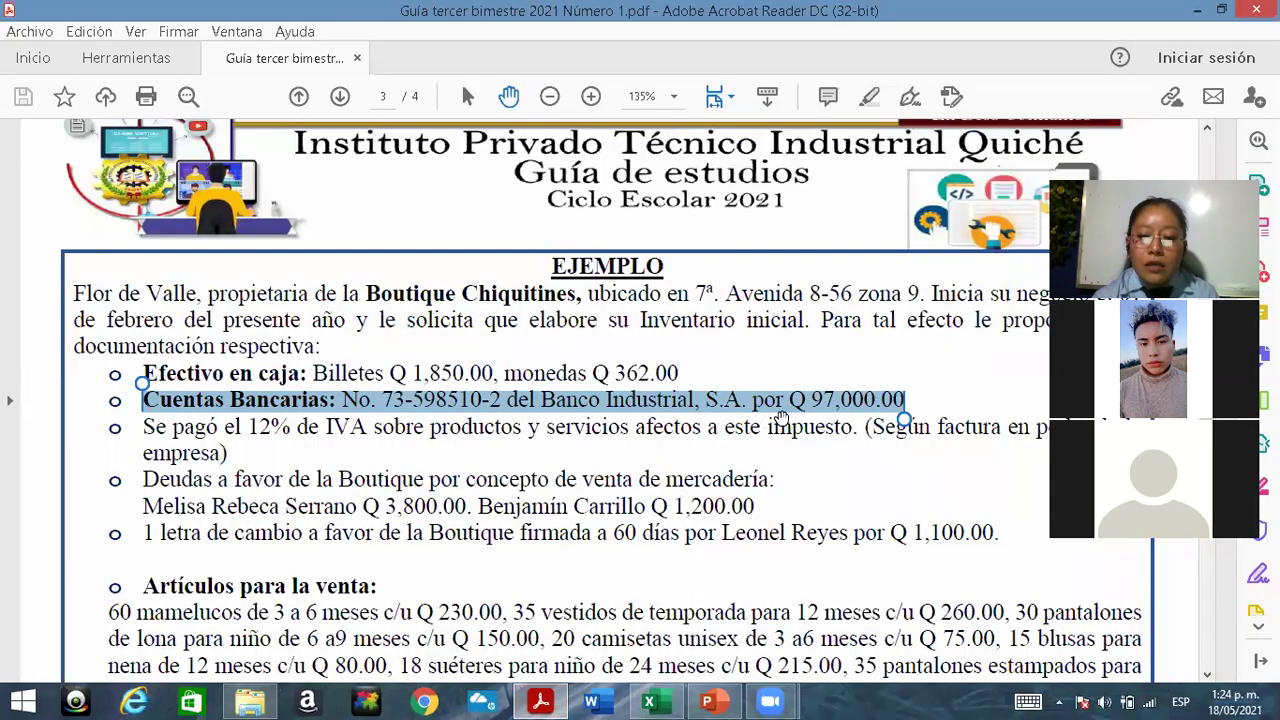
Return to the Excel inventory and examine the Bancos amount in row 13, starting at cell O13.
click(540, 700)
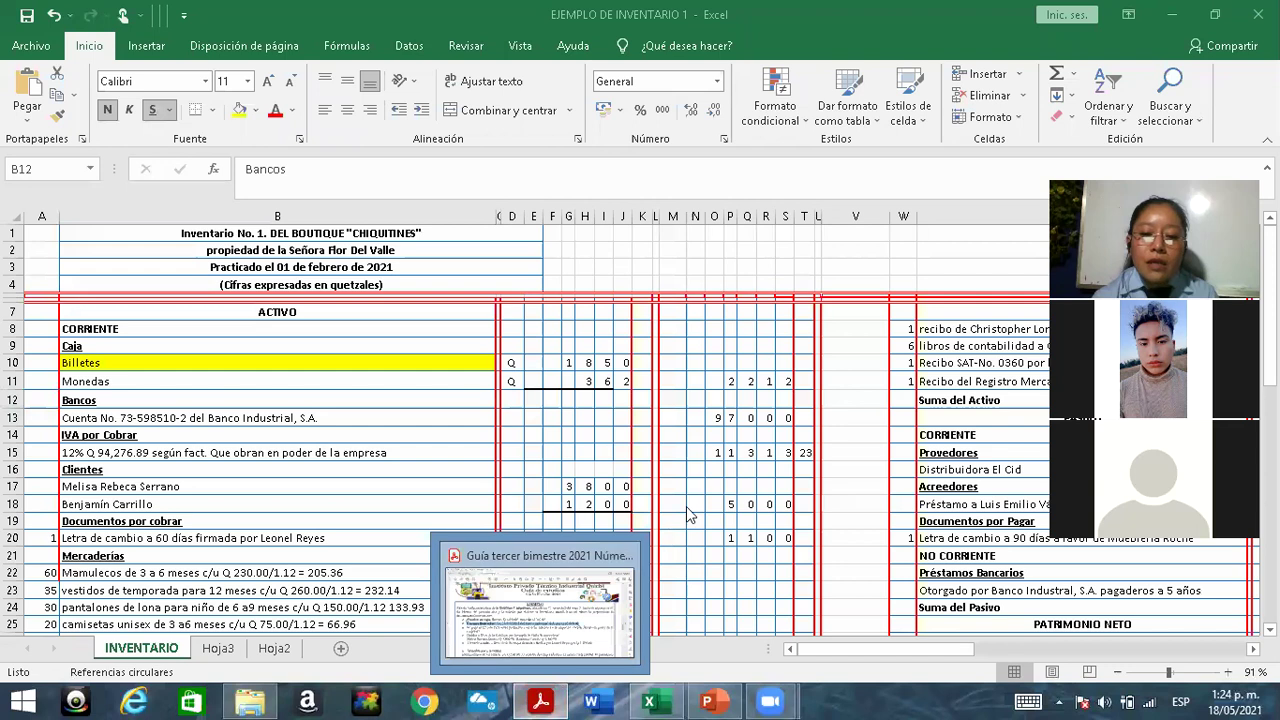
click(716, 416)
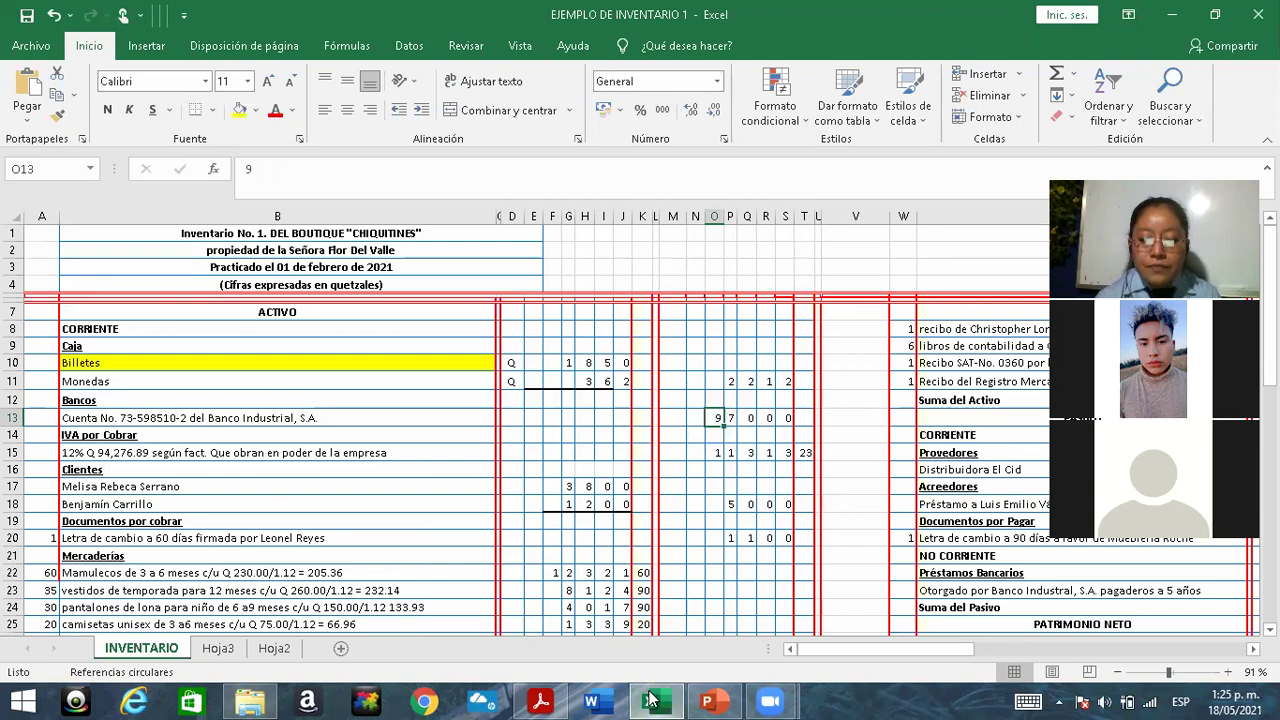
mouse_move(548, 698)
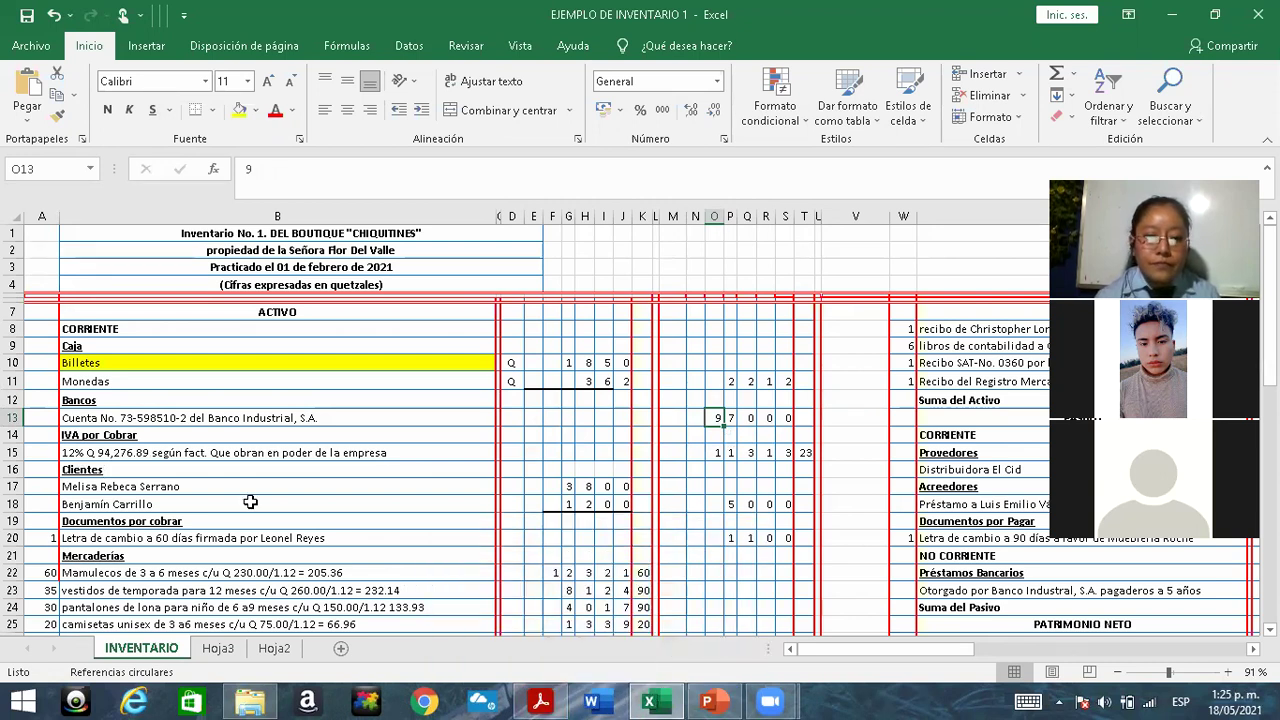
Examine the IVA entry in cell B15, then select the words "Se pagó el 12%" in the PDF guide's example.
click(67, 449)
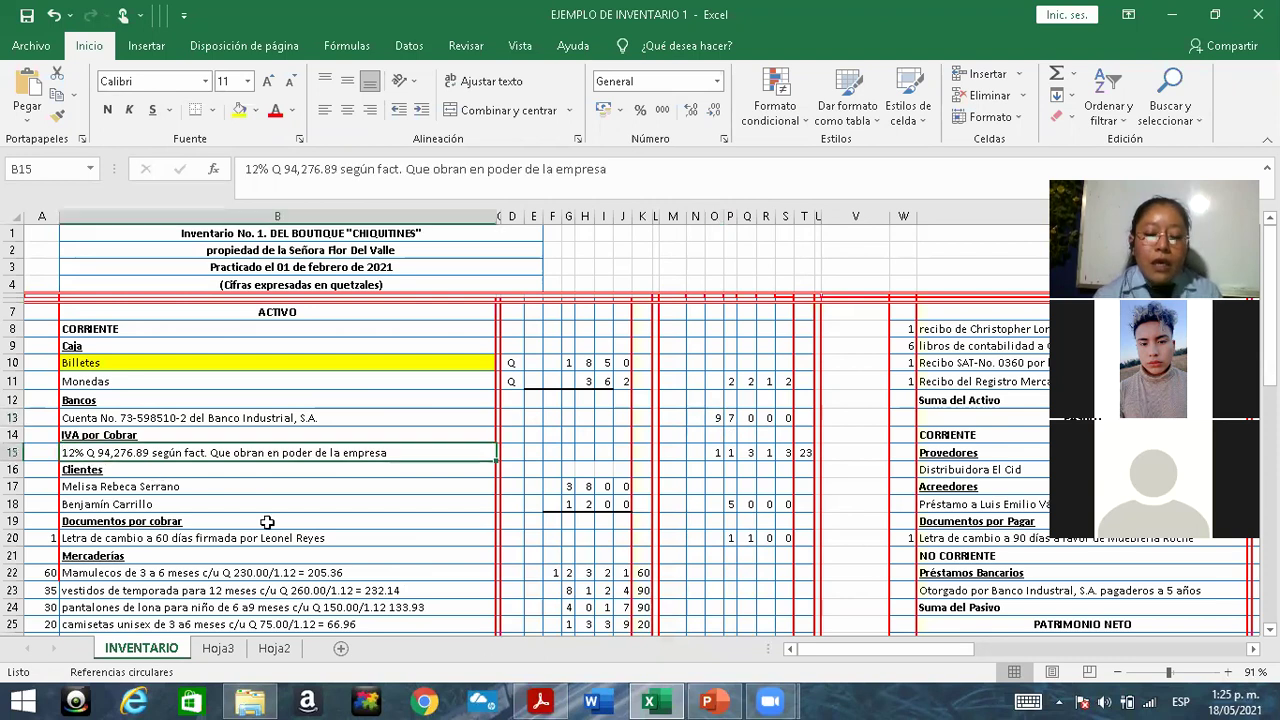
click(540, 700)
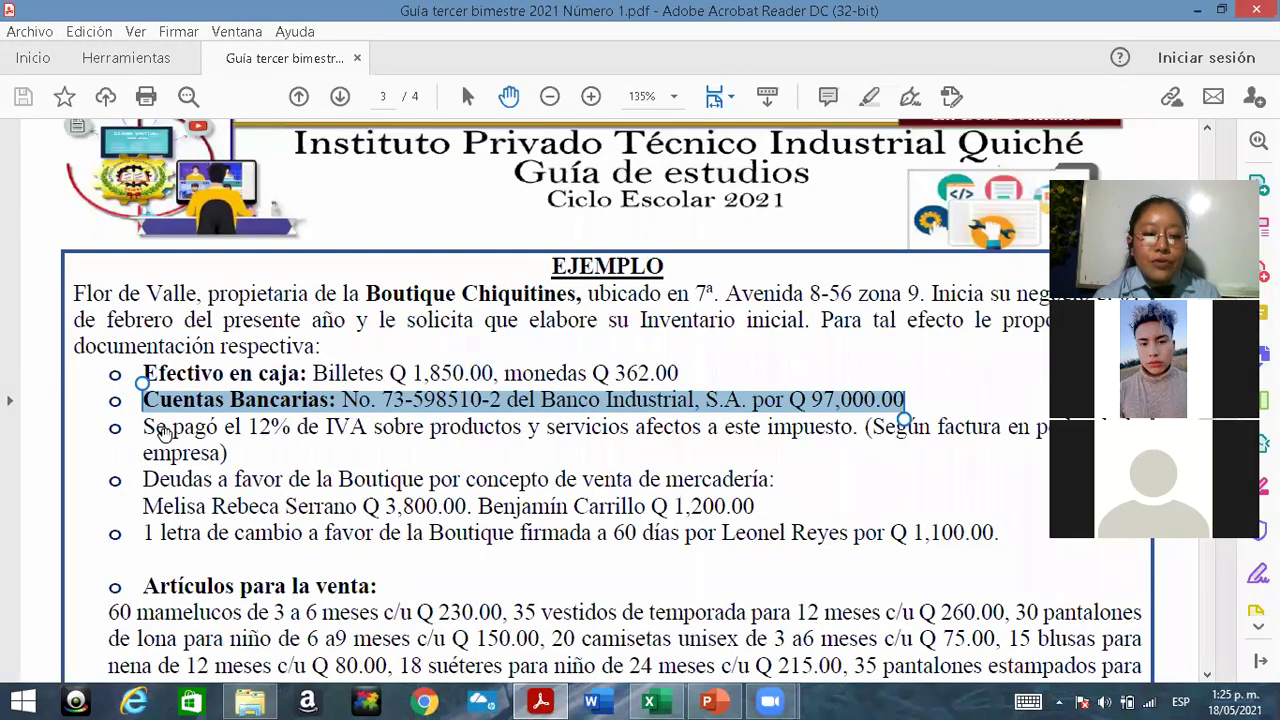
drag(140, 428, 288, 452)
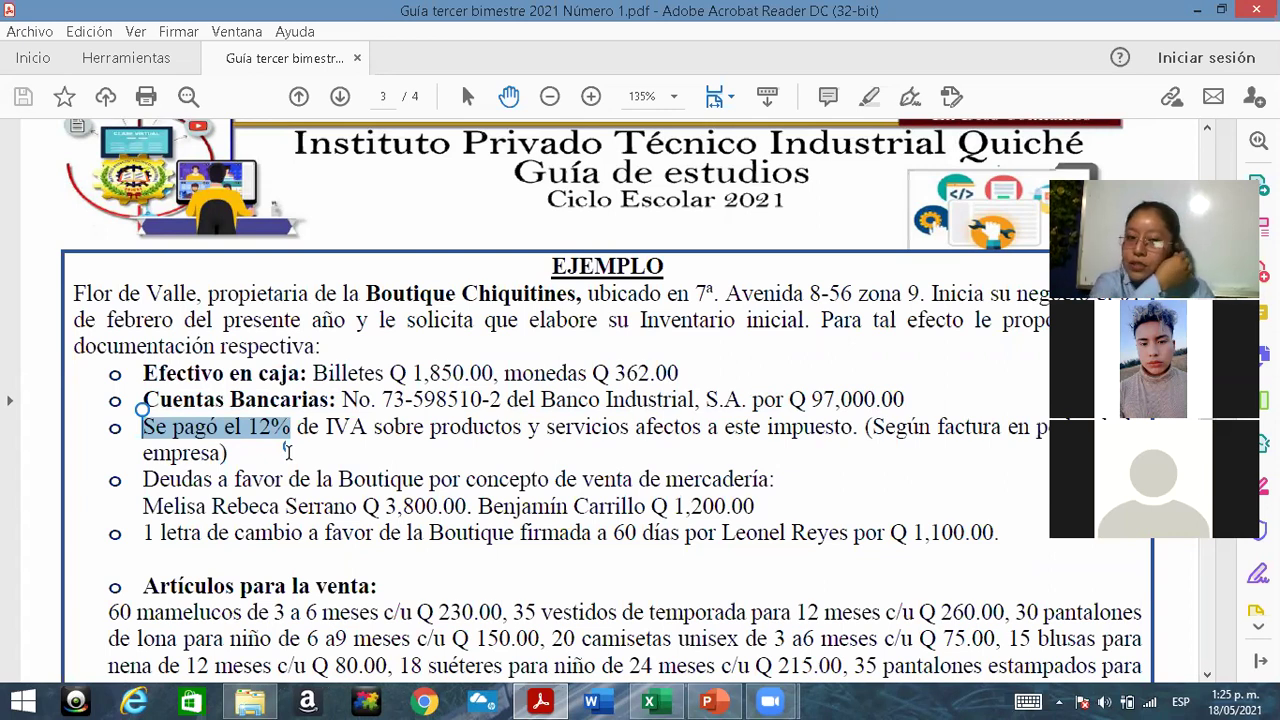
drag(288, 452, 289, 448)
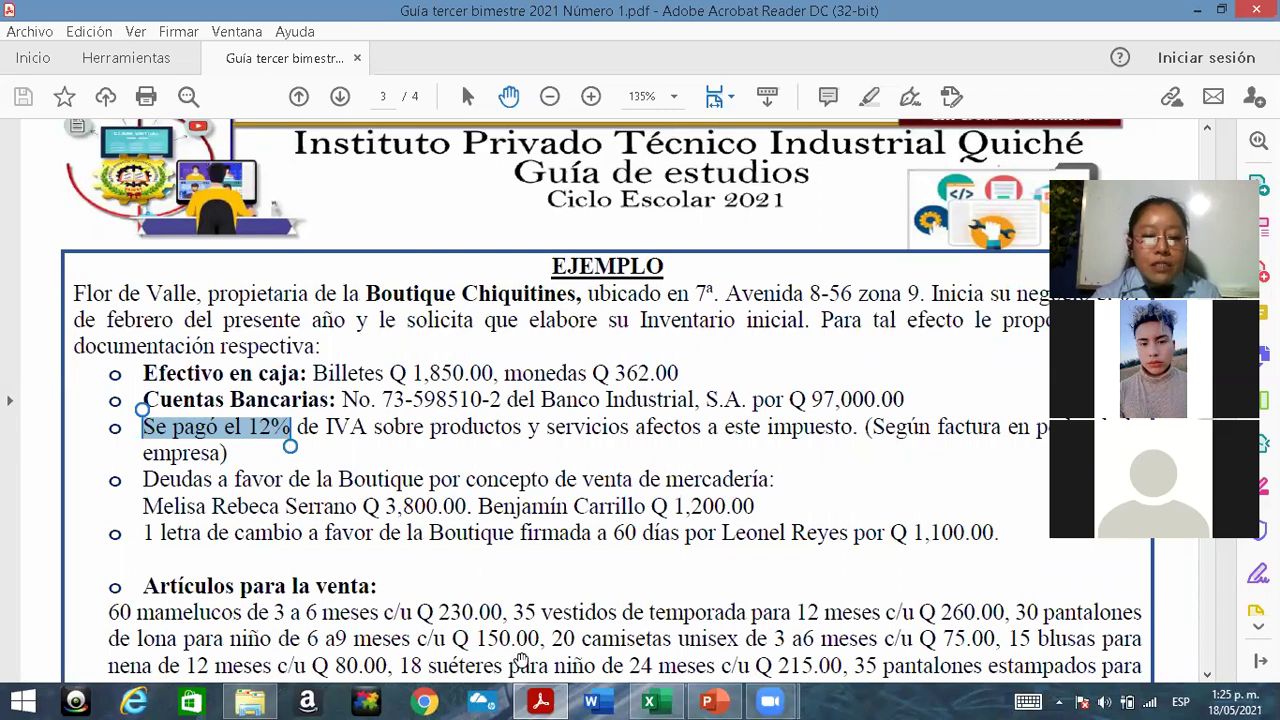
Switch to the PowerPoint presentation and review the slides covering the total IVA formula and the inventory example.
click(720, 700)
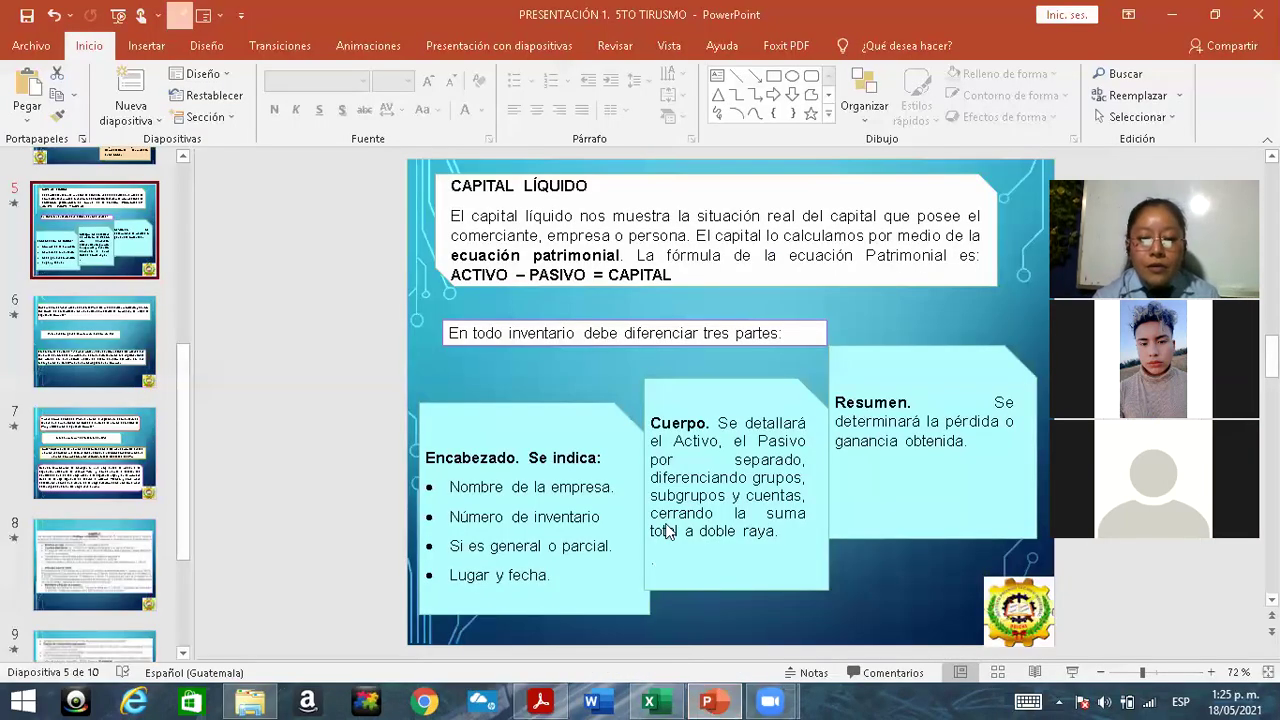
key(Down)
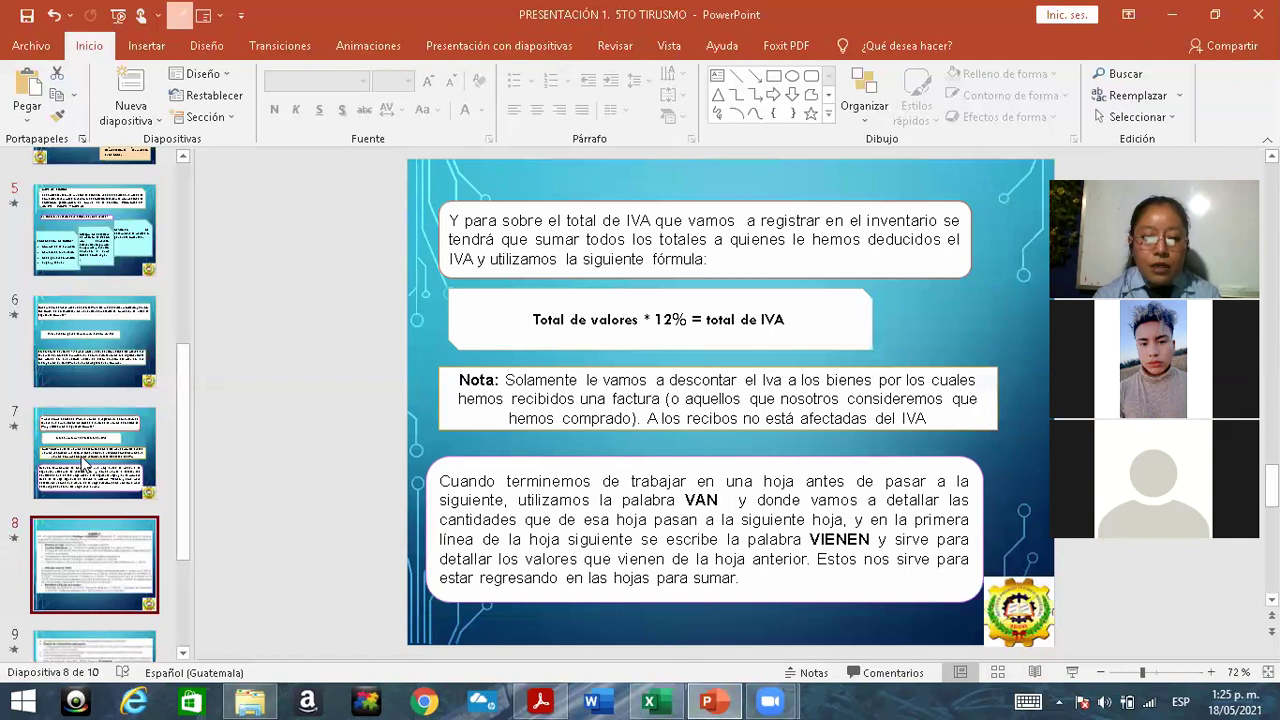
key(Down)
key(Down)
key(Up)
key(Up)
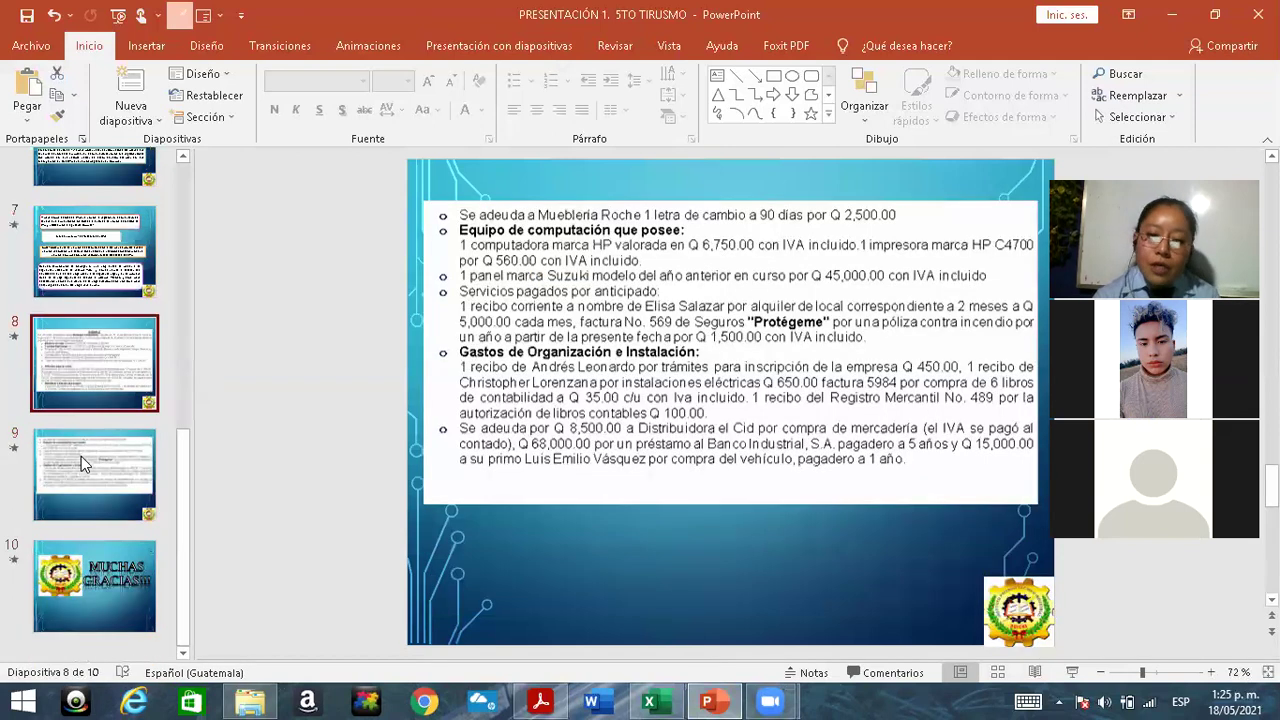
Return to the PDF's IVA line, then examine the "IVA por Cobrar" heading and its detail in rows 14 and 15 of the Excel inventory.
click(540, 700)
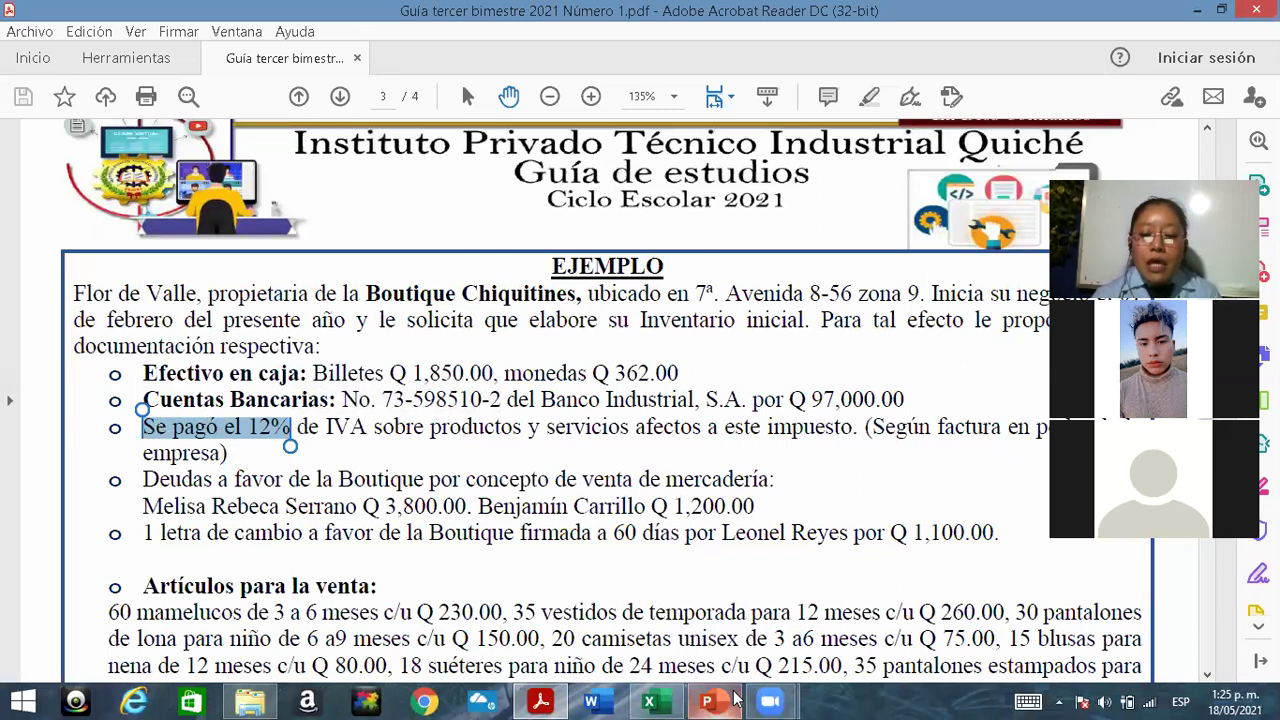
click(665, 702)
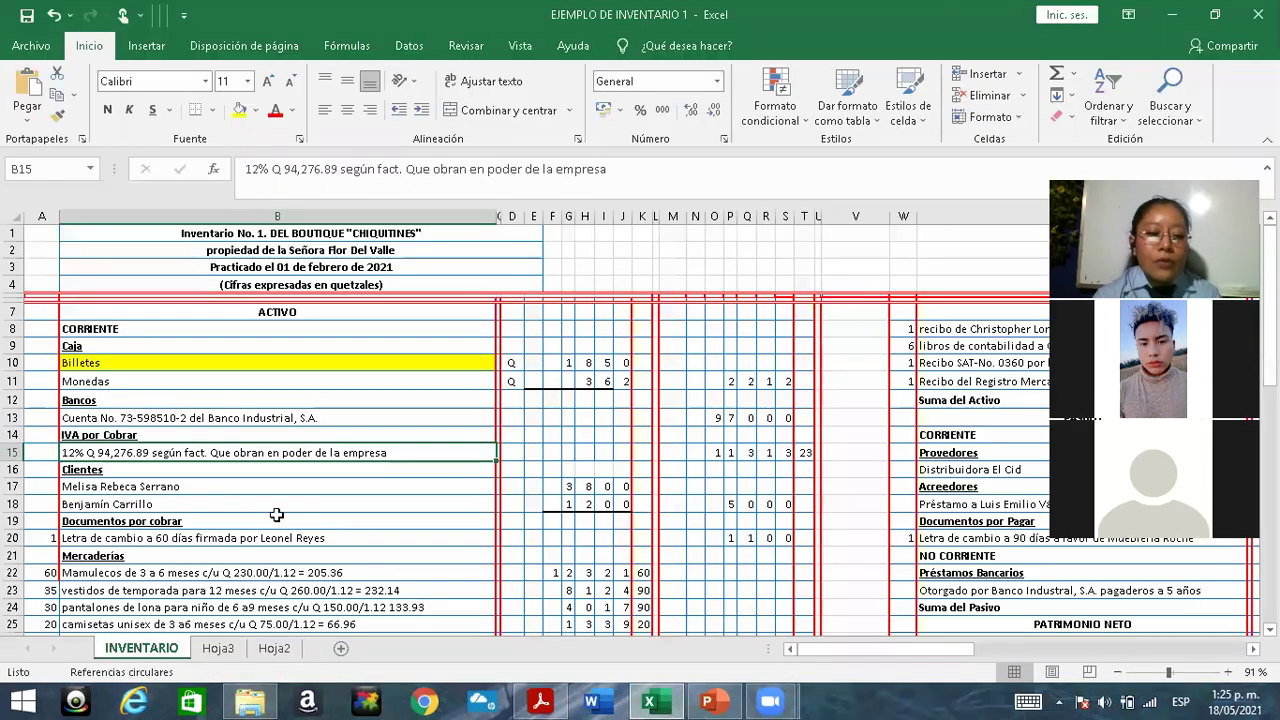
click(84, 434)
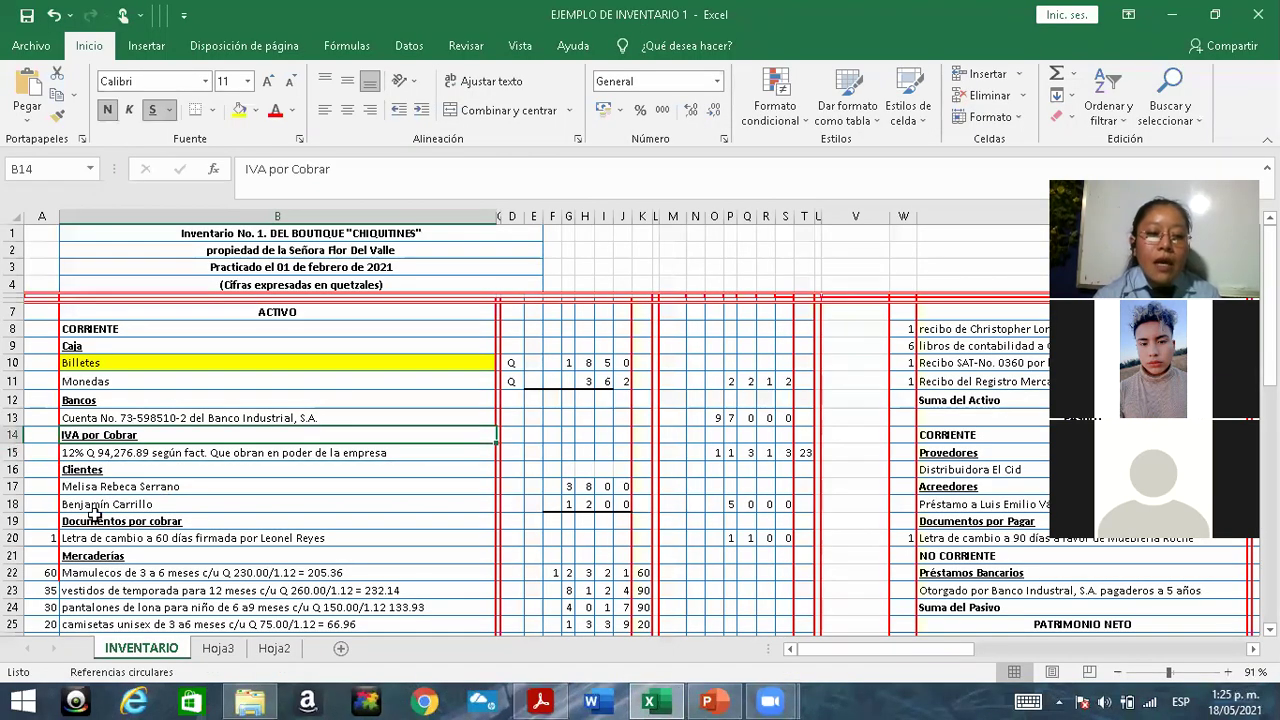
click(90, 456)
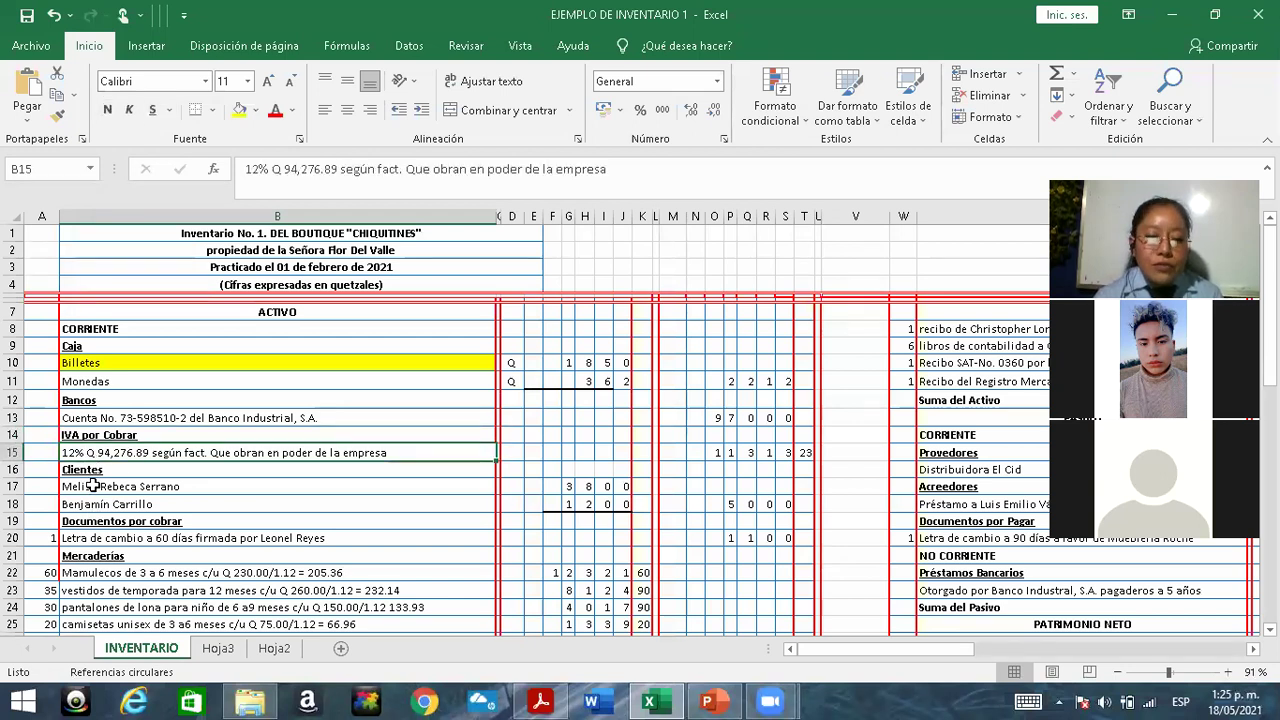
click(72, 437)
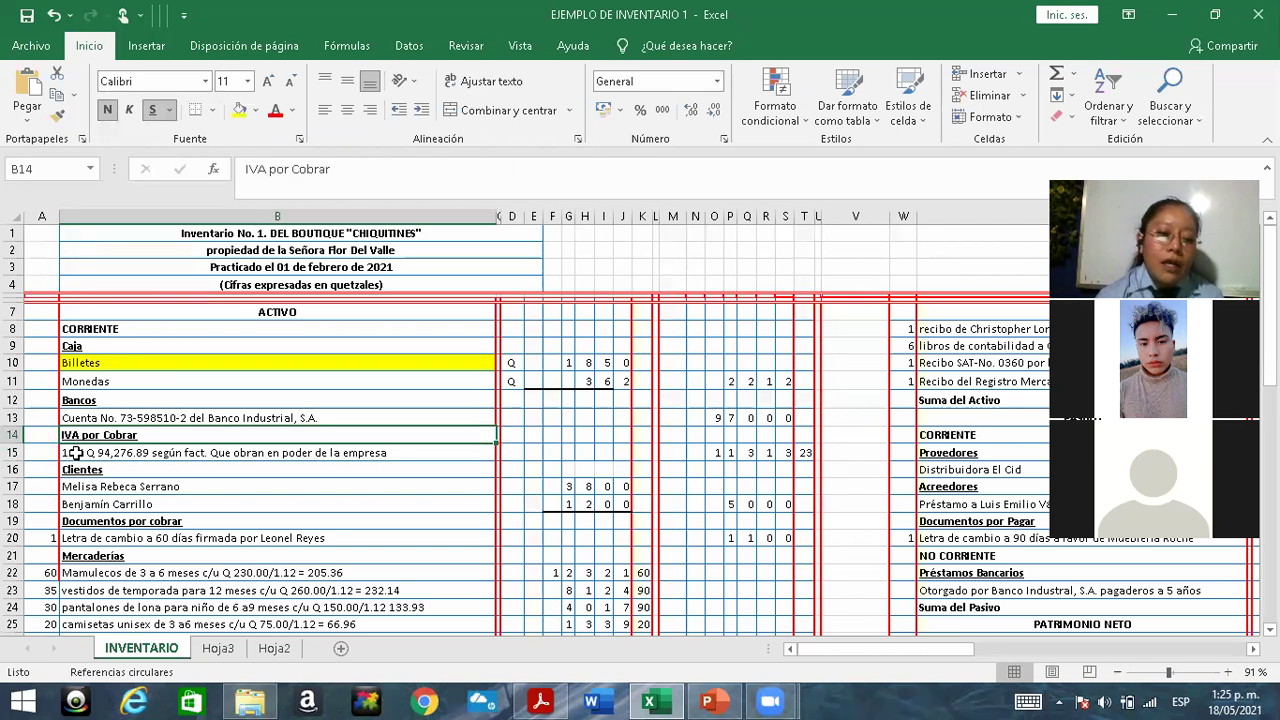
click(75, 453)
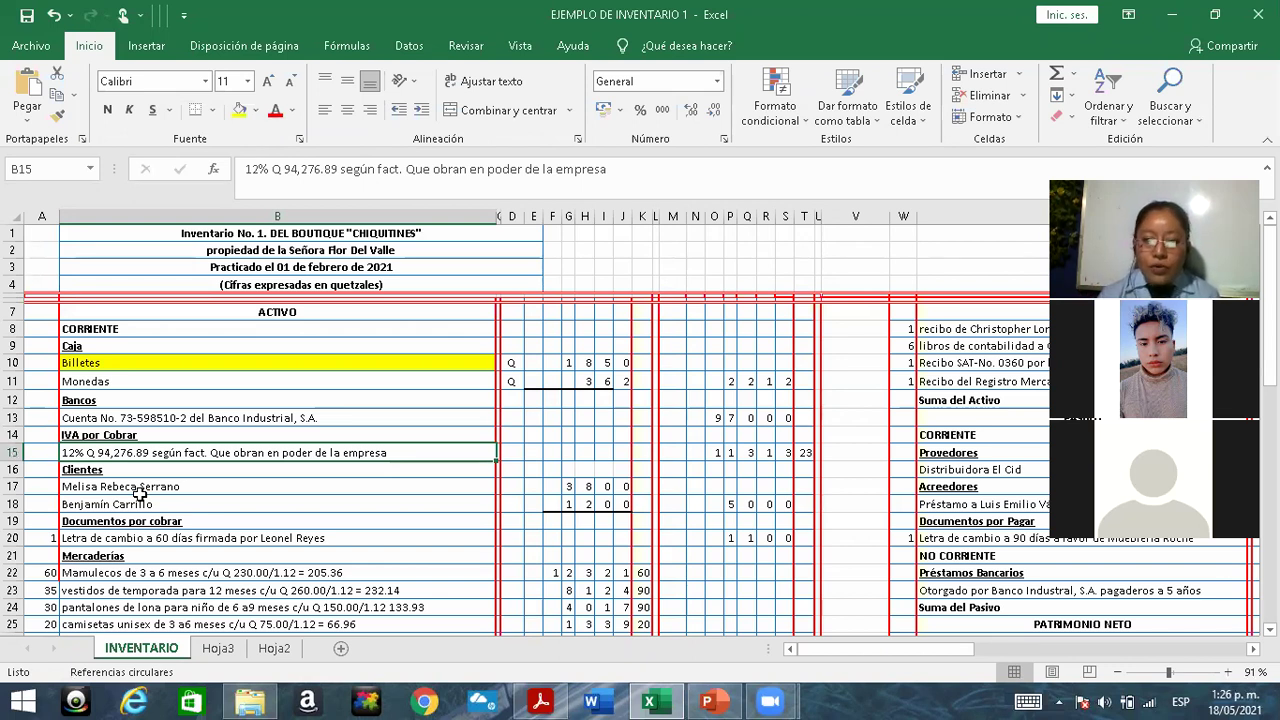
Examine the Clientes heading in the inventory, then select the PDF guide's paragraph on debts owed to the boutique for merchandise sales.
click(83, 468)
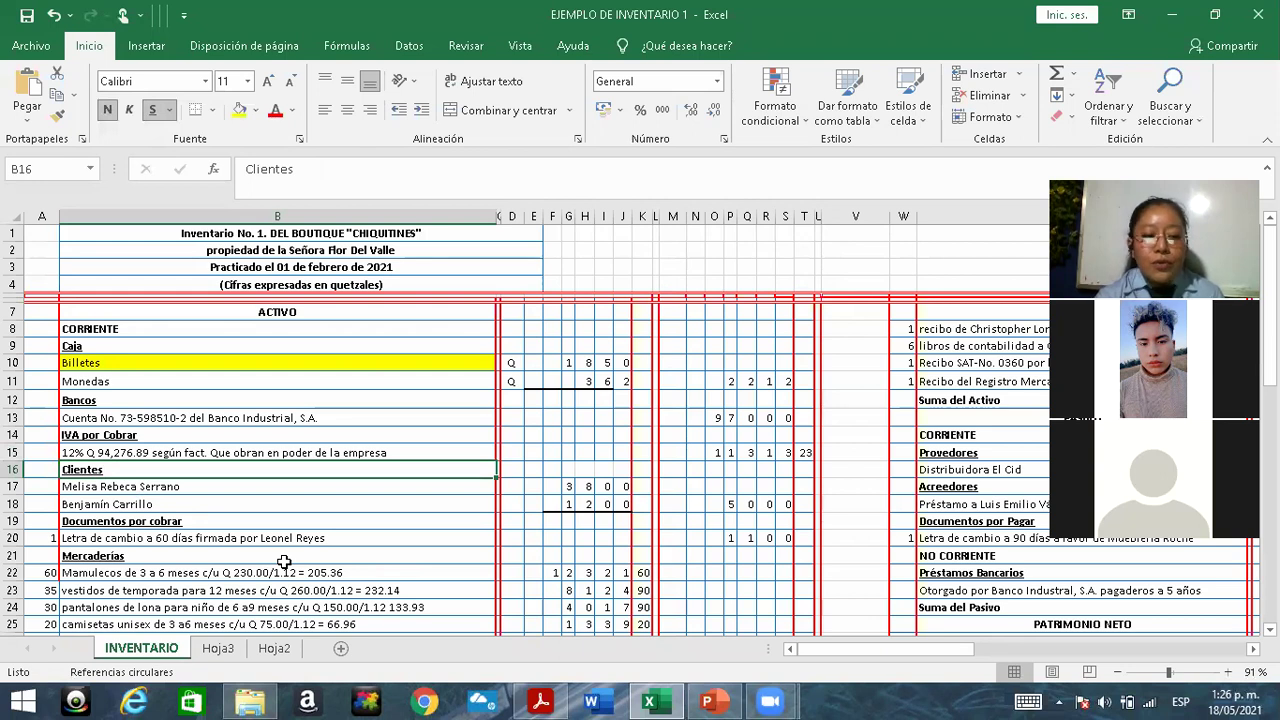
click(548, 700)
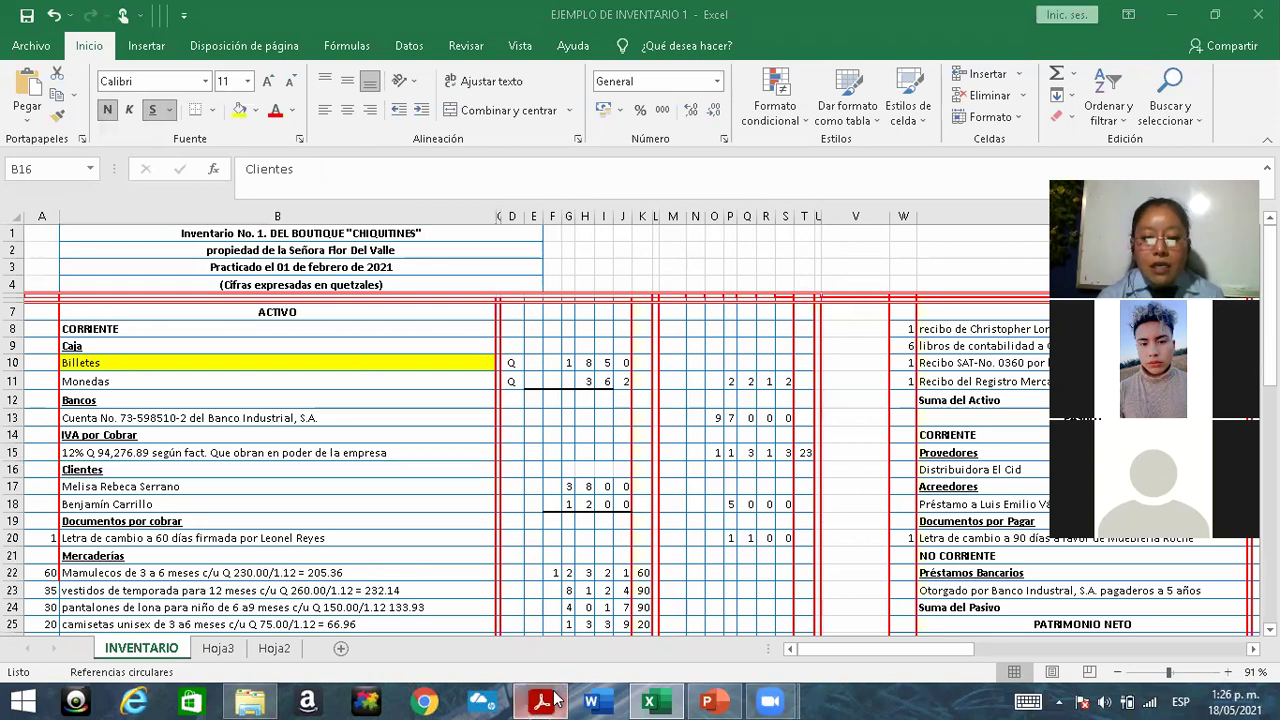
scroll(545, 554, down, 3)
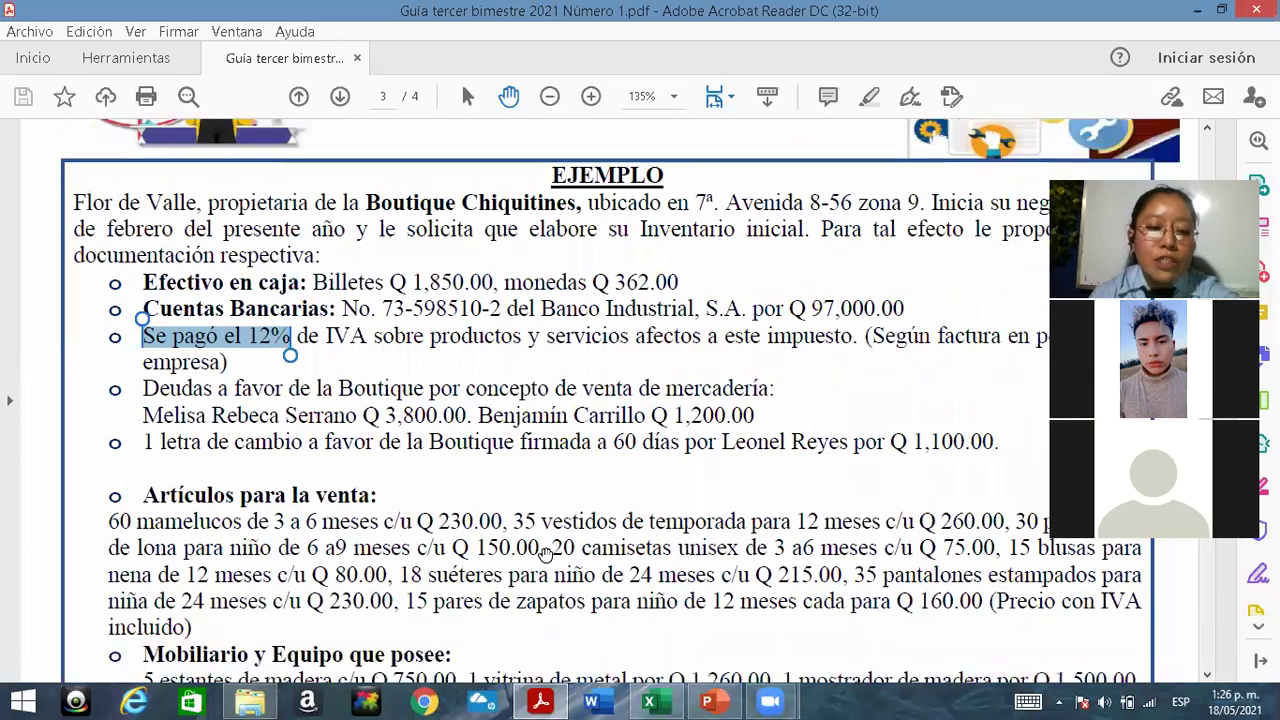
drag(143, 350, 758, 381)
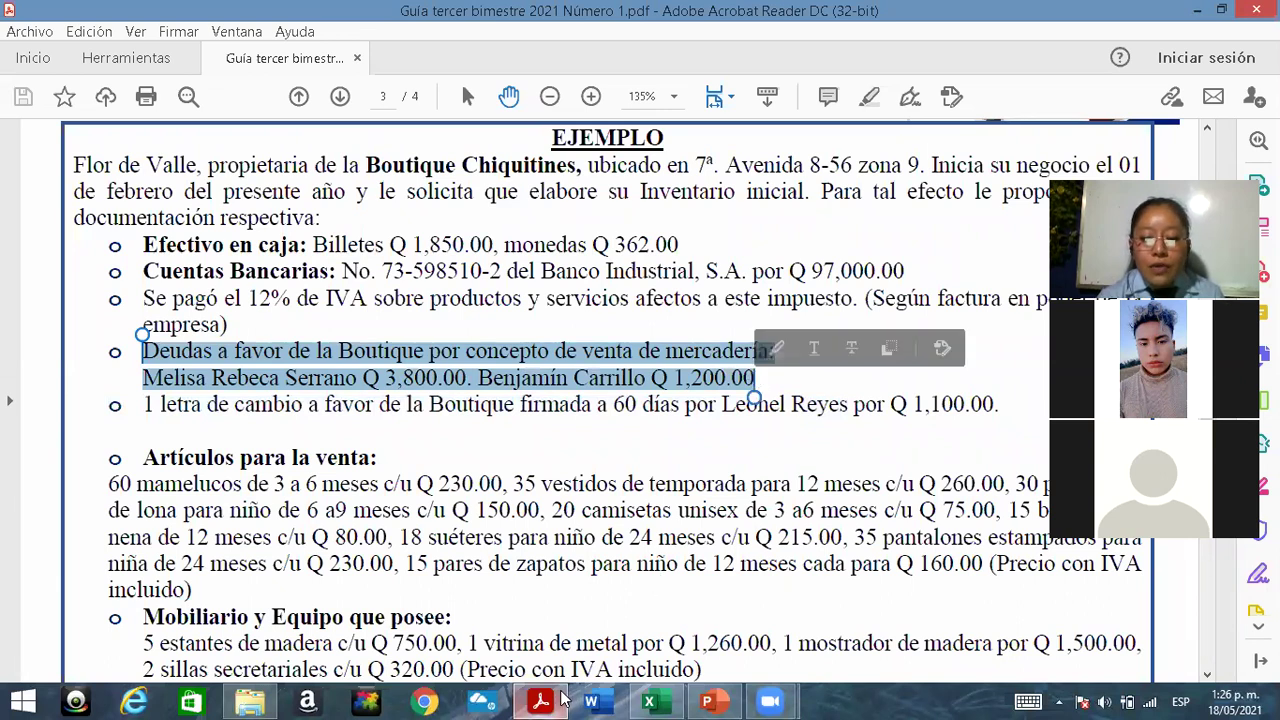
Compare the two client entries and their amounts in rows 17 and 18 of the inventory with the selected PDF paragraph.
mouse_move(651, 700)
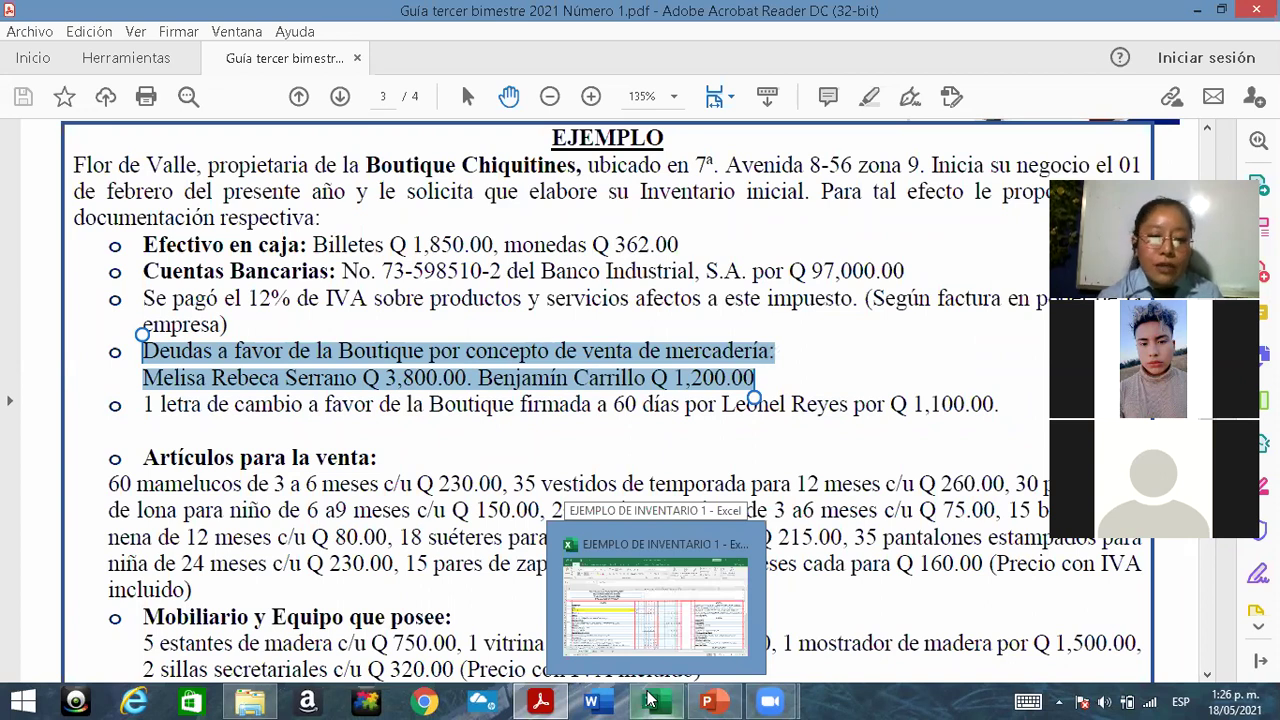
click(651, 700)
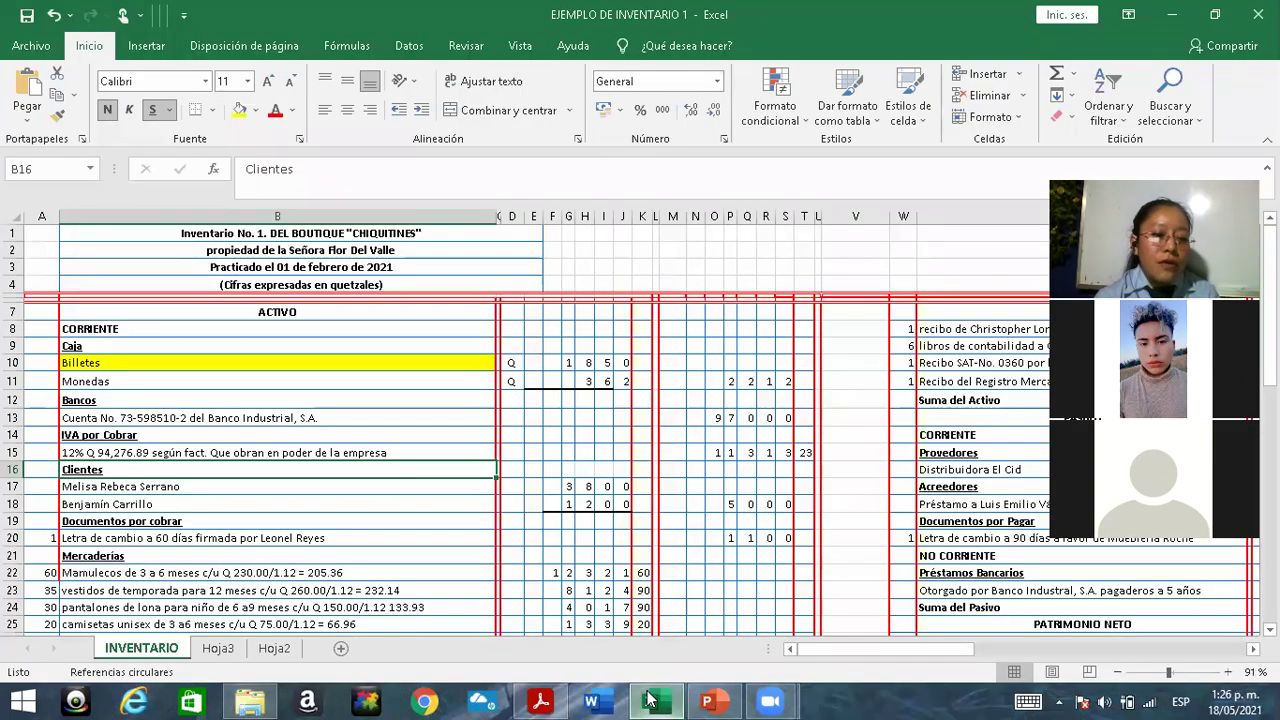
click(106, 487)
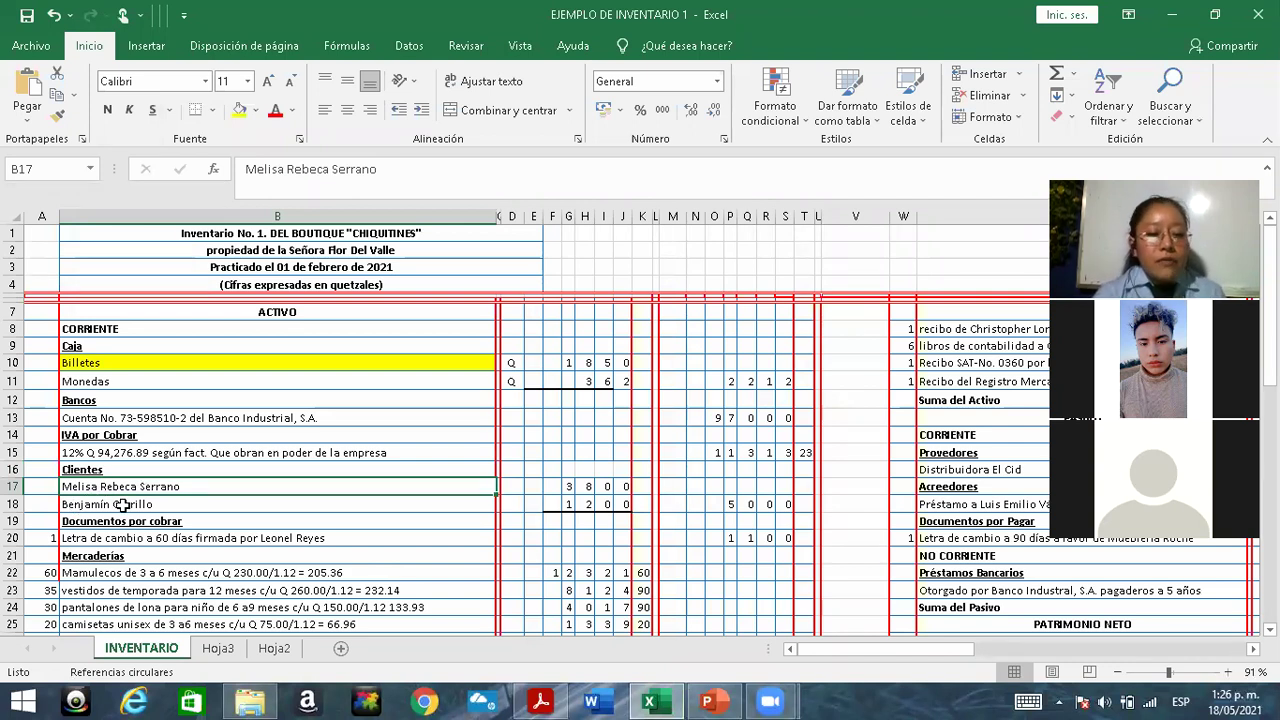
click(553, 486)
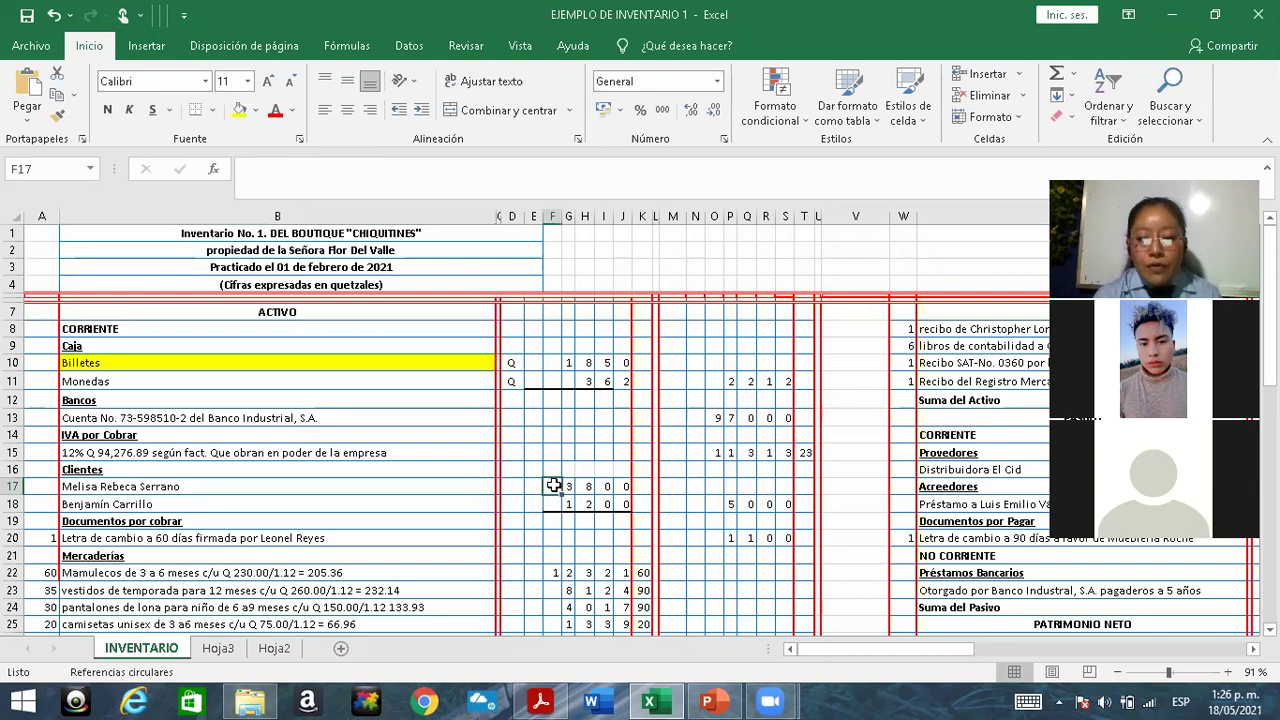
click(560, 698)
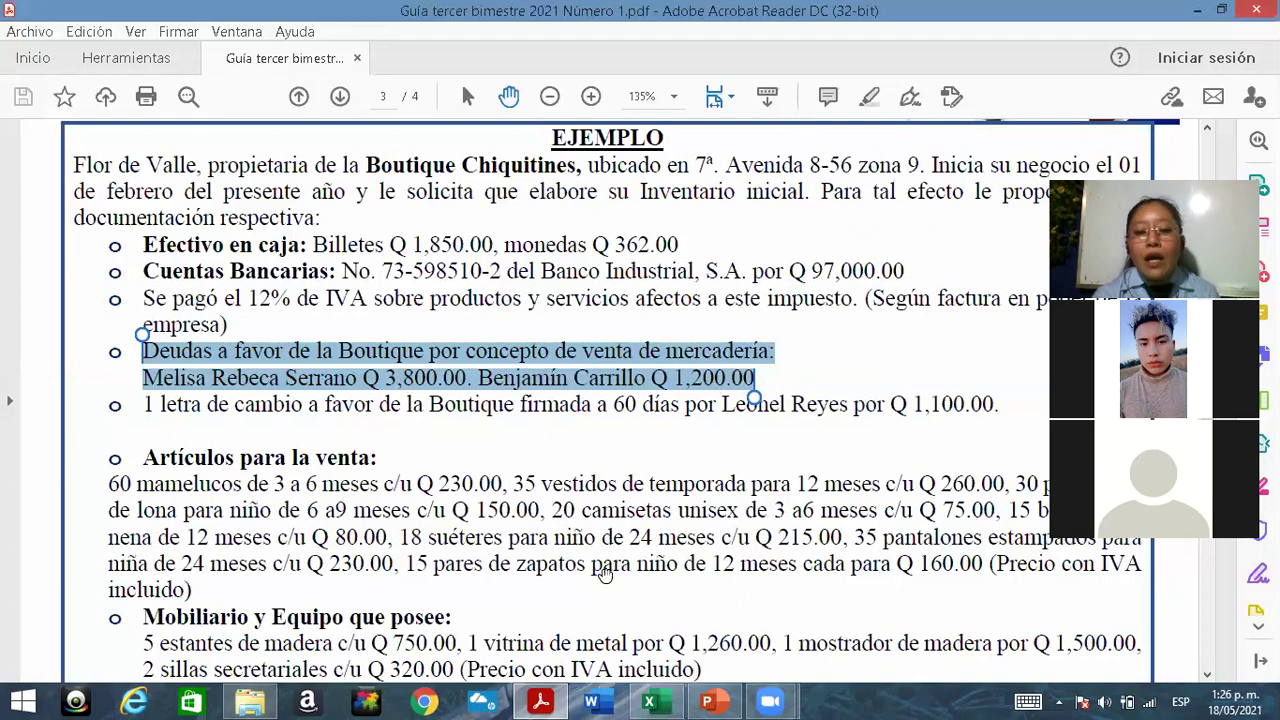
click(540, 700)
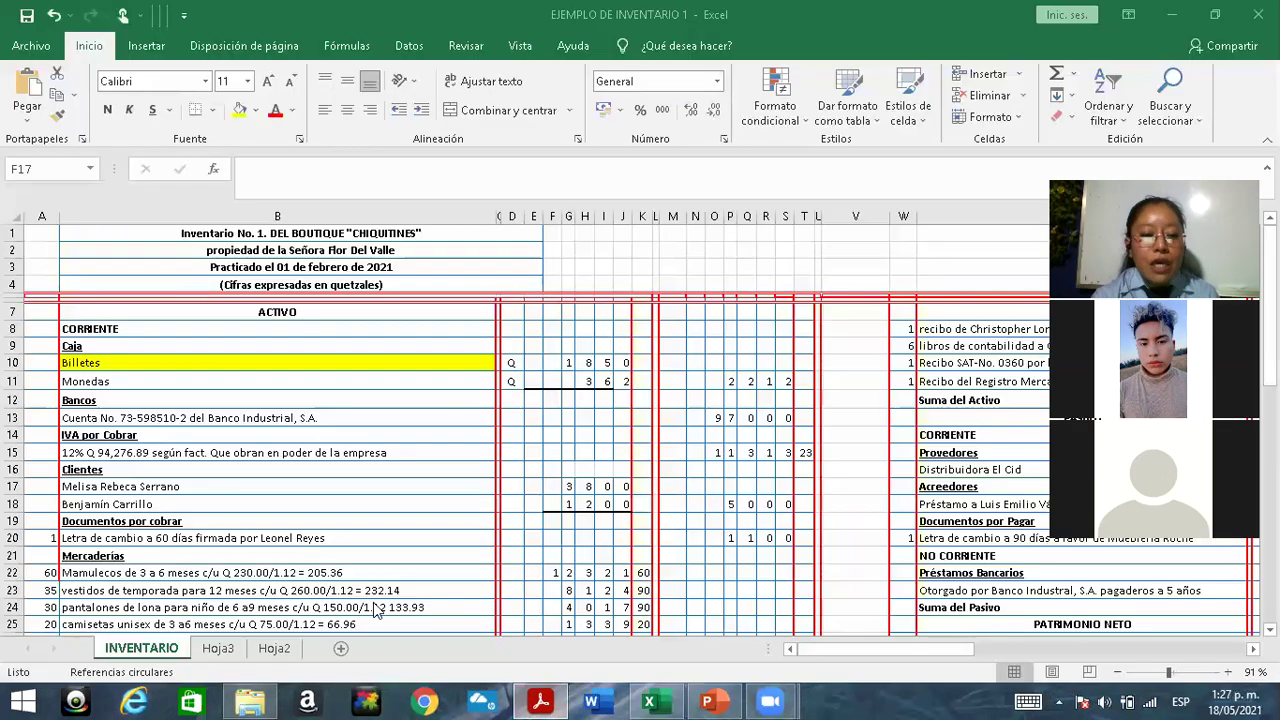
click(141, 509)
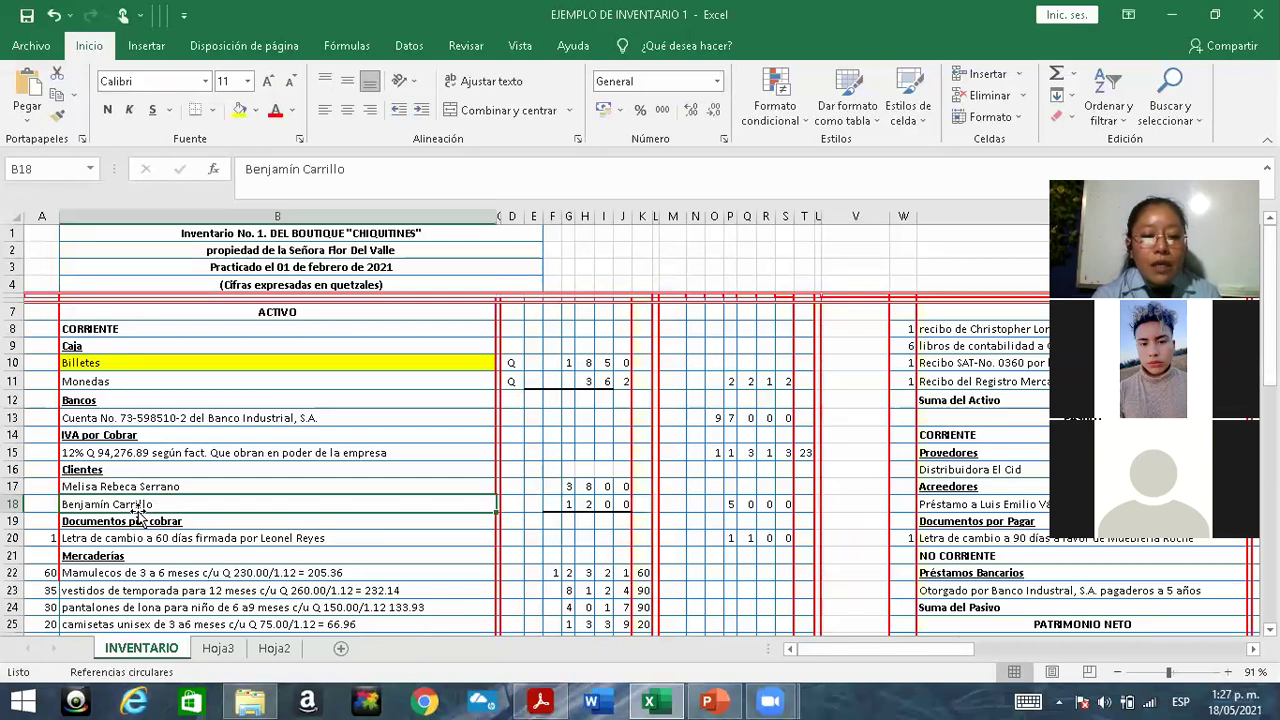
click(567, 488)
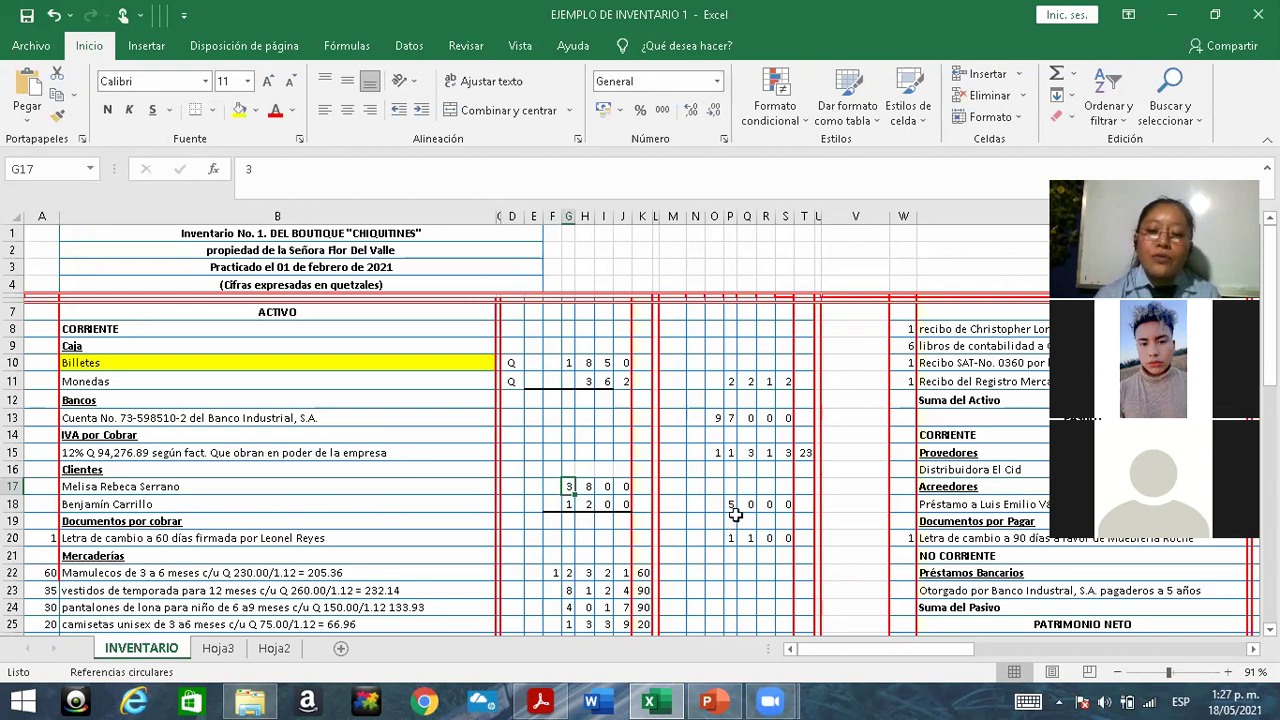
Examine the "Documentos por cobrar" section in the inventory and compare it with the PDF's 60-day "letra de cambio" line, selecting that line.
click(179, 527)
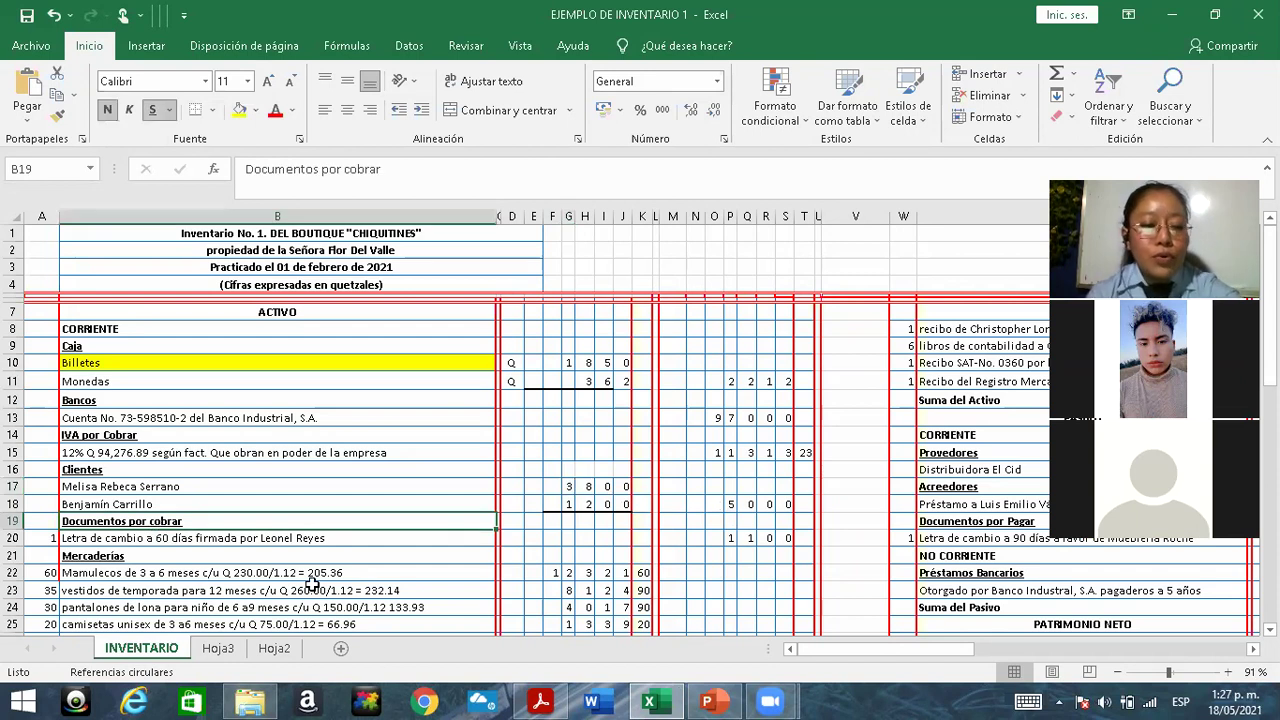
scroll(312, 585, down, 2)
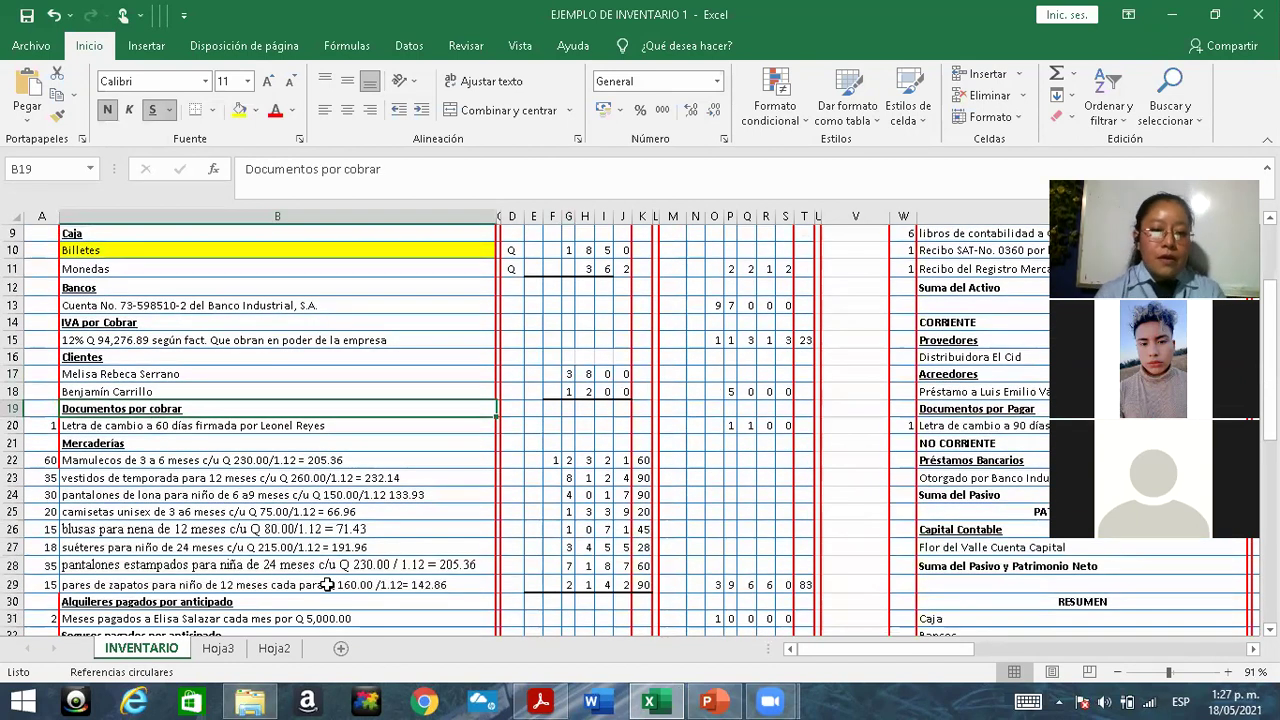
click(540, 700)
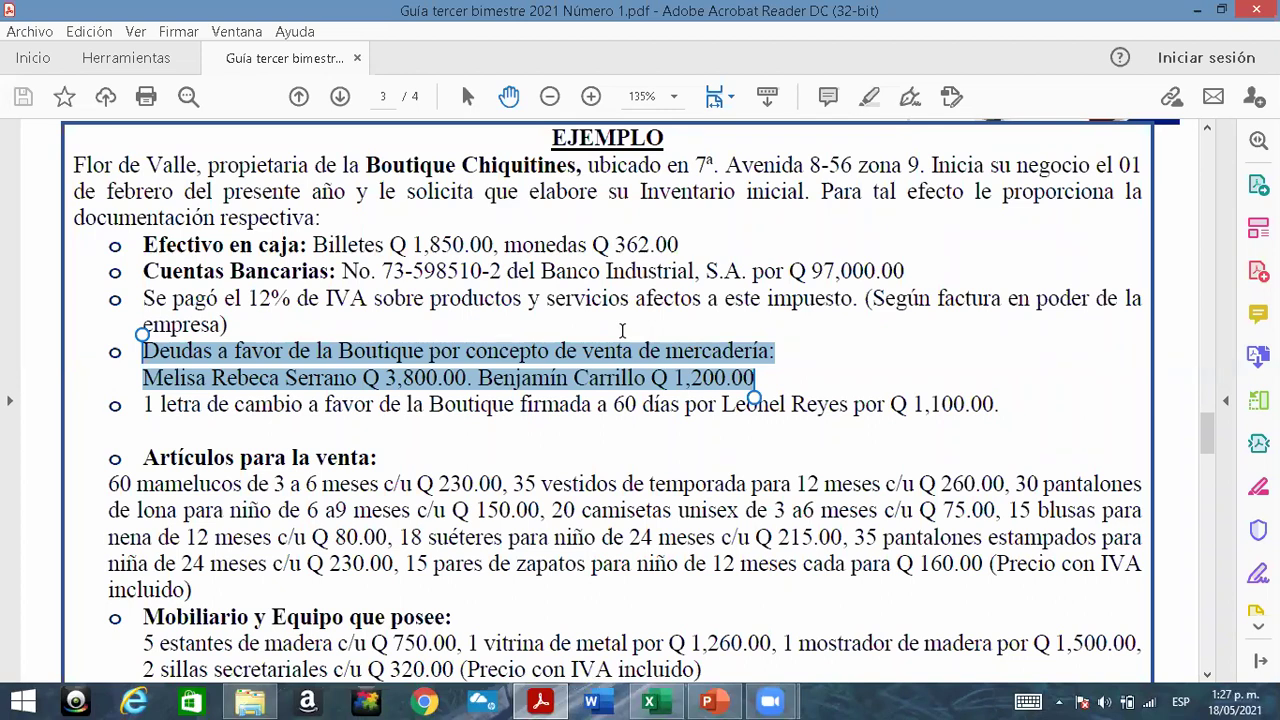
scroll(622, 331, down, 4)
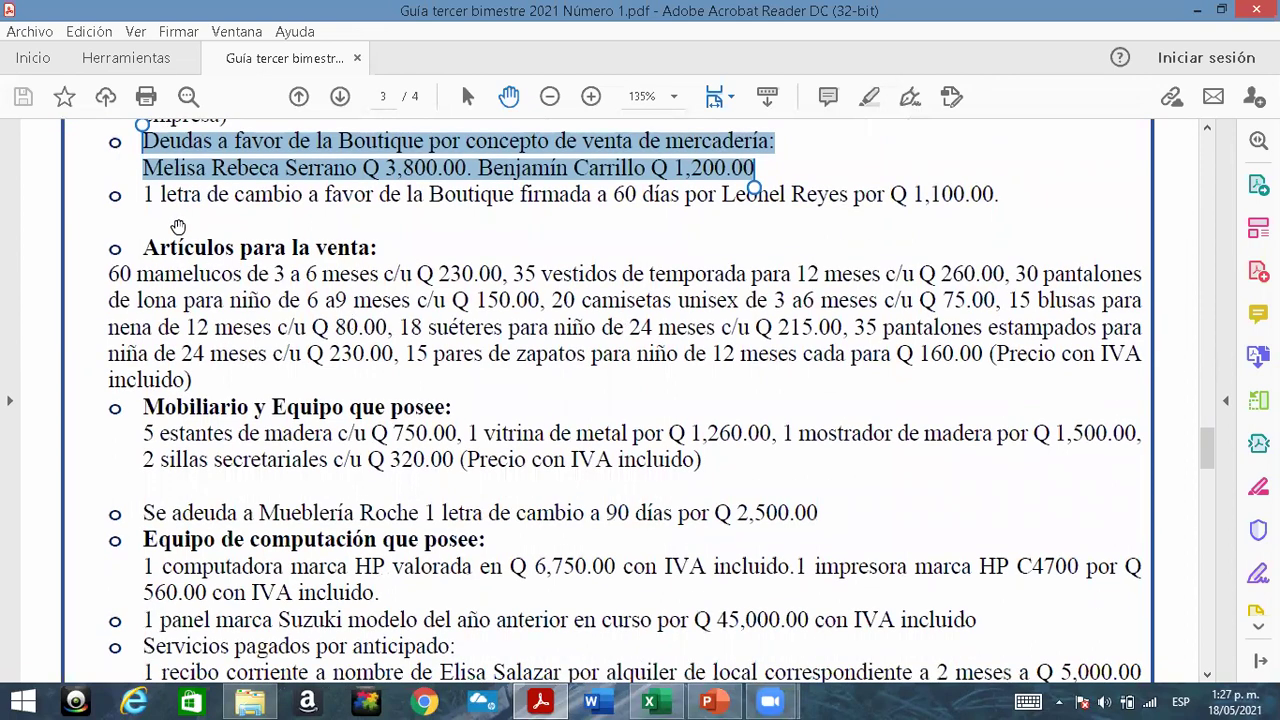
drag(142, 194, 998, 208)
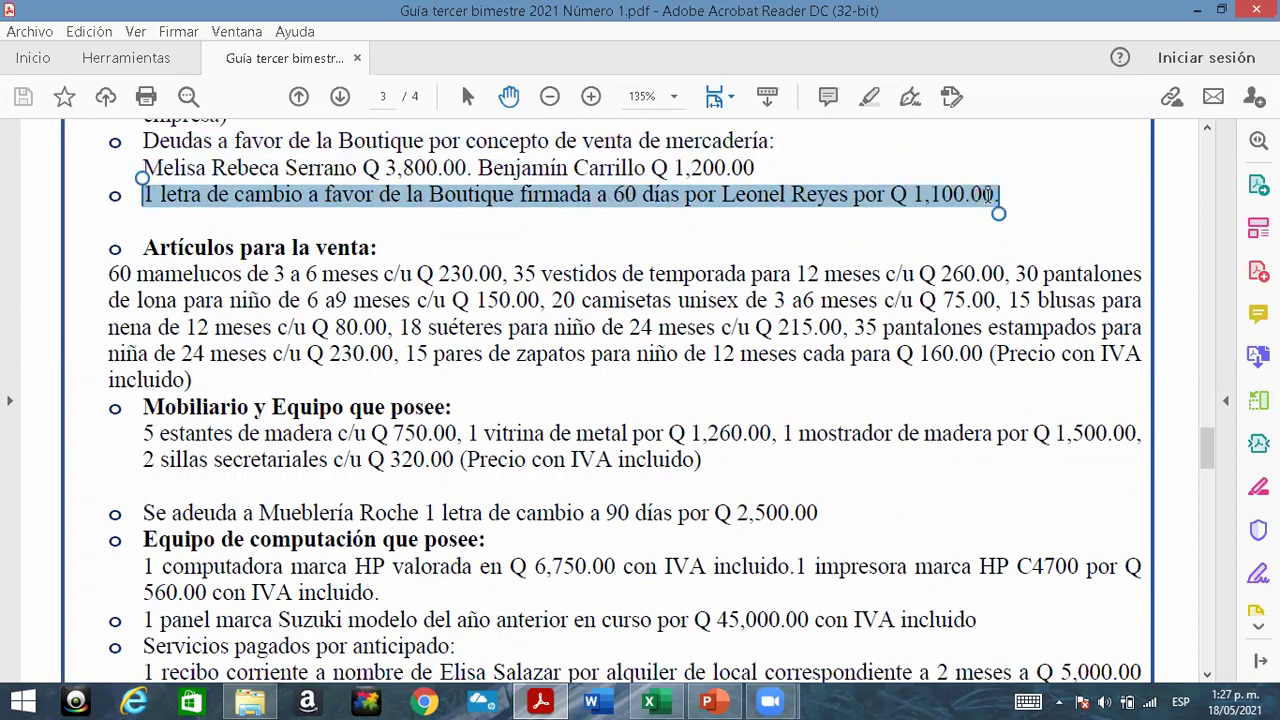
click(652, 700)
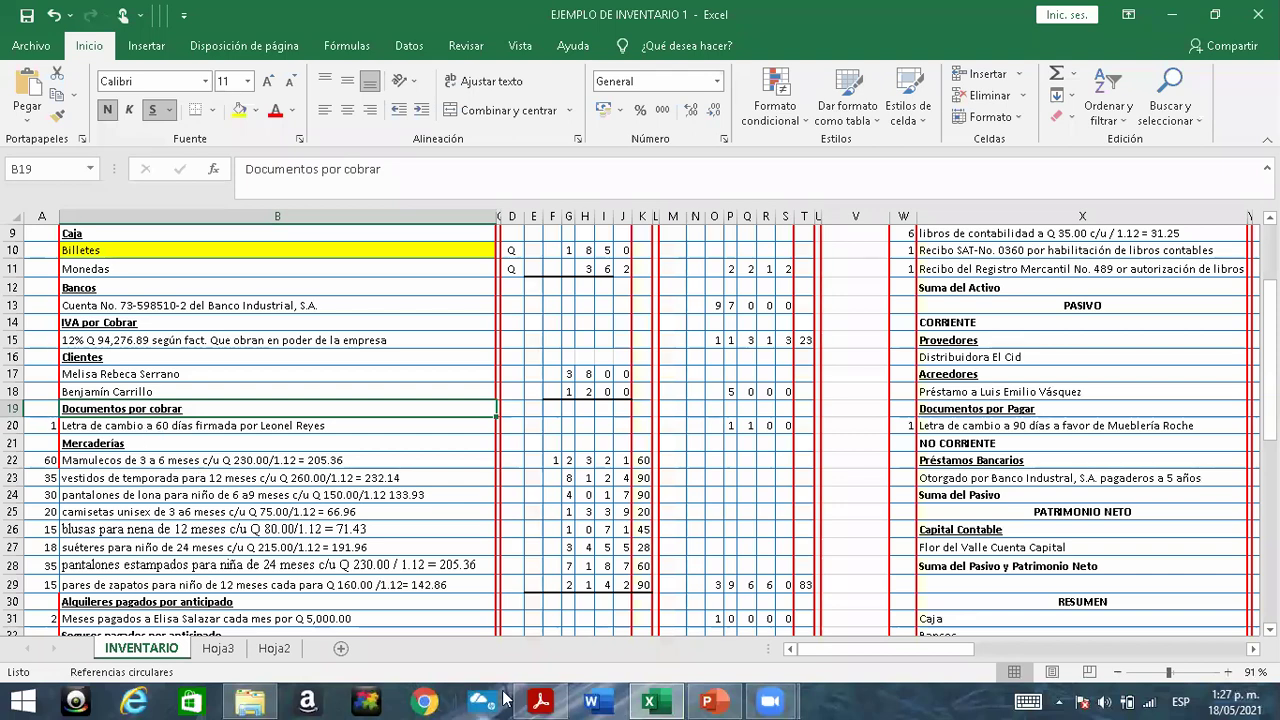
click(540, 700)
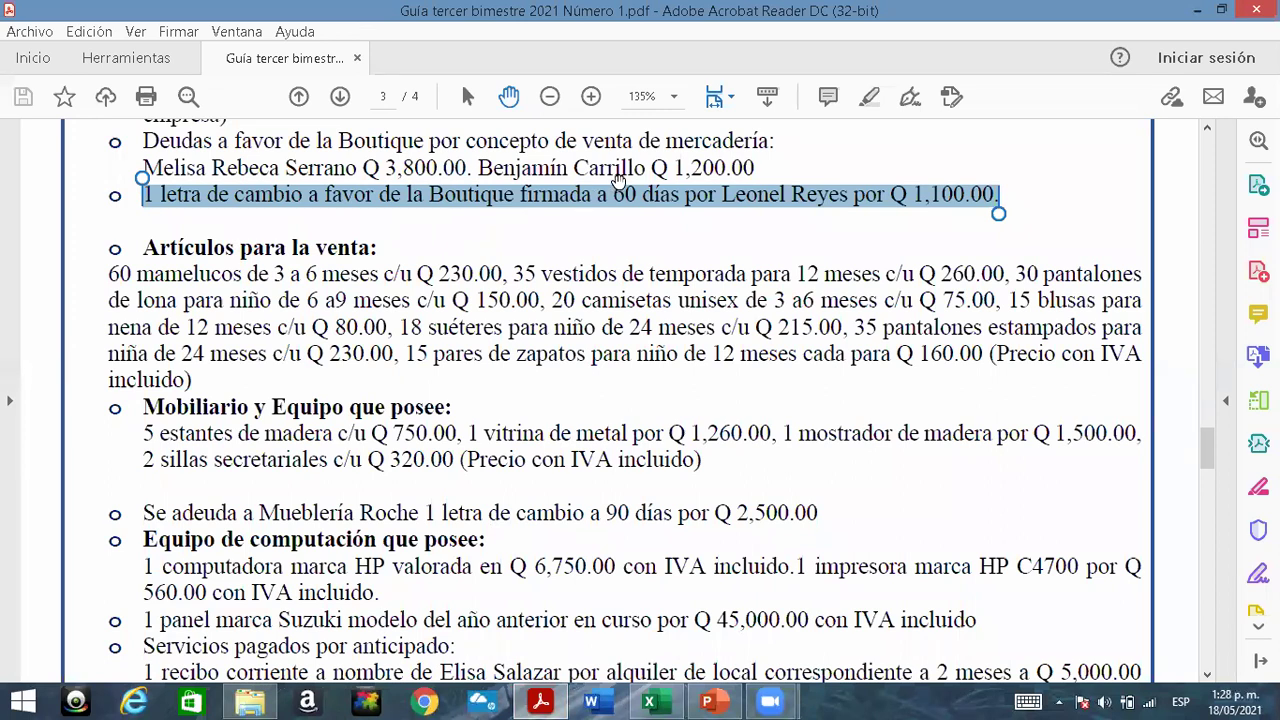
Switch to the Excel inventory and examine the "Documentos por cobrar" heading, then the quantity and amount of the bill of exchange in row 20.
drag(684, 203, 689, 211)
click(540, 700)
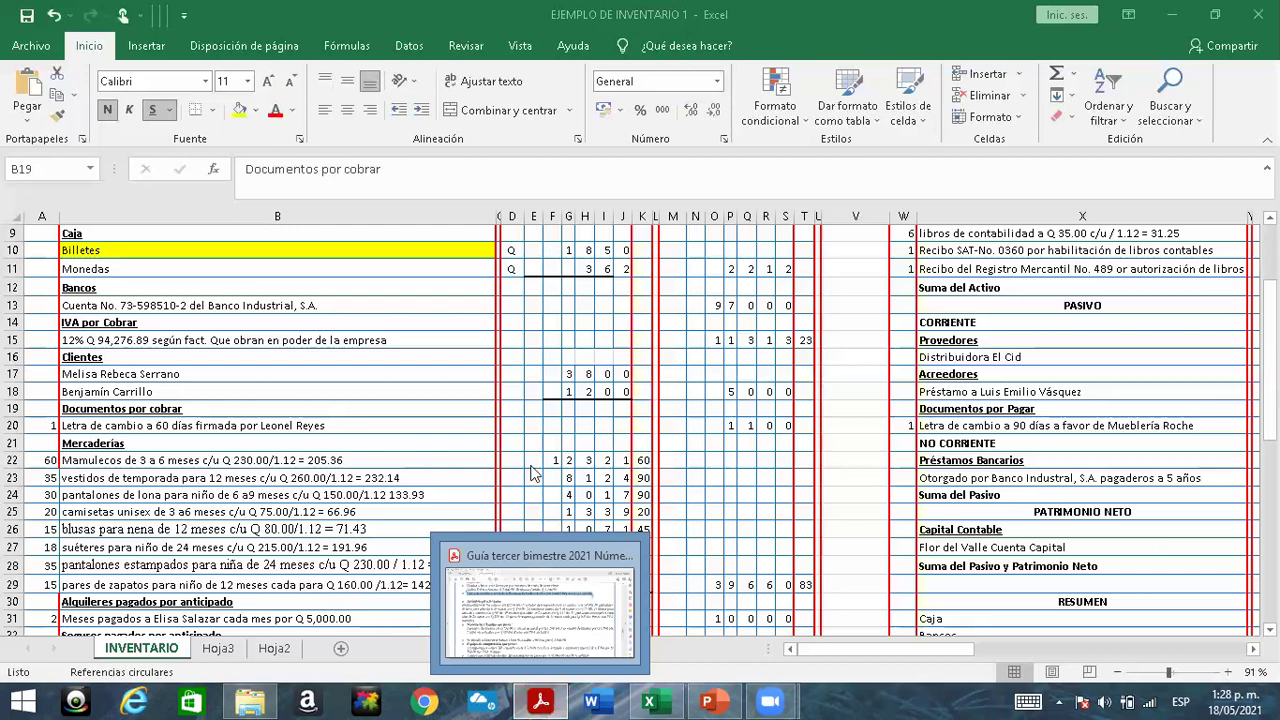
click(78, 413)
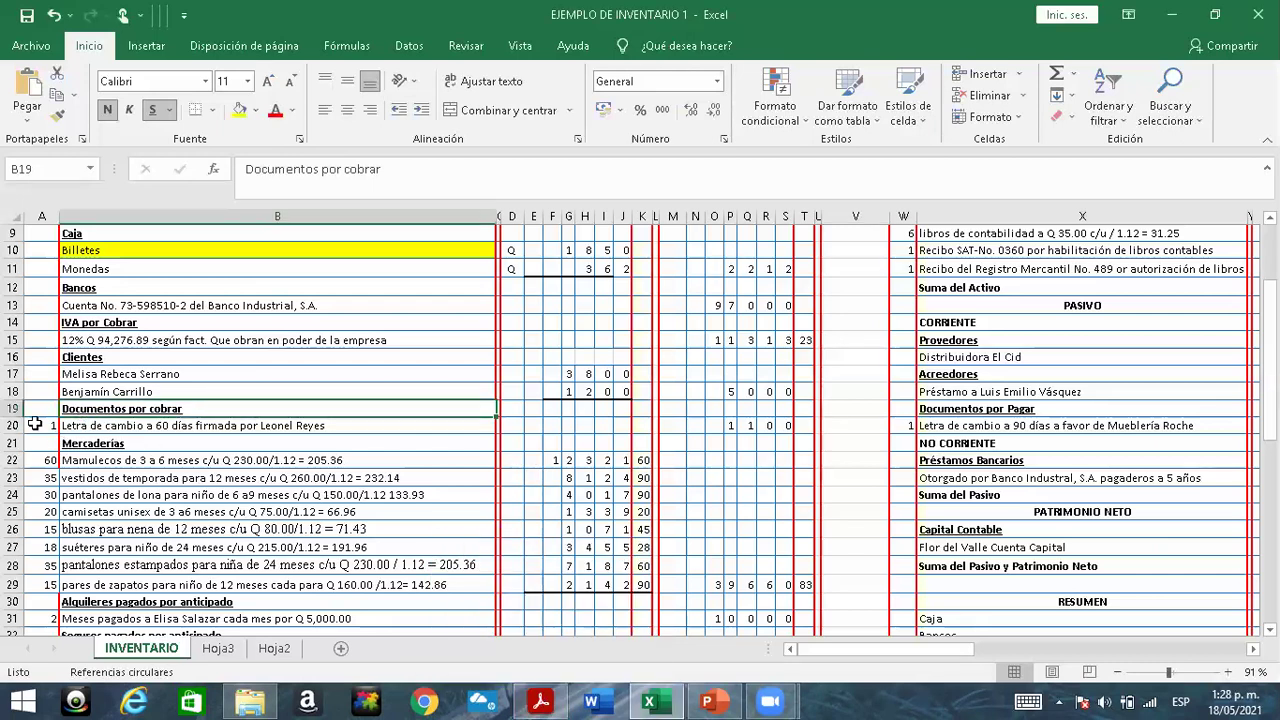
click(35, 424)
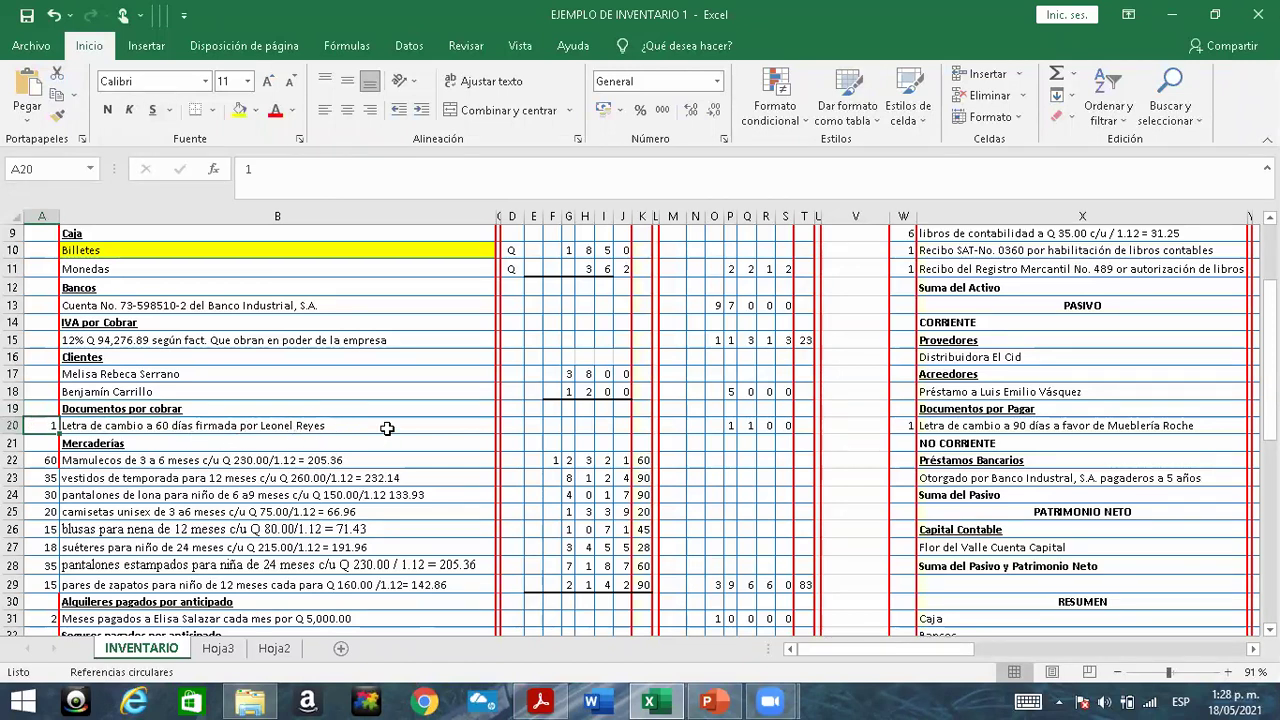
click(711, 425)
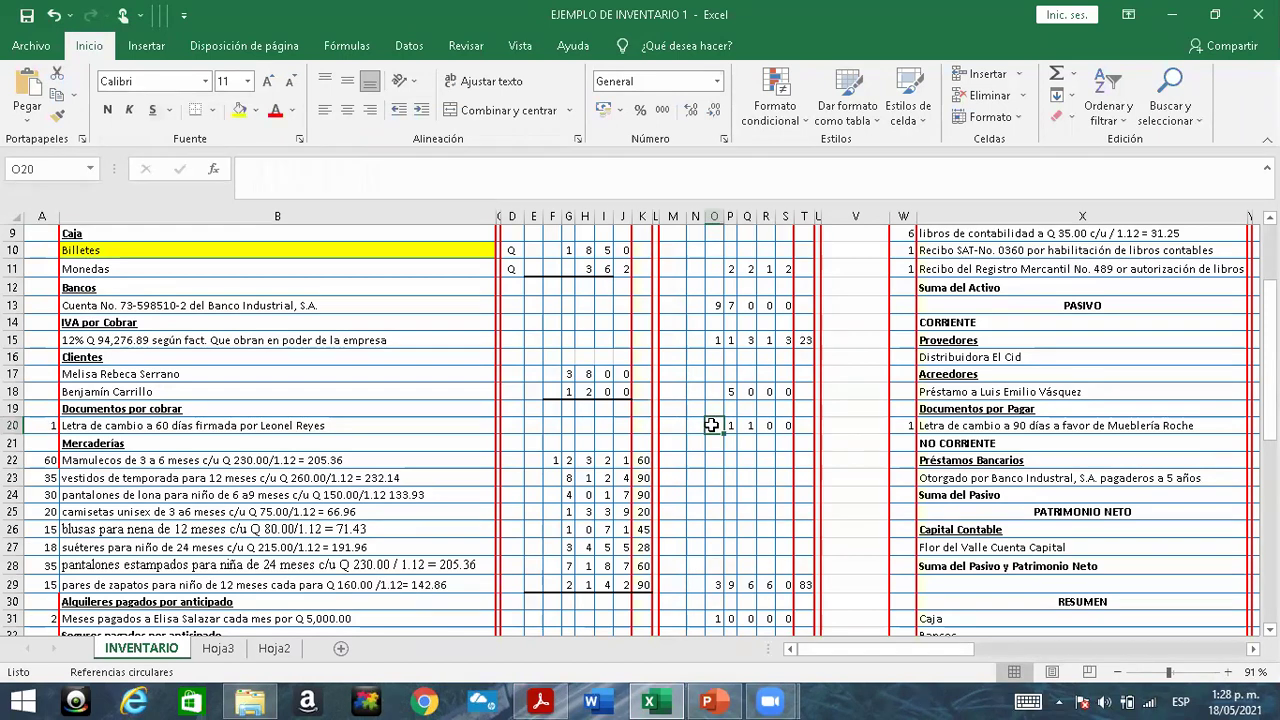
click(731, 426)
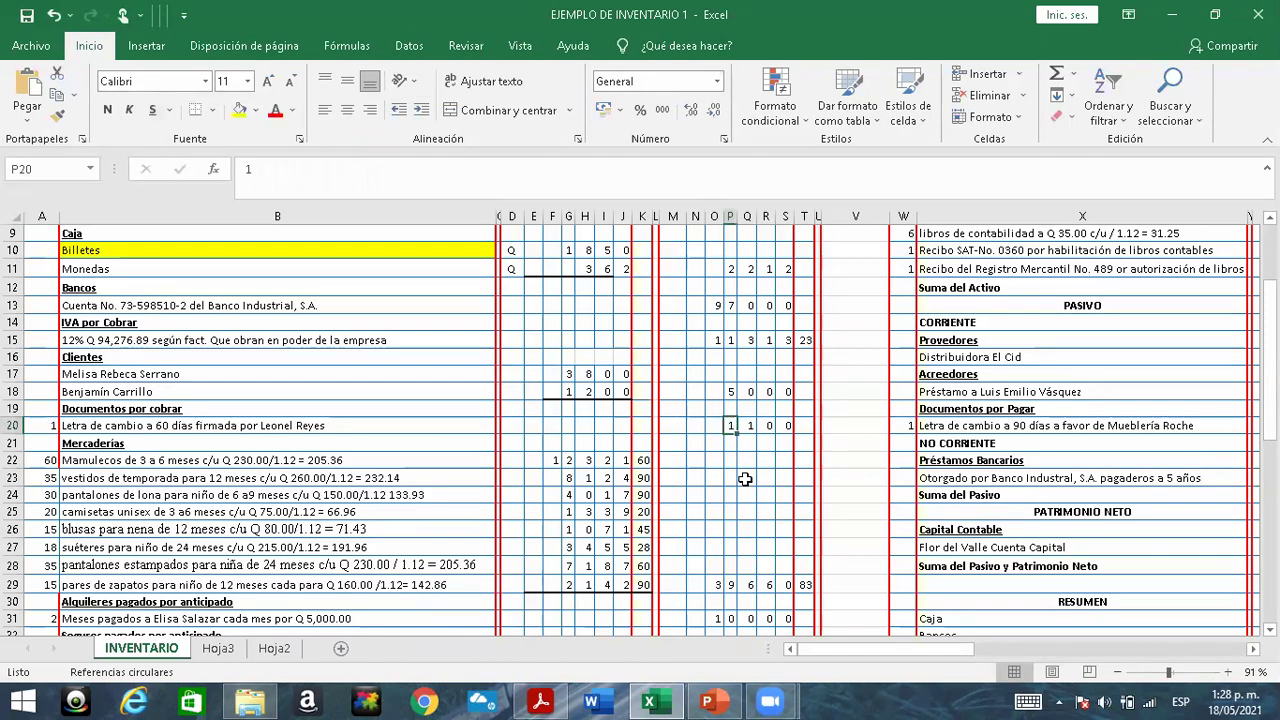
Examine the Mercaderías heading in the inventory, then select the PDF guide's "Artículos para la venta" heading with its first item, the mamelucos.
click(100, 444)
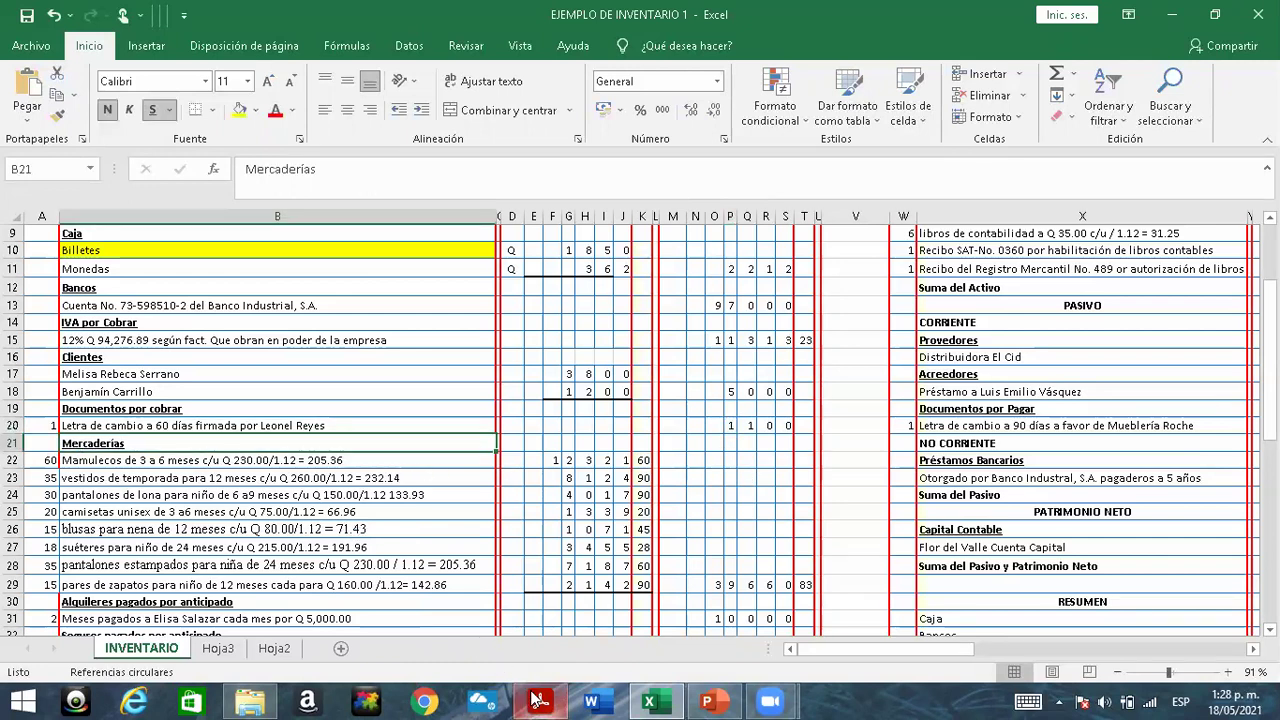
mouse_move(537, 700)
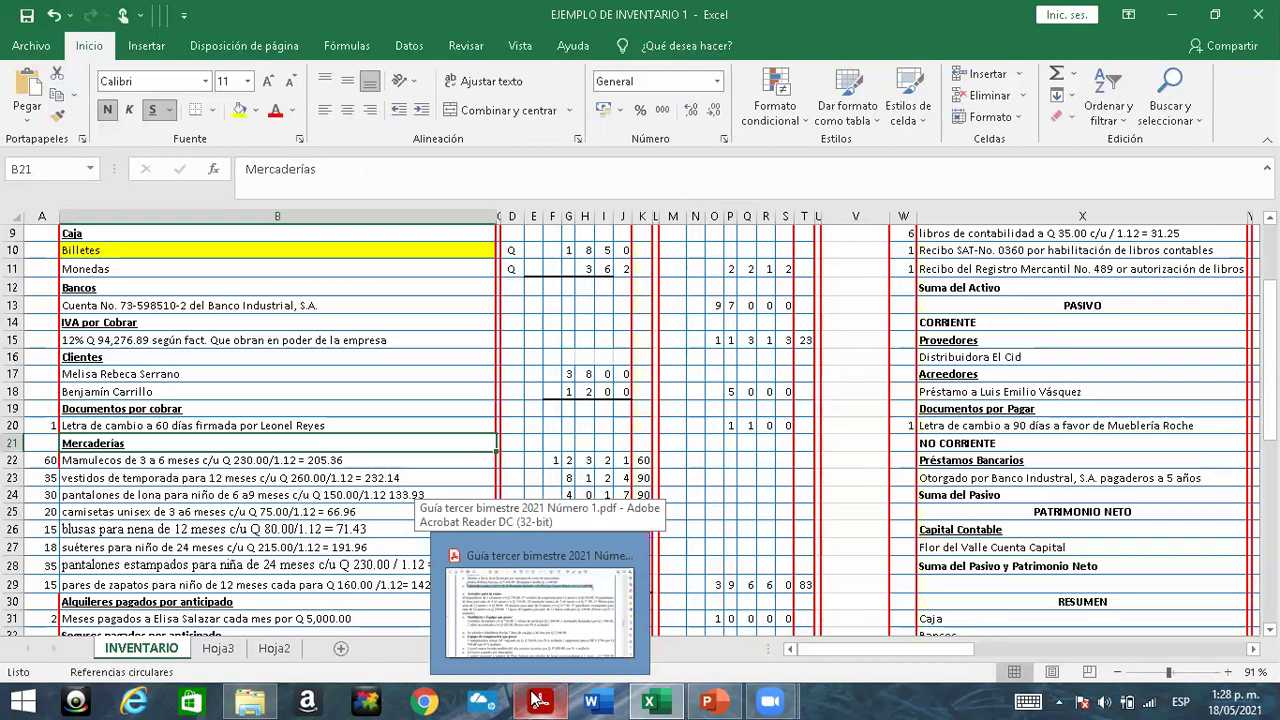
click(537, 700)
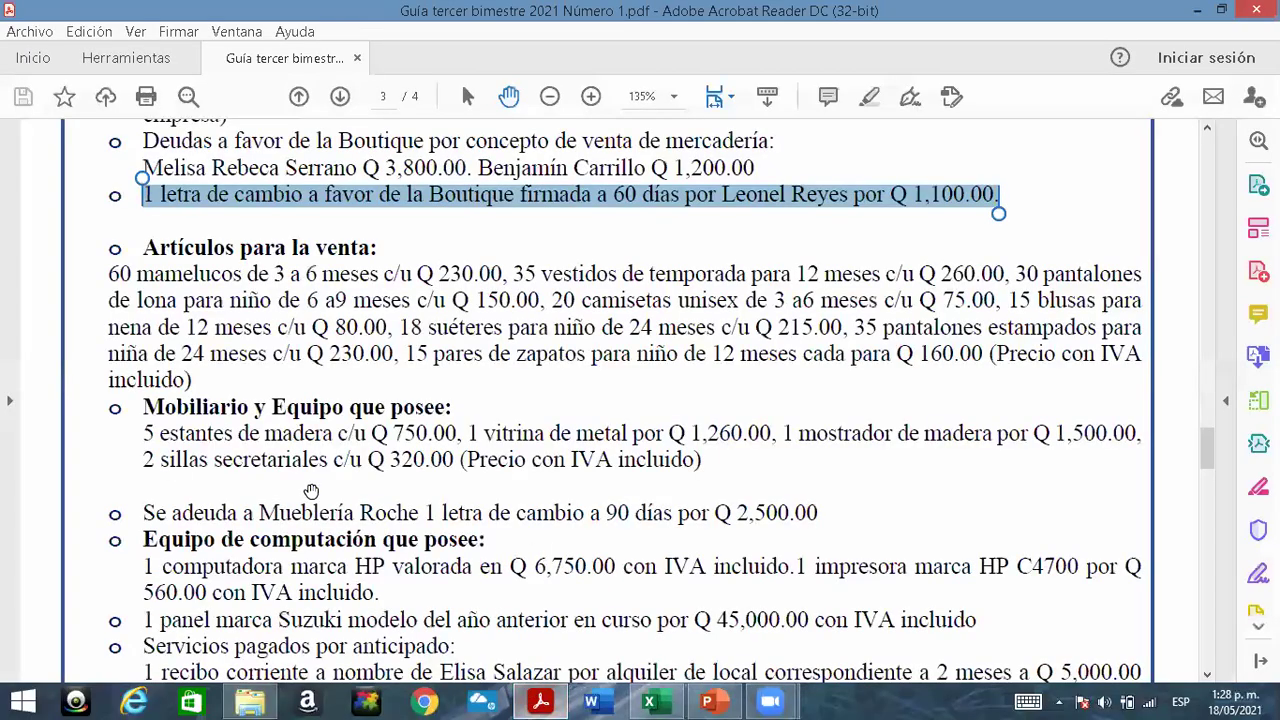
drag(138, 248, 500, 270)
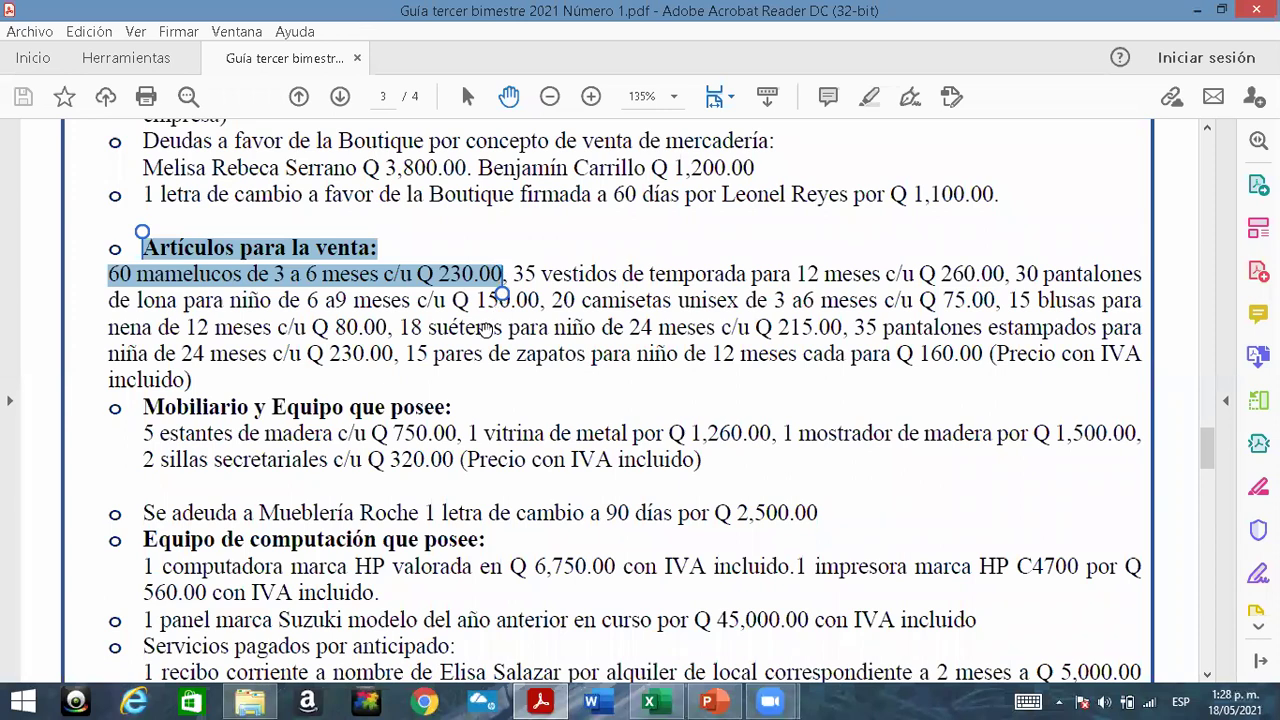
Return to the Excel inventory and examine the Mercaderías heading with the item descriptions listed beneath it in rows 22 to 24.
click(649, 700)
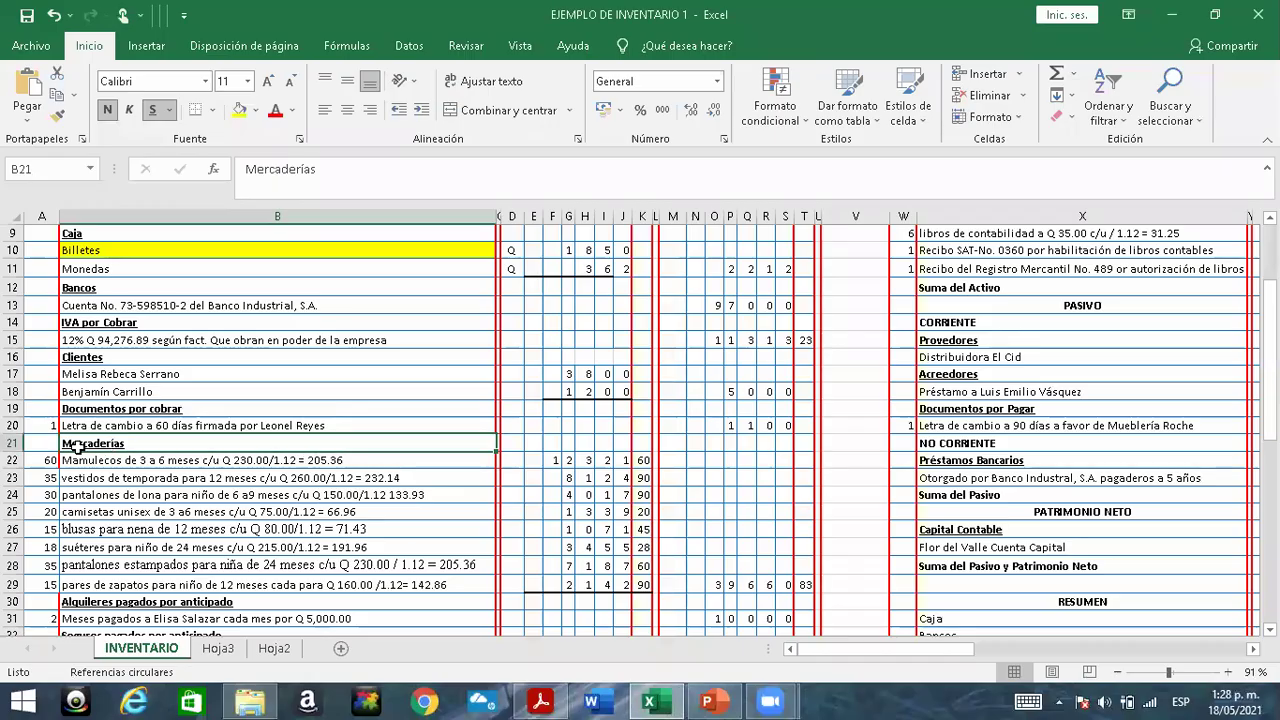
click(183, 477)
click(105, 460)
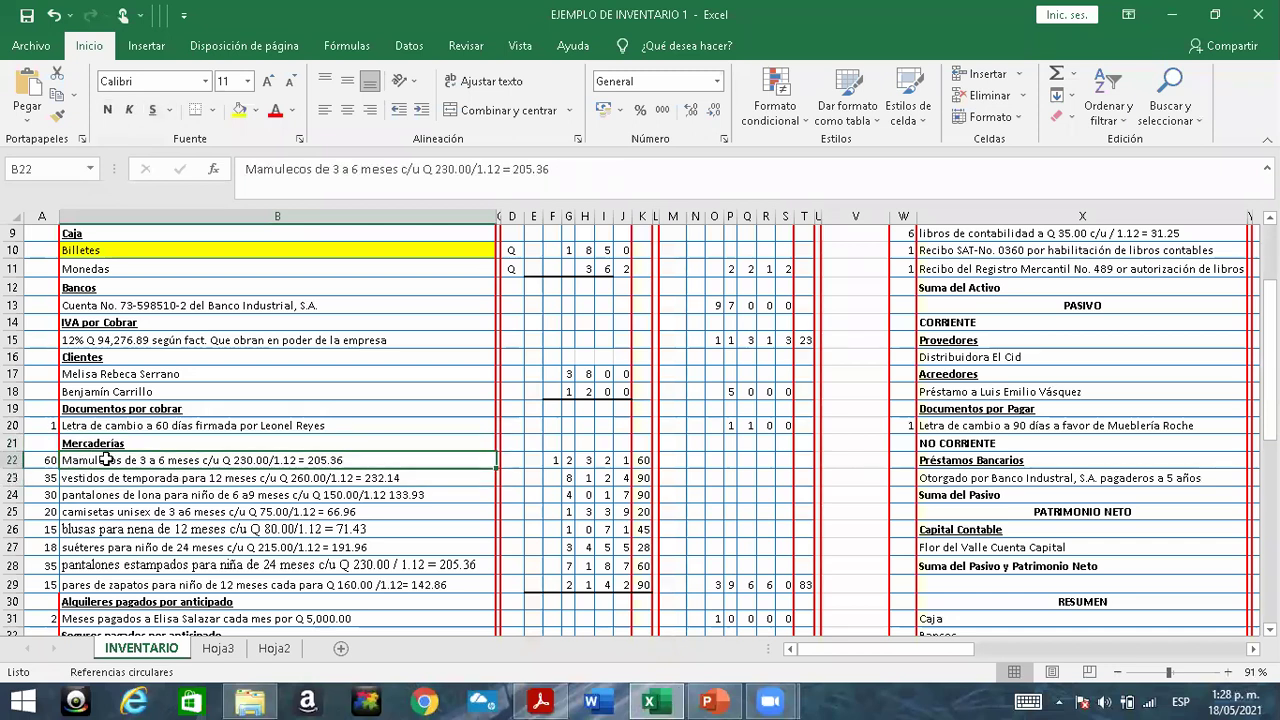
click(93, 443)
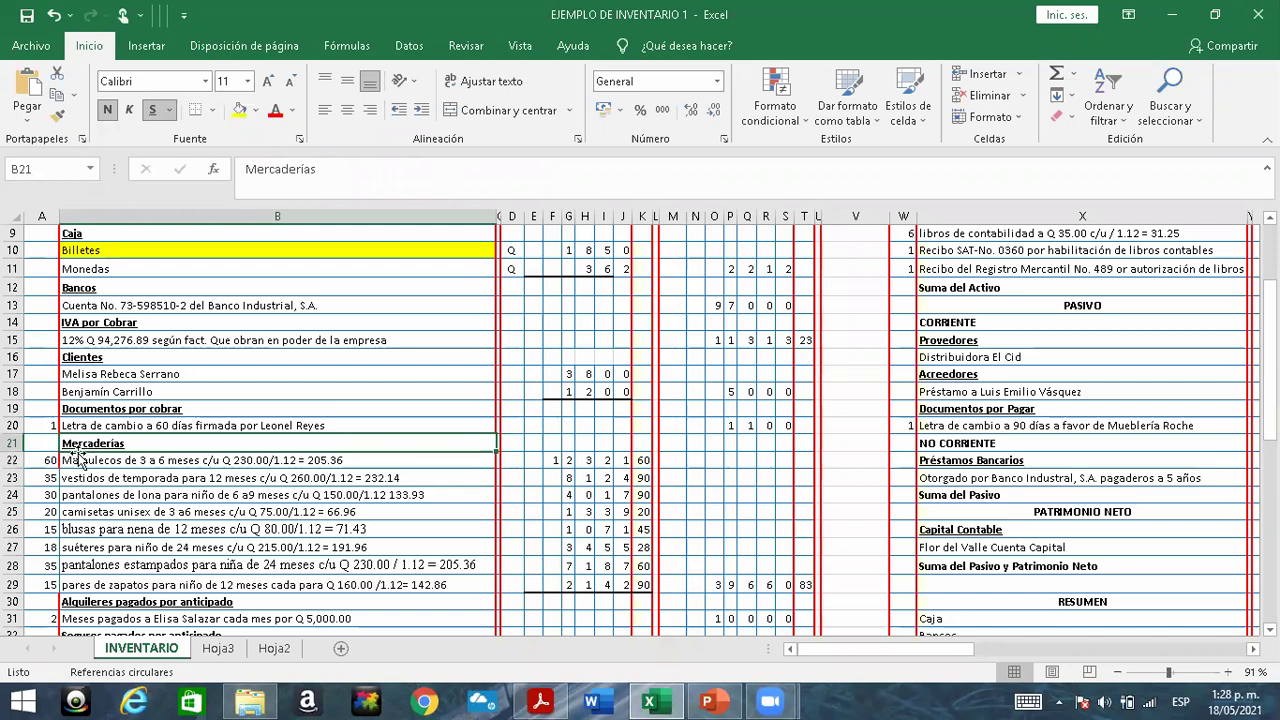
click(95, 462)
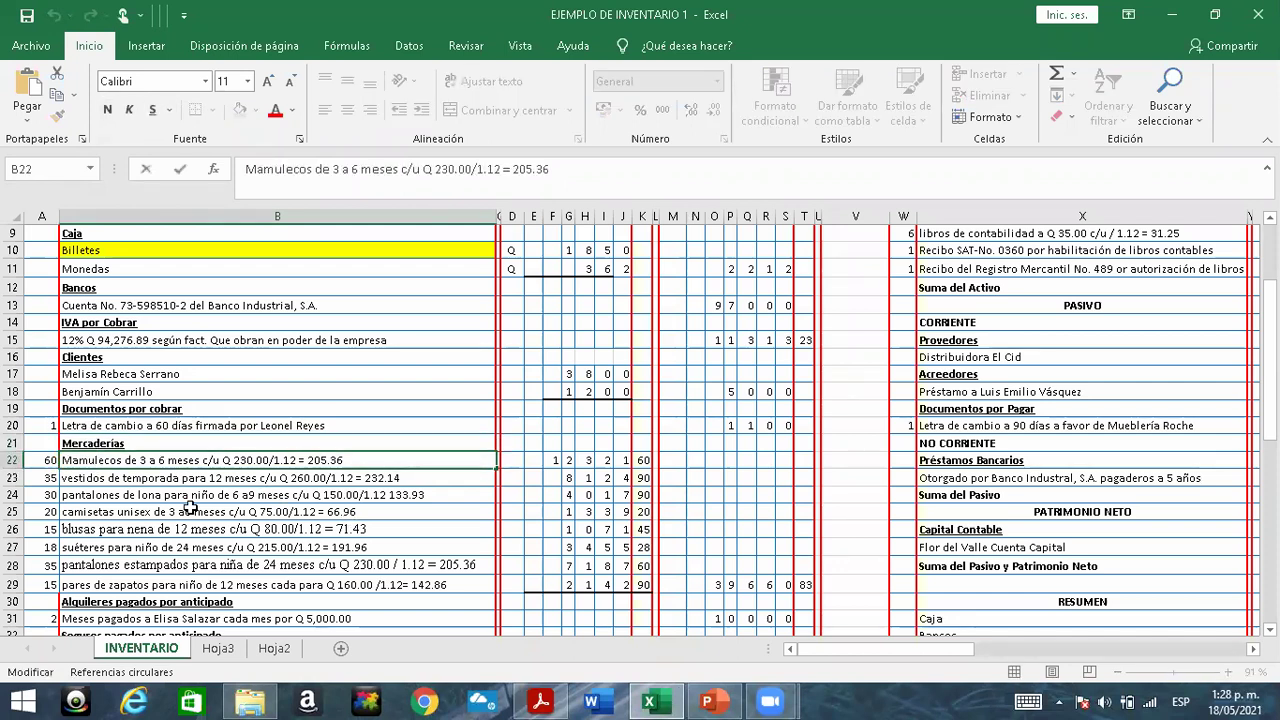
click(118, 497)
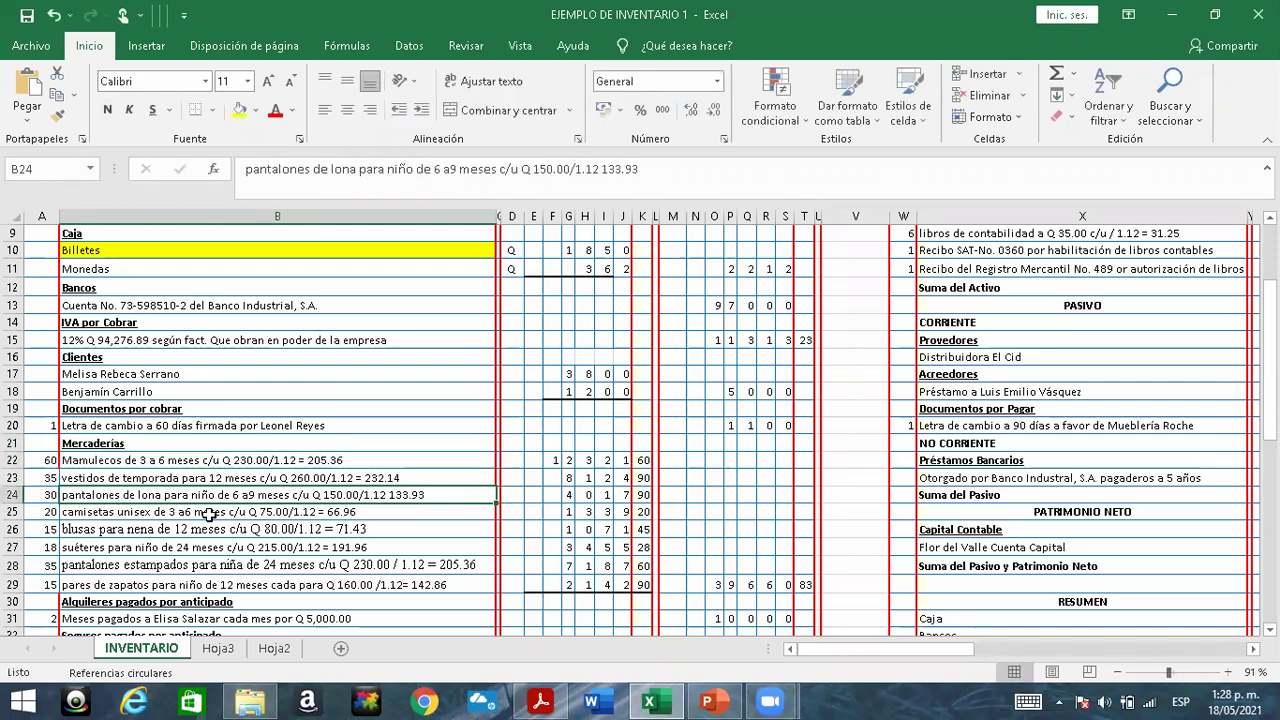
click(121, 444)
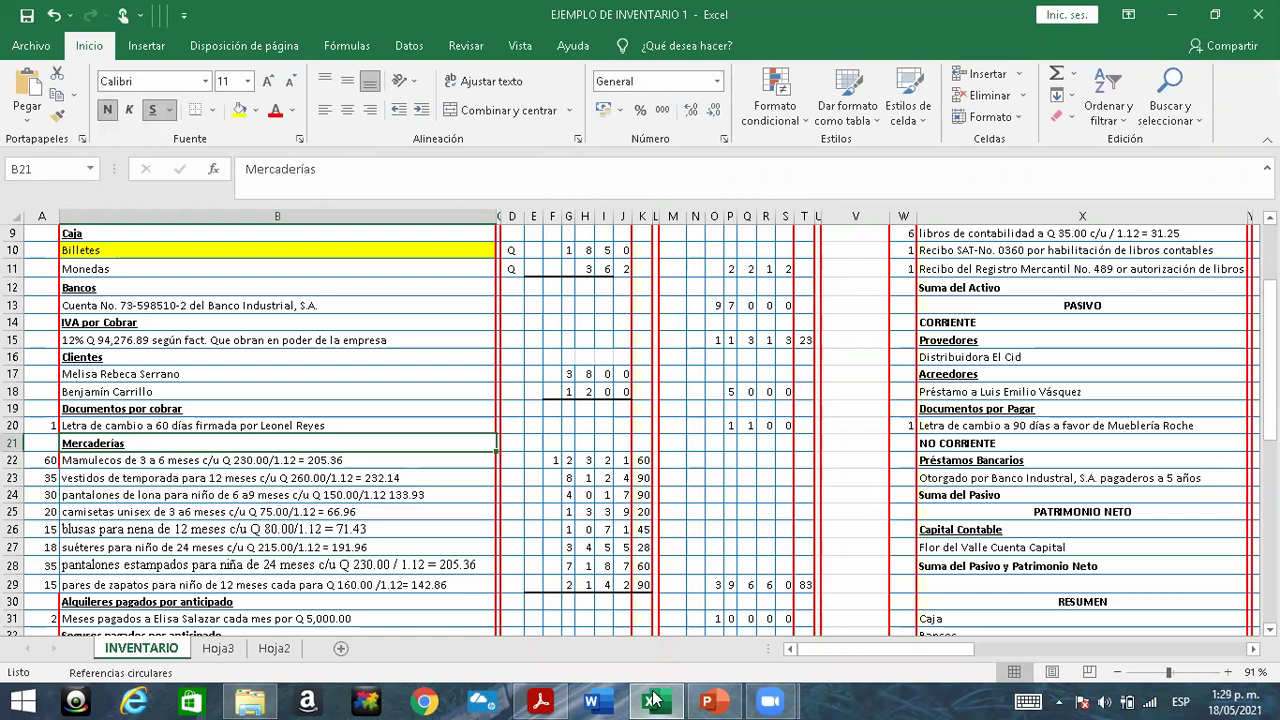
Compare the PDF's mamelucos item with row 22 of the inventory, examining its quantity, unit price without IVA and total amount.
click(540, 699)
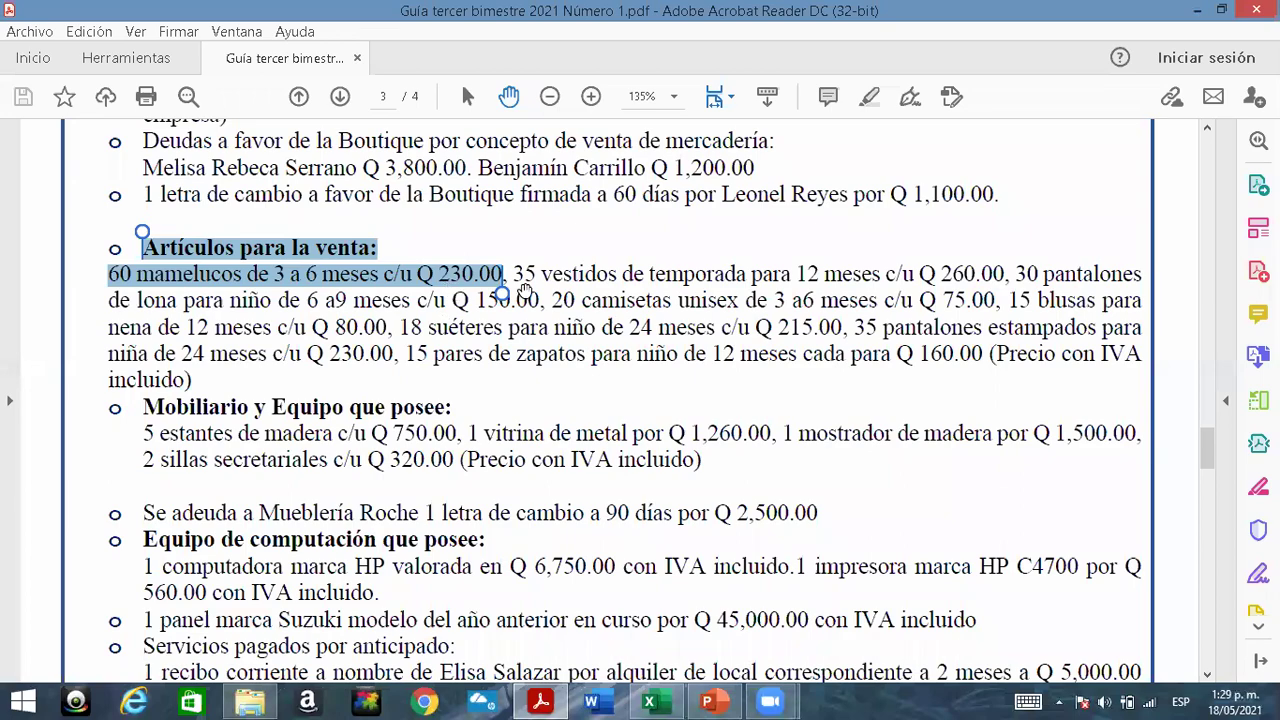
click(648, 700)
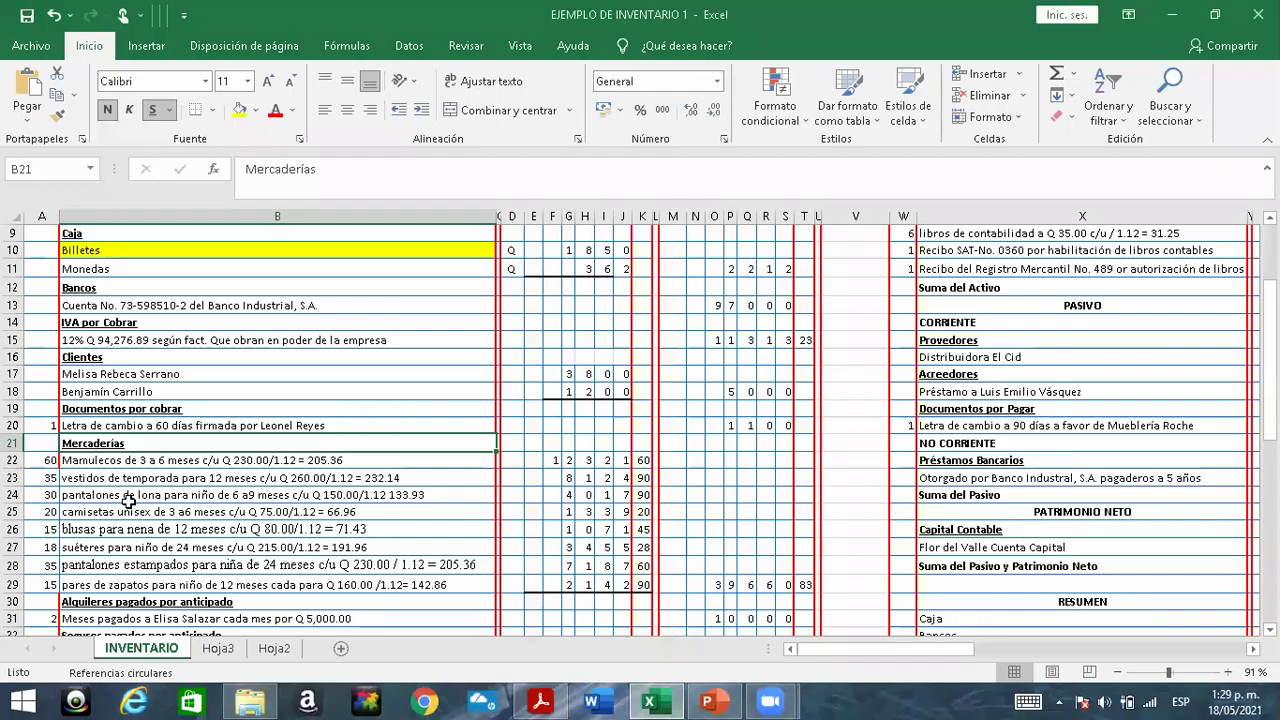
click(46, 462)
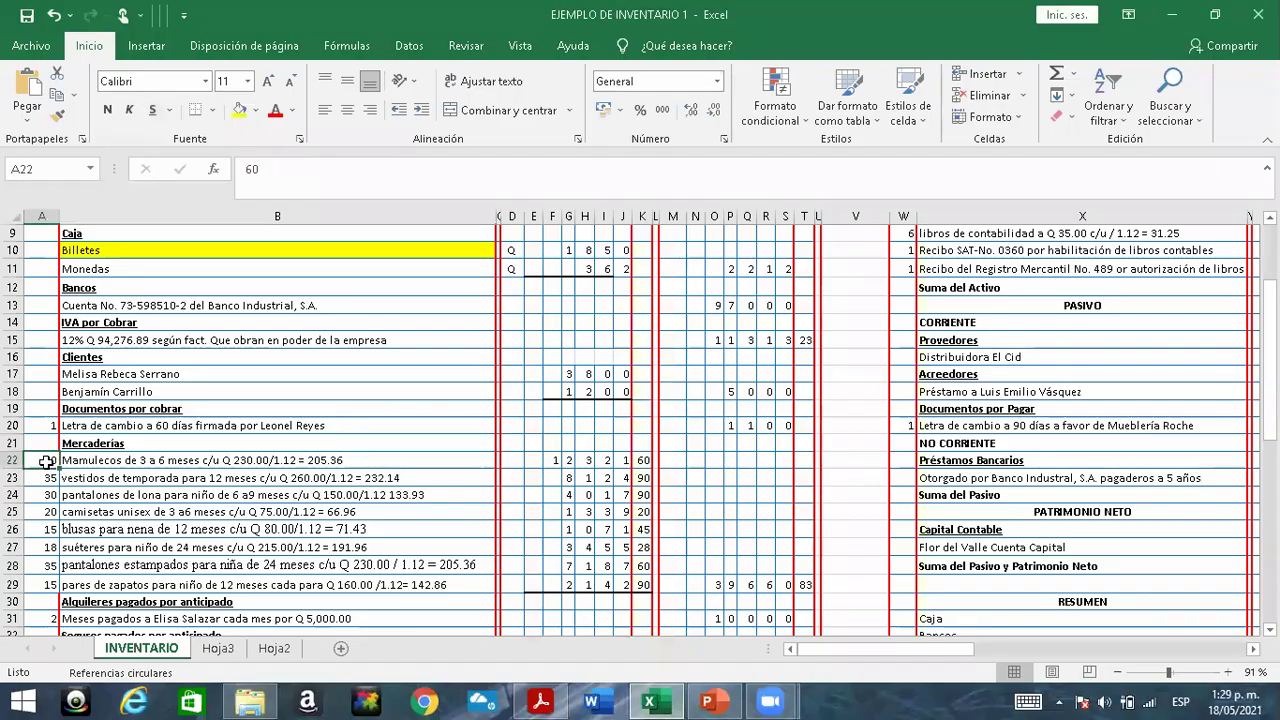
click(98, 465)
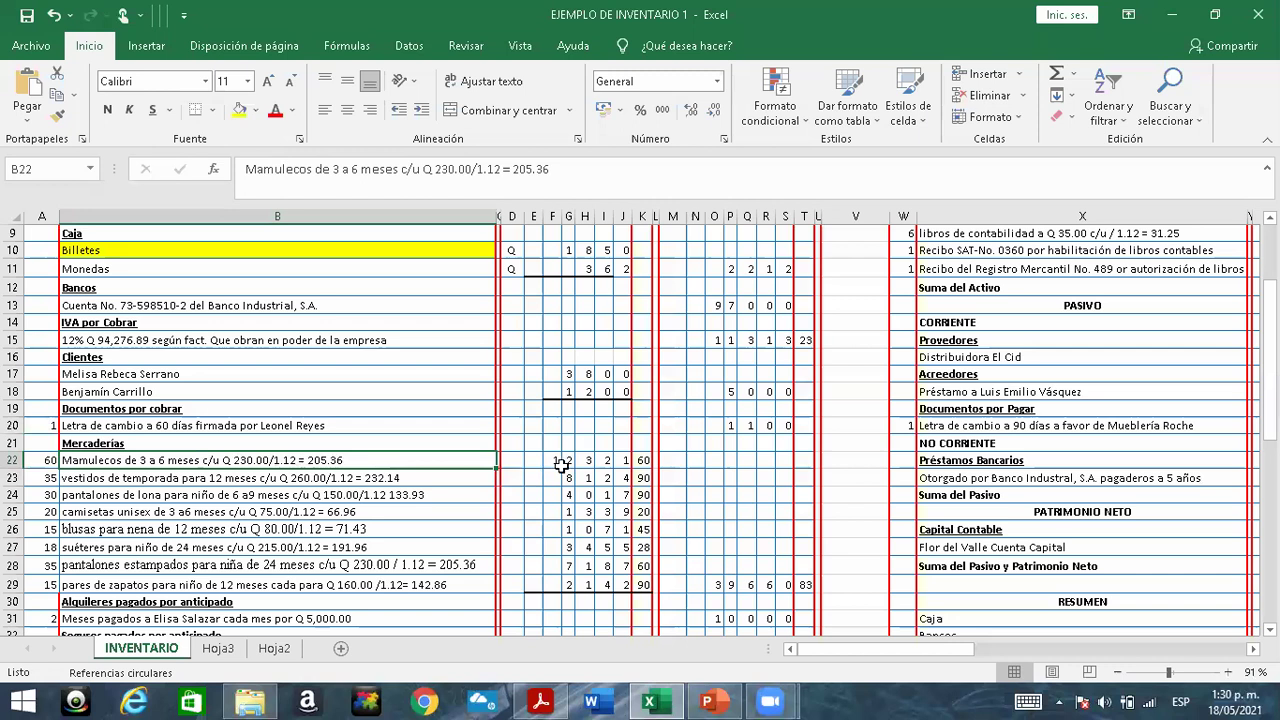
click(617, 459)
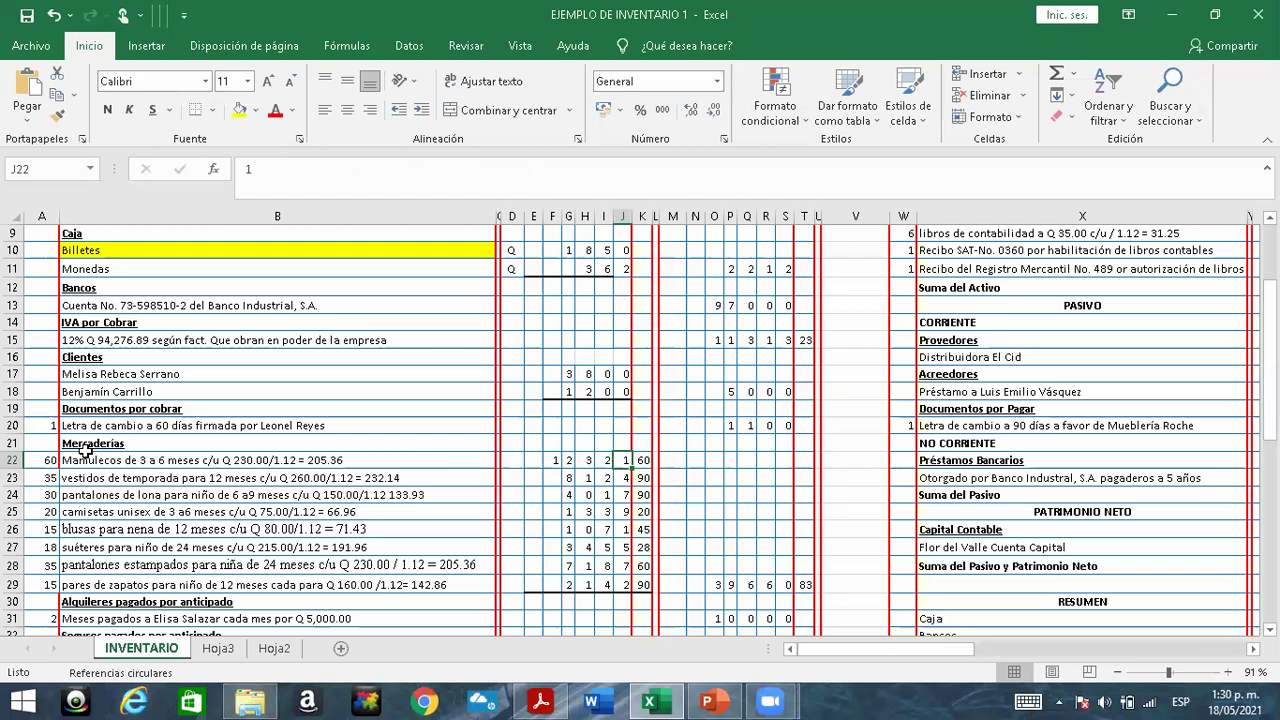
Compare the quantity and description of the "vestidos de temporada" in row 23 of the inventory with the PDF's item list.
click(42, 478)
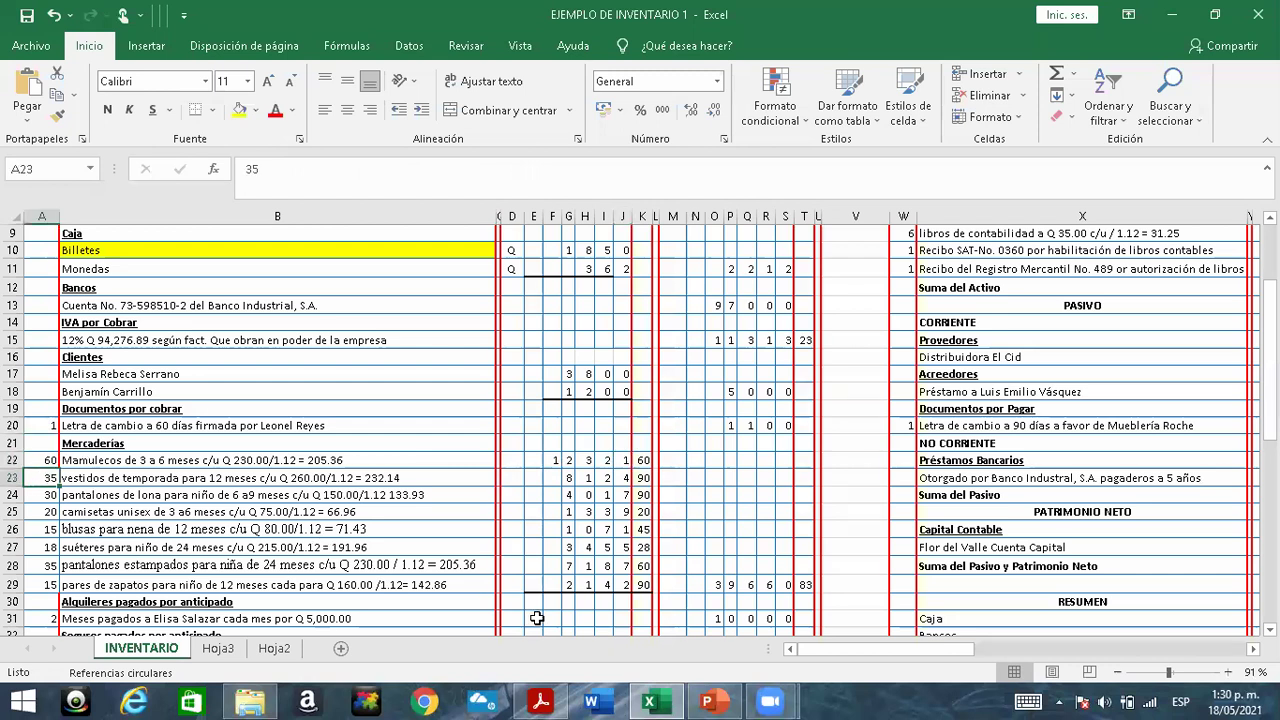
click(538, 700)
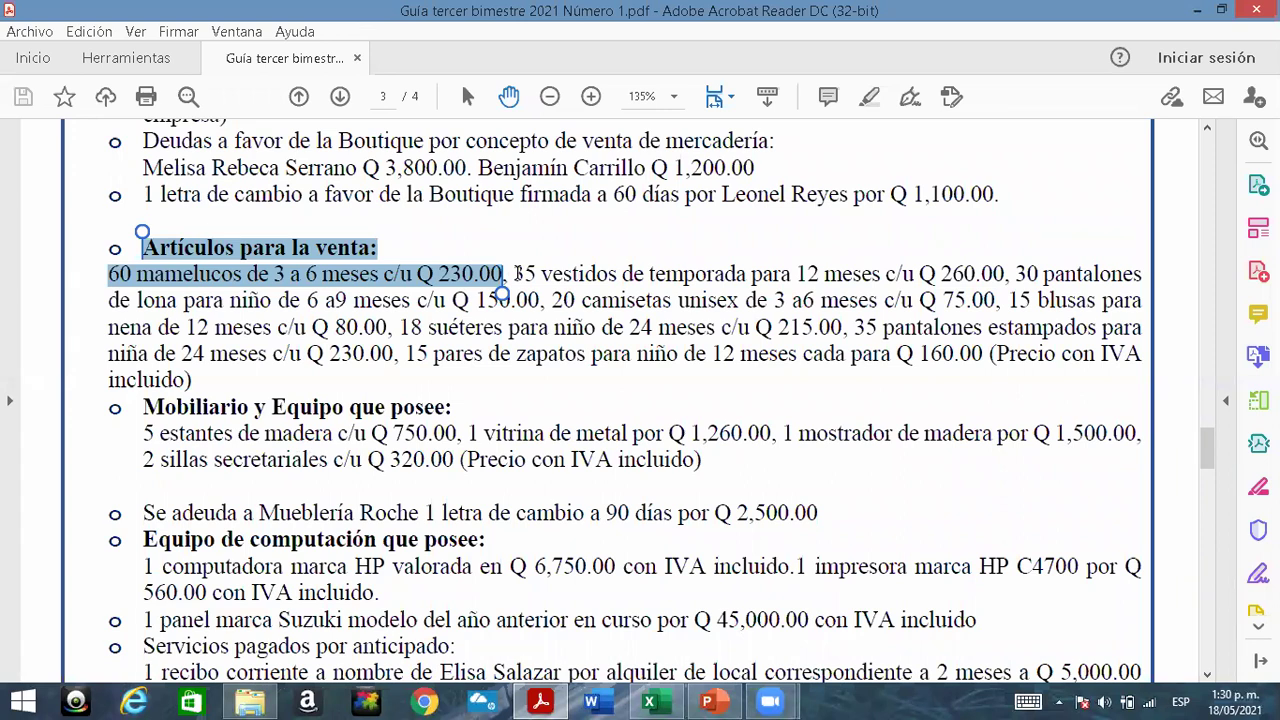
click(540, 700)
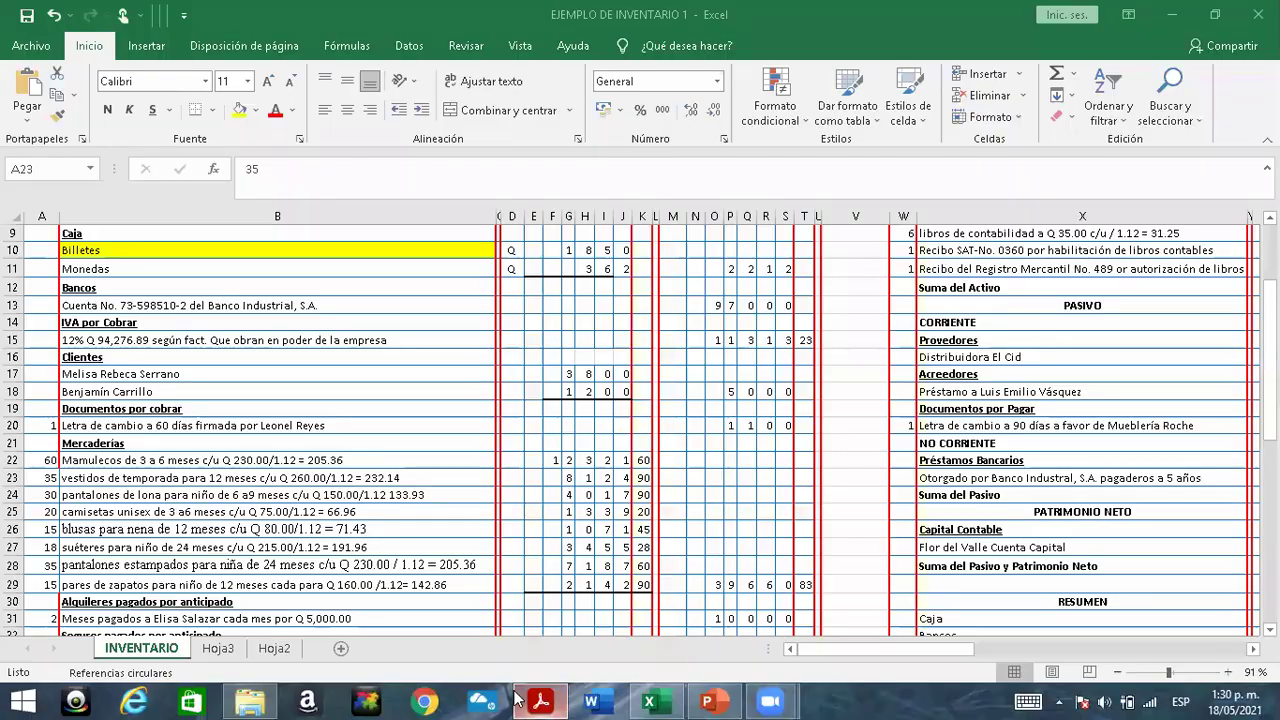
click(35, 477)
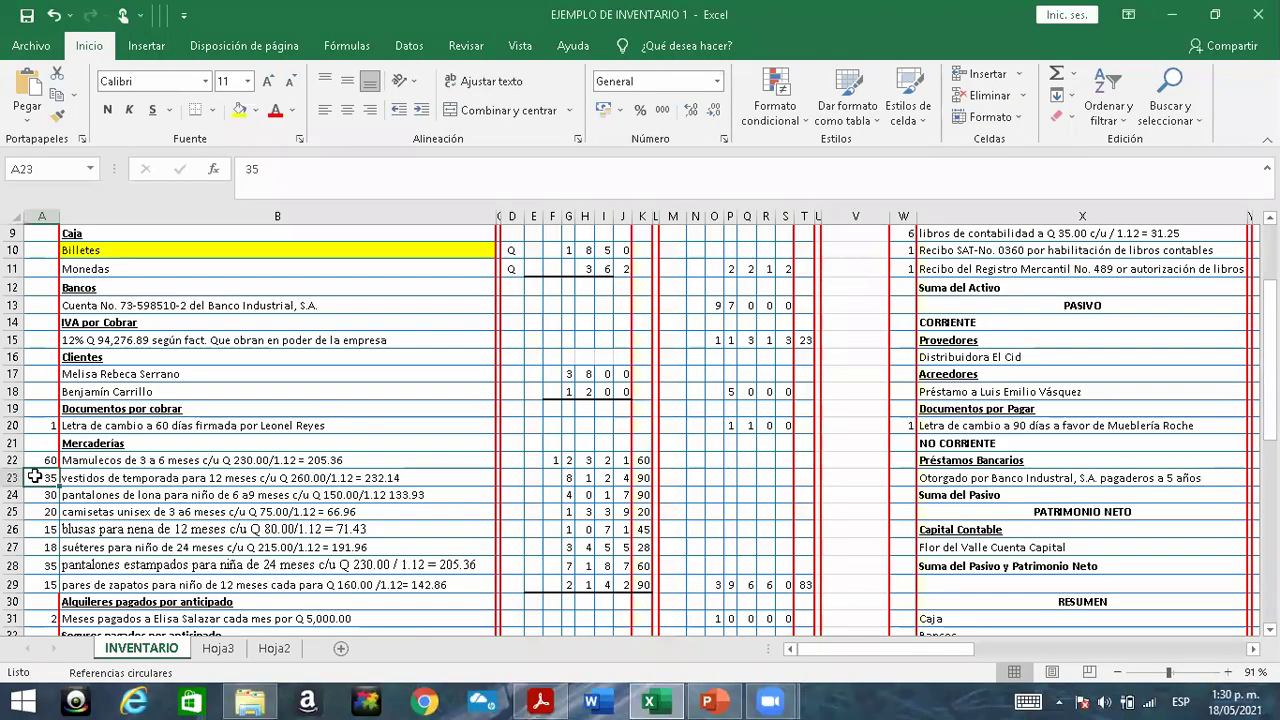
click(132, 472)
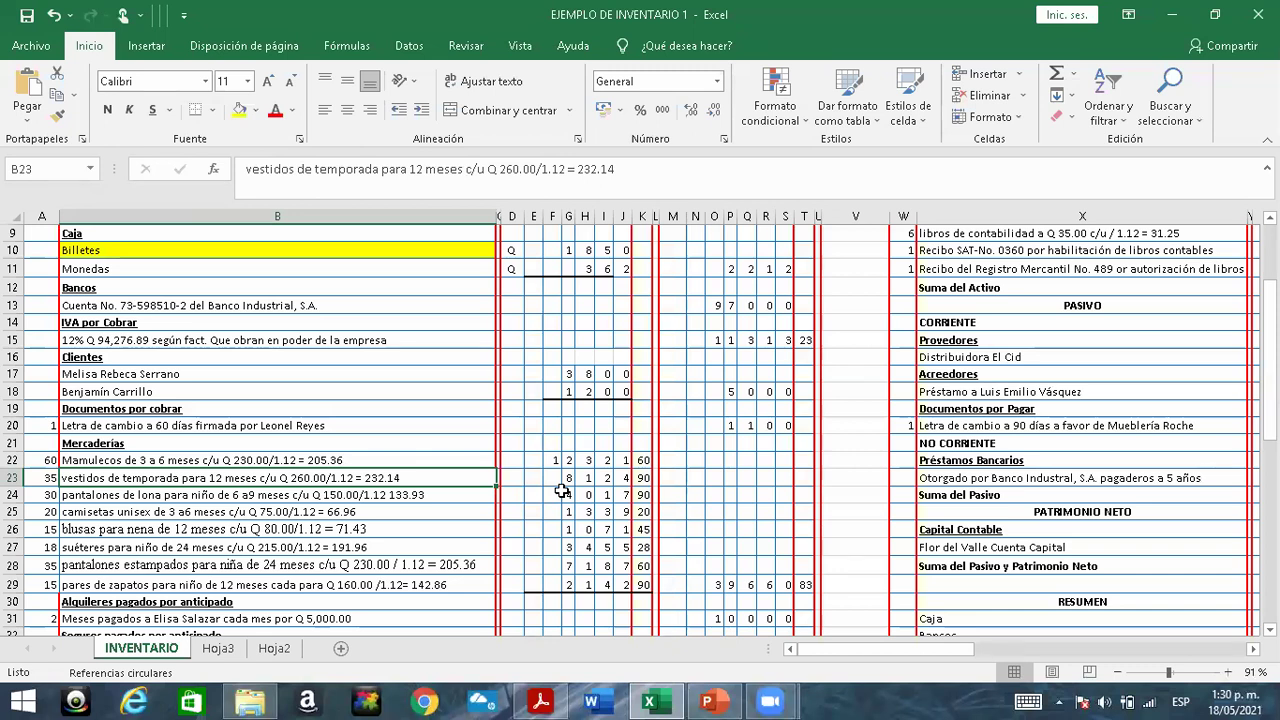
Examine the "Seguros pagados por anticipado" heading in the inventory, then select the "Servicios pagados por anticipado" line in the PDF guide.
scroll(563, 491, down, 3)
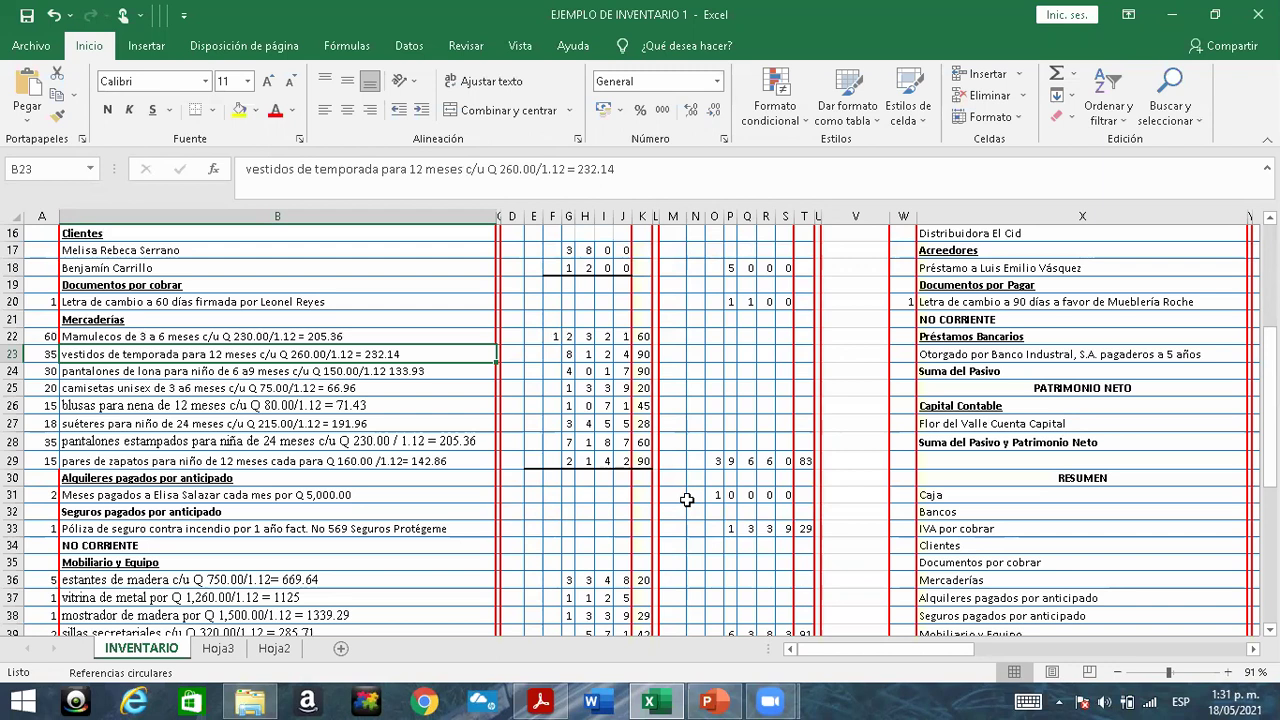
scroll(687, 499, down, 2)
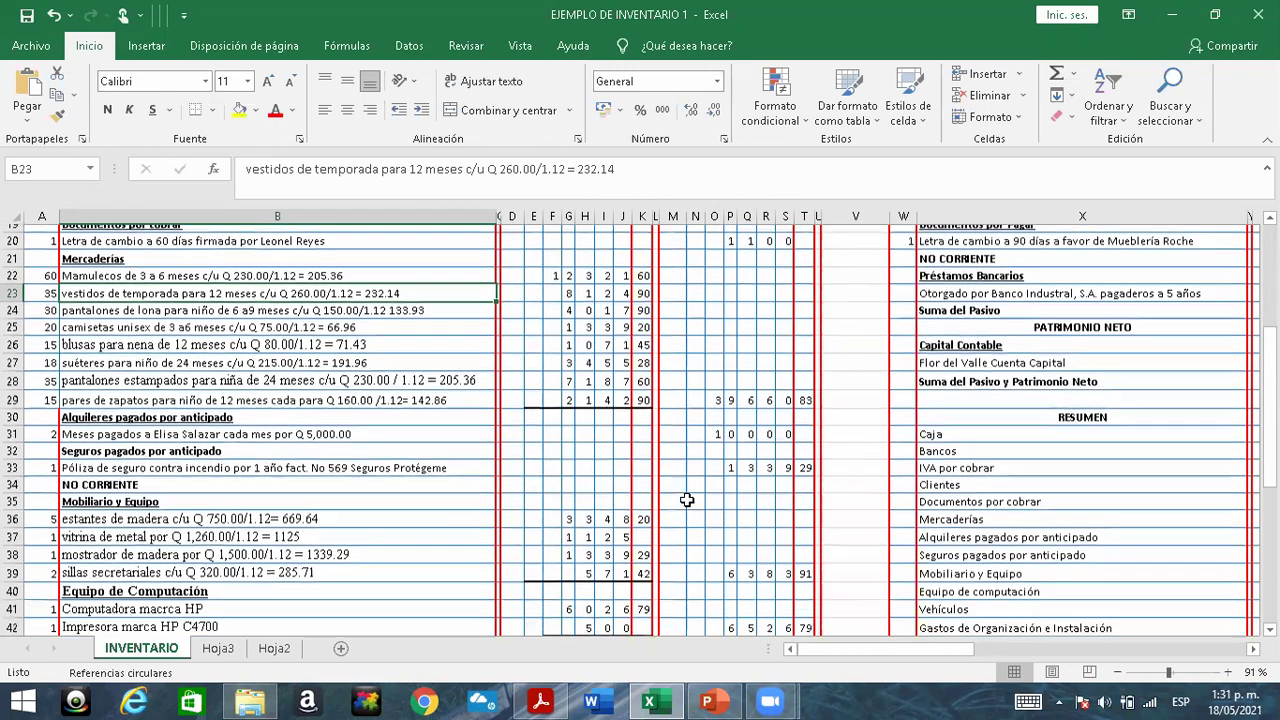
click(132, 441)
click(545, 700)
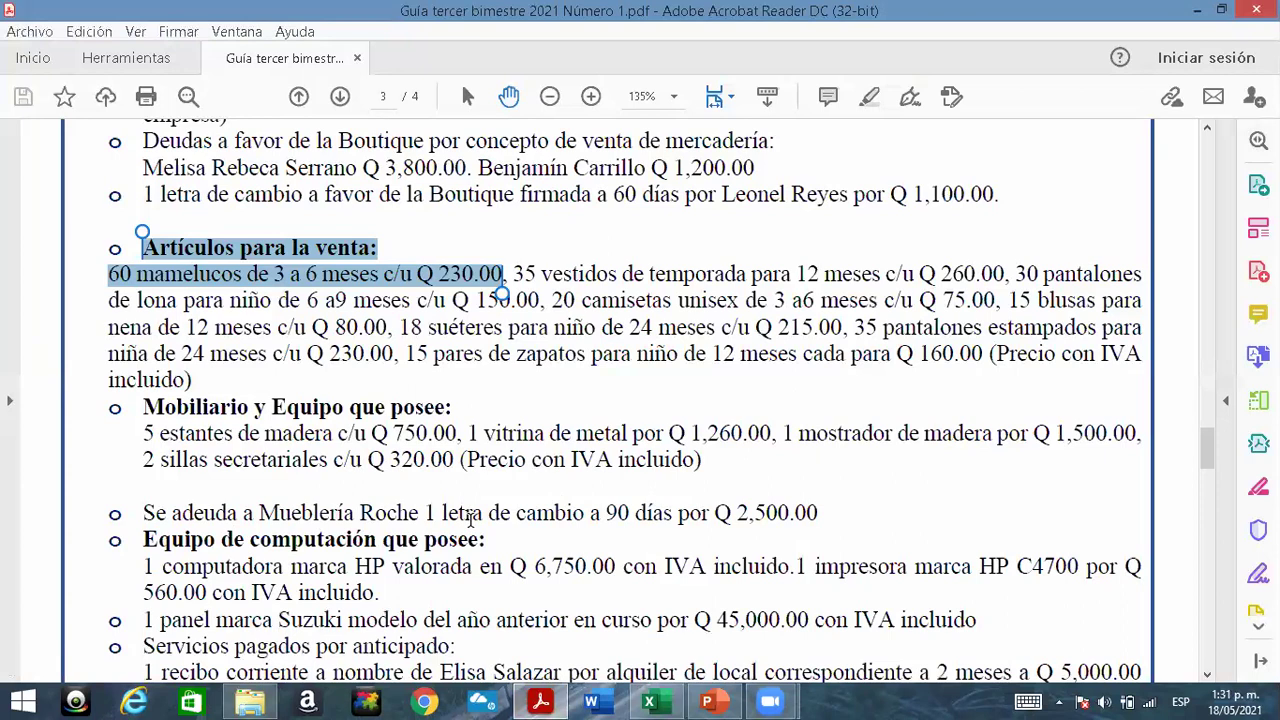
scroll(469, 517, down, 6)
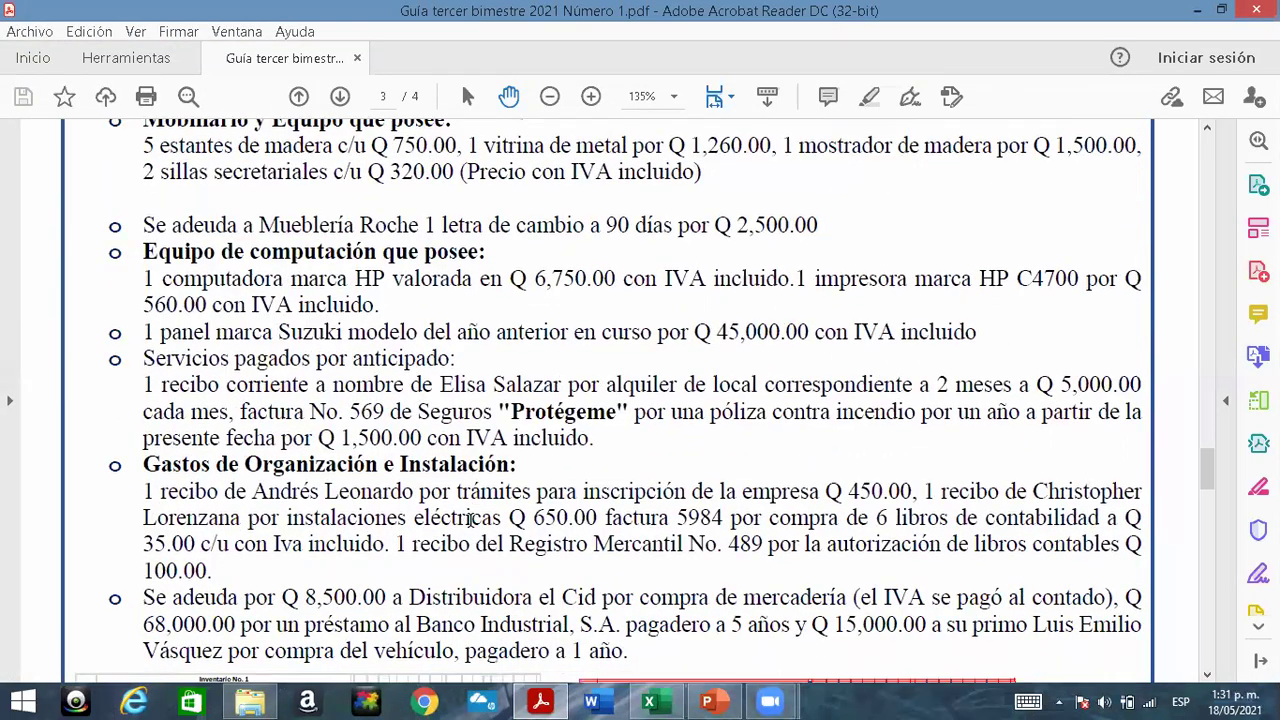
drag(145, 358, 460, 372)
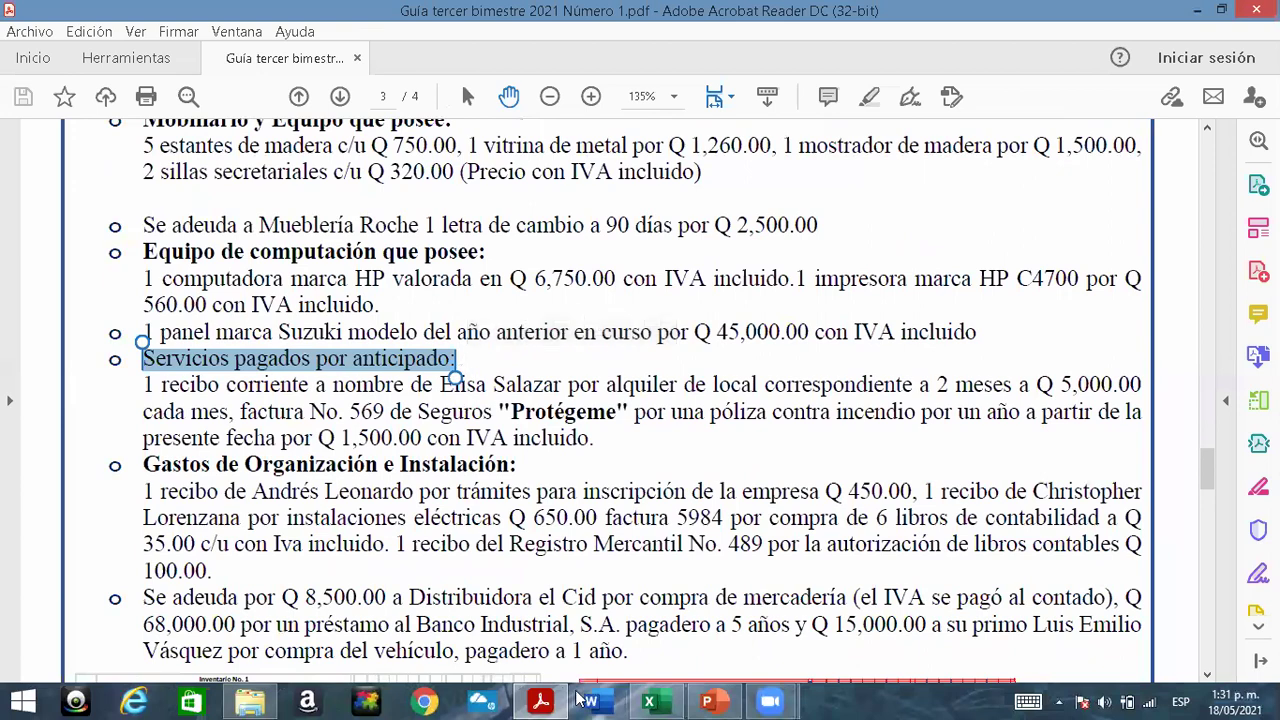
Return to the Excel inventory and examine the "Alquileres pagados por anticipado" heading and the number of months in row 31.
click(652, 700)
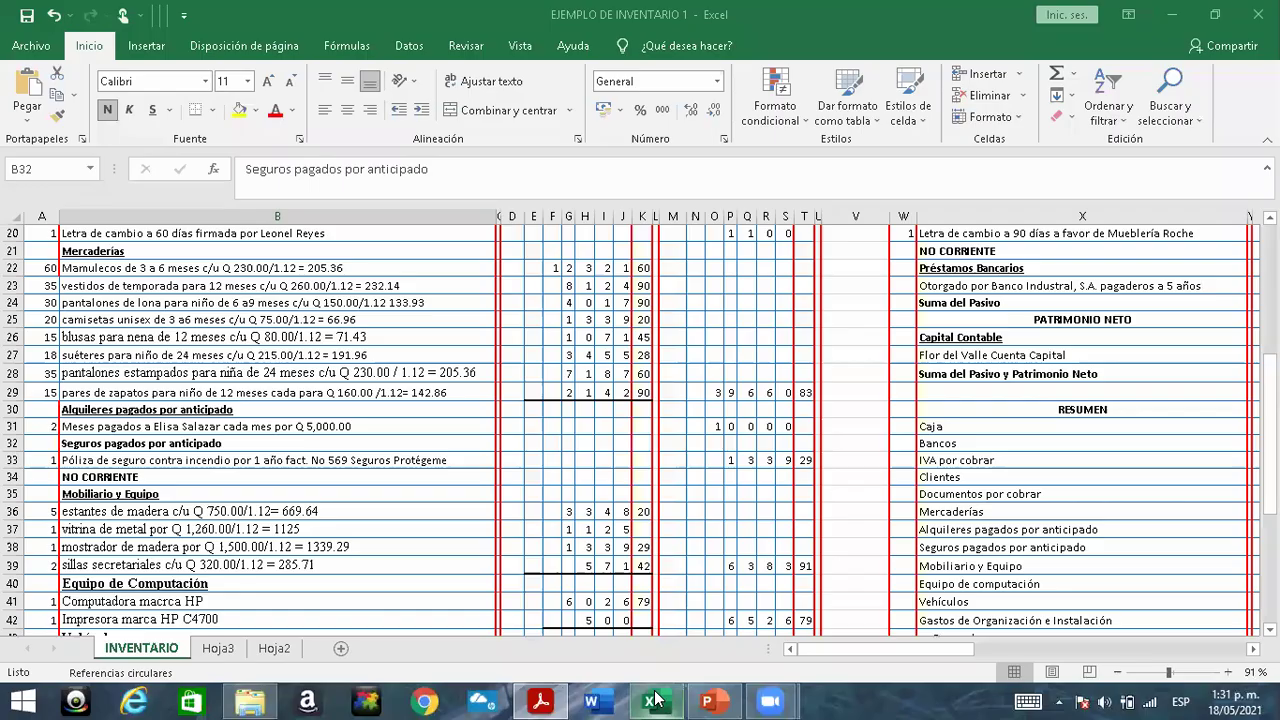
click(88, 408)
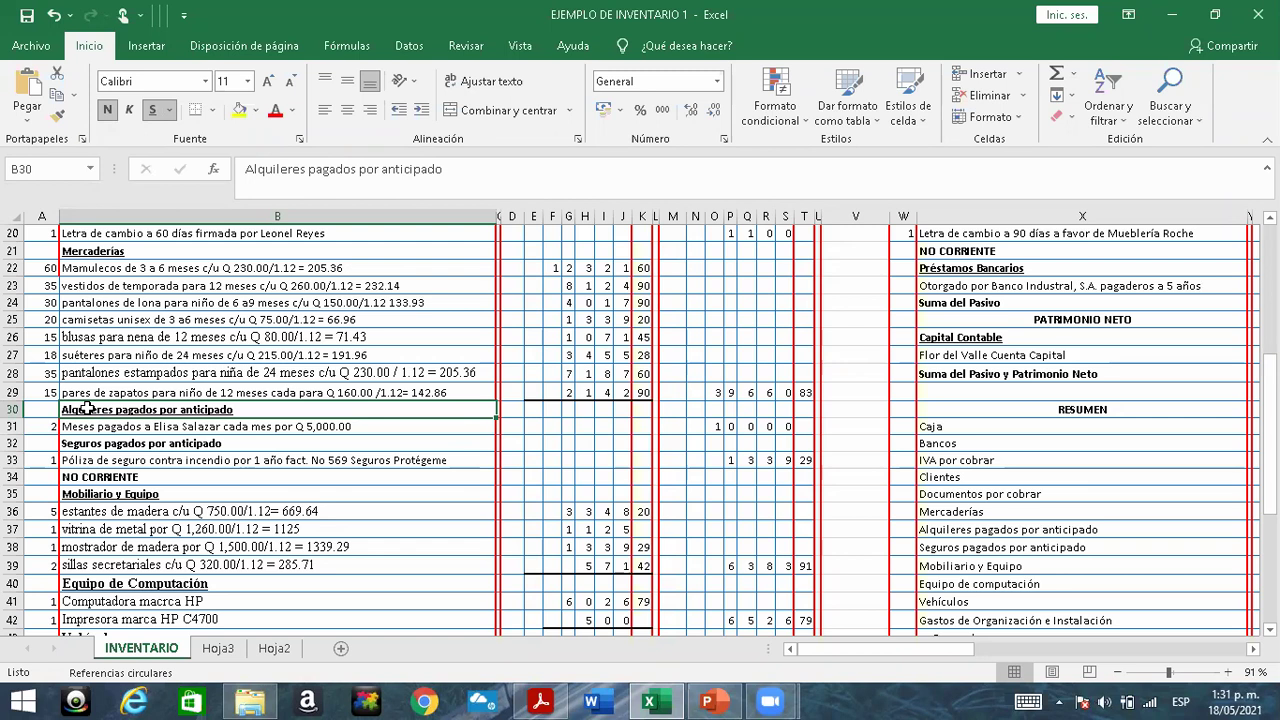
click(45, 427)
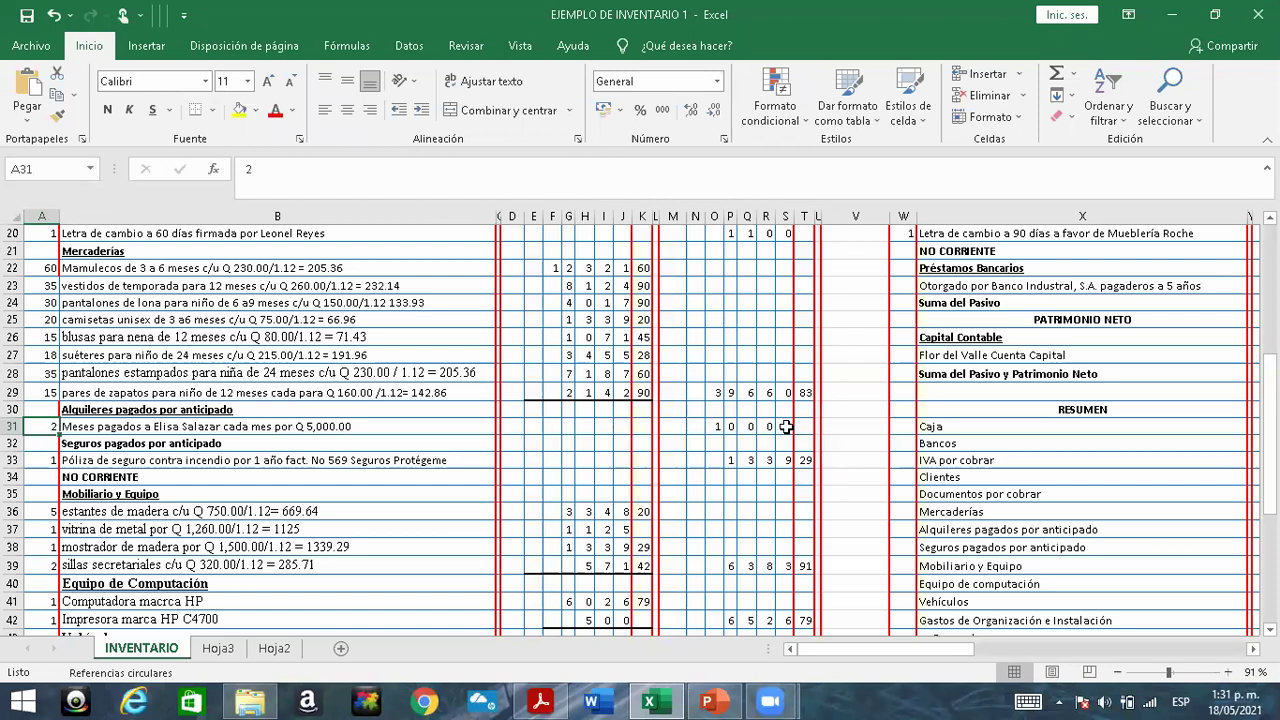
Consult the explanatory images beyond the inventory grid for the total IVA formula and the note on invoices and receipts.
scroll(786, 426, right, 8)
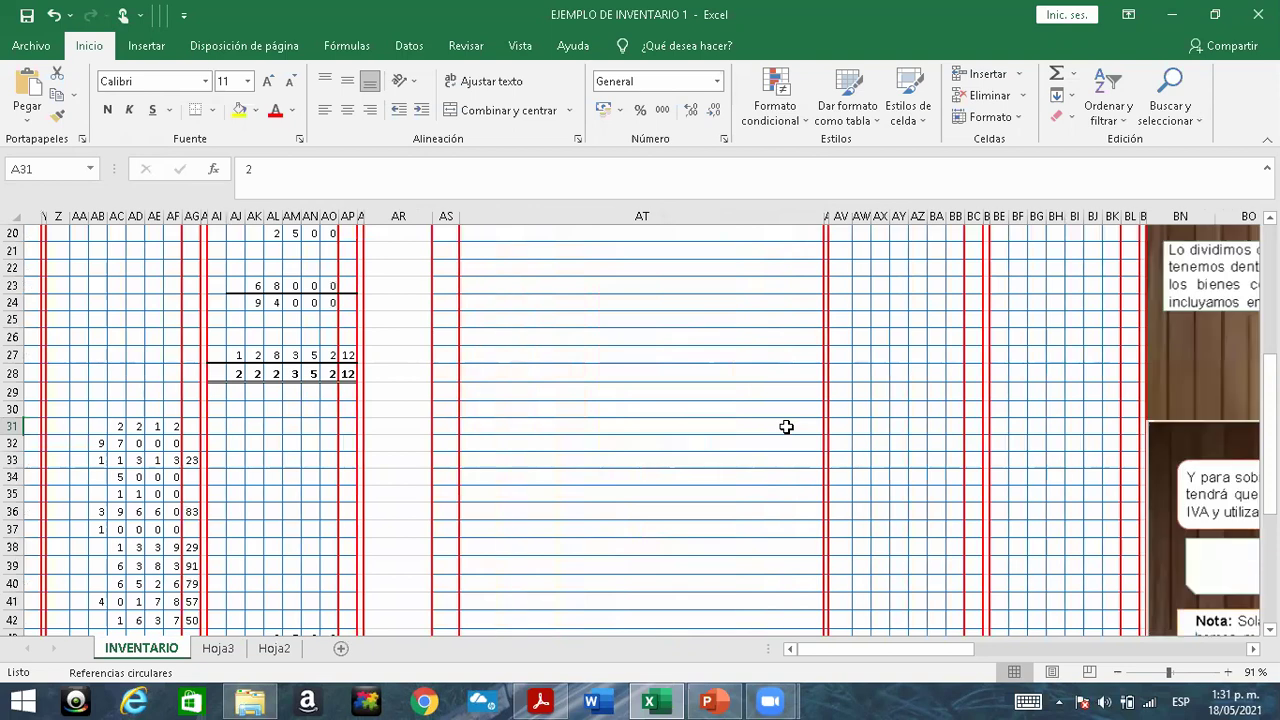
scroll(786, 426, down, 3)
scroll(786, 426, right, 10)
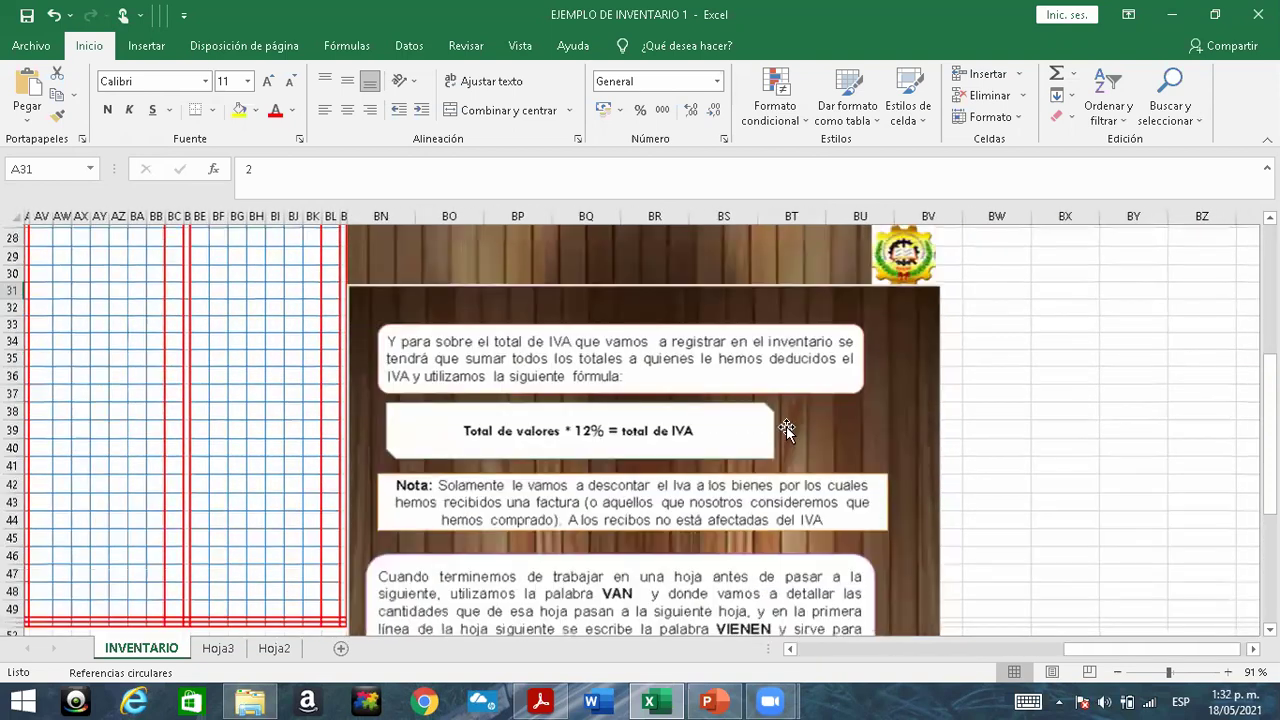
Review the explanatory images on dividing a good's value by 1.12, the total IVA formula and the VAN/VIENEN note.
scroll(786, 428, down, 3)
scroll(786, 430, up, 8)
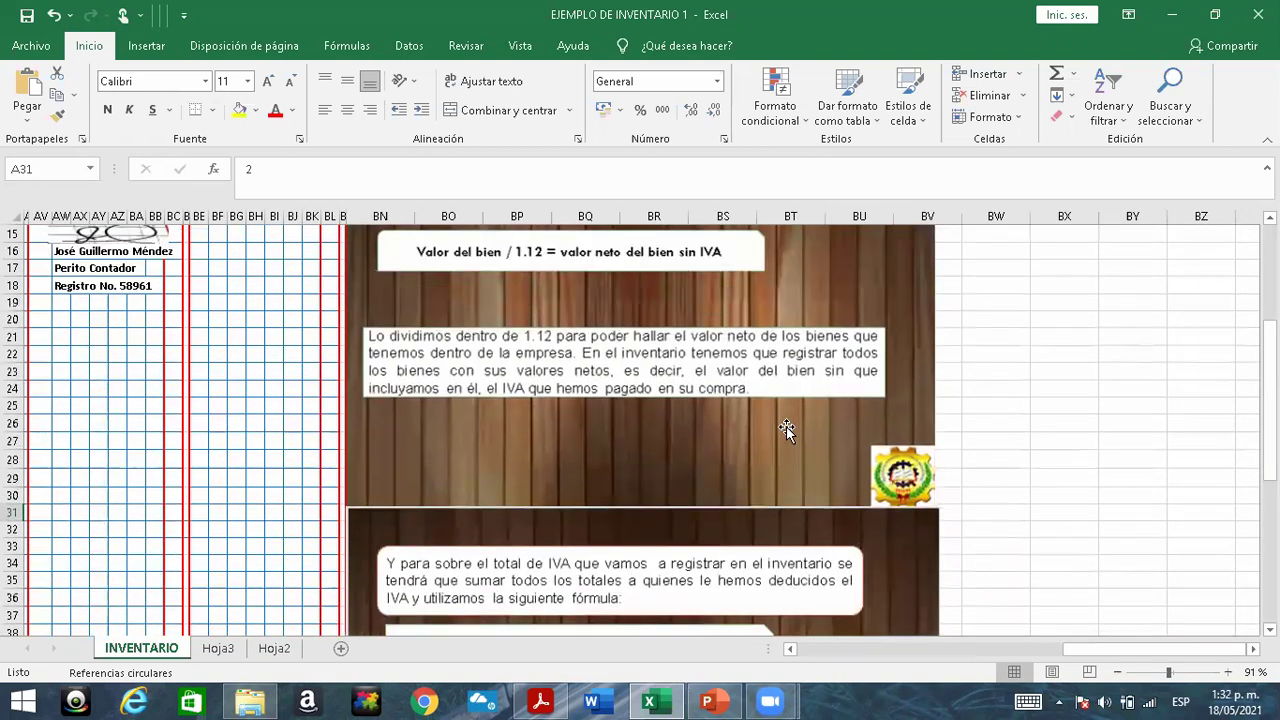
scroll(786, 430, up, 2)
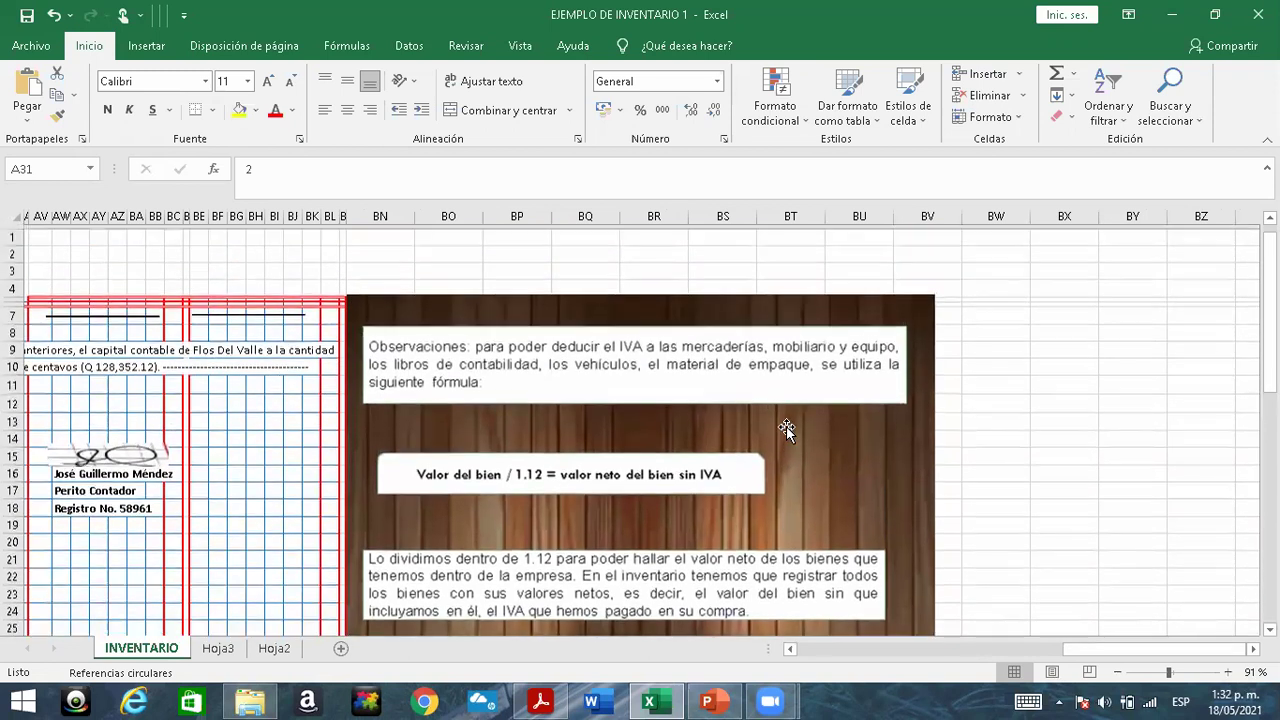
scroll(786, 430, down, 2)
scroll(786, 430, down, 1)
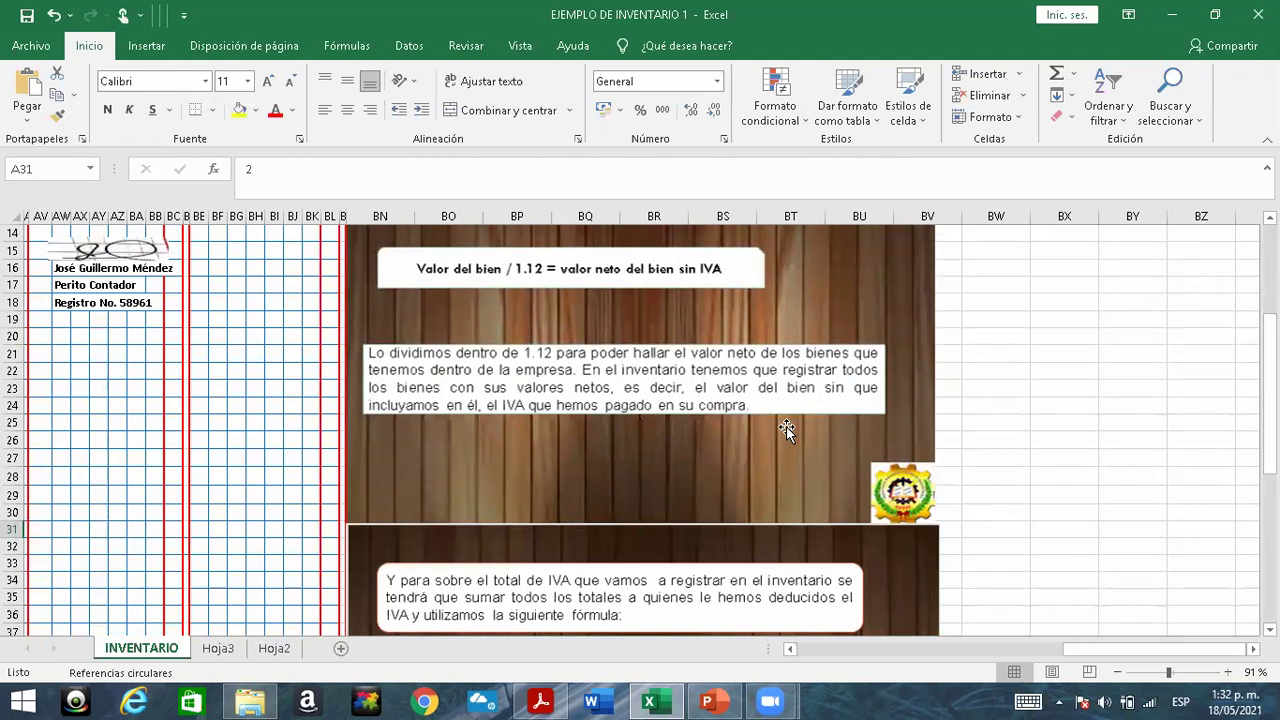
scroll(786, 430, down, 4)
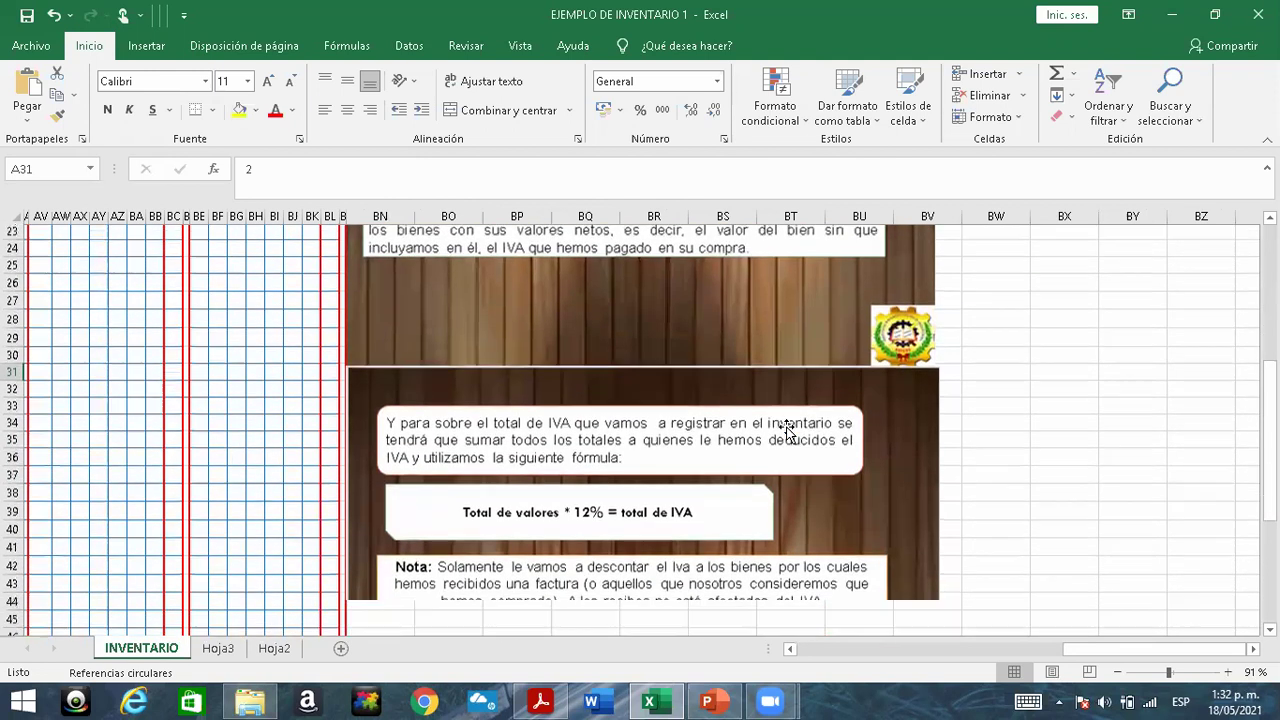
scroll(786, 430, down, 1)
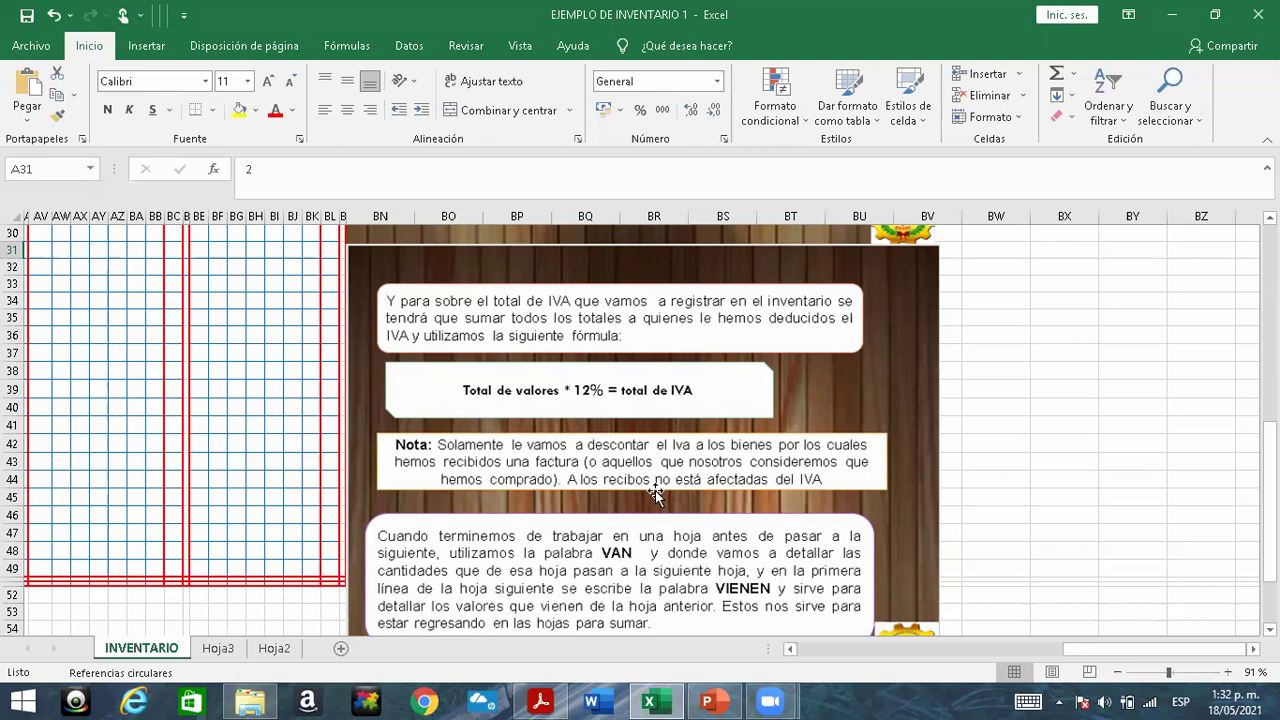
Return to the inventory grid and check the "Seguros pagados por anticipado" heading in row 32 against the PDF guide's prepaid services paragraph.
scroll(655, 492, left, 15)
scroll(655, 492, up, 2)
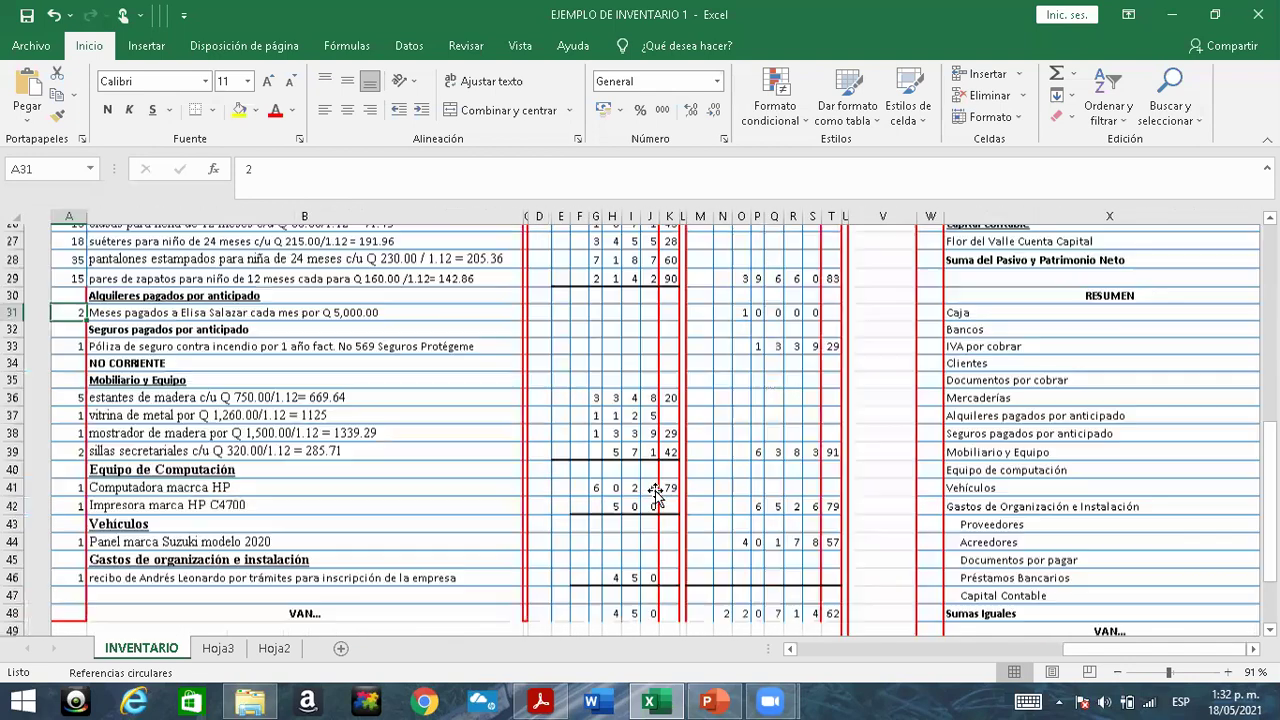
scroll(655, 492, up, 3)
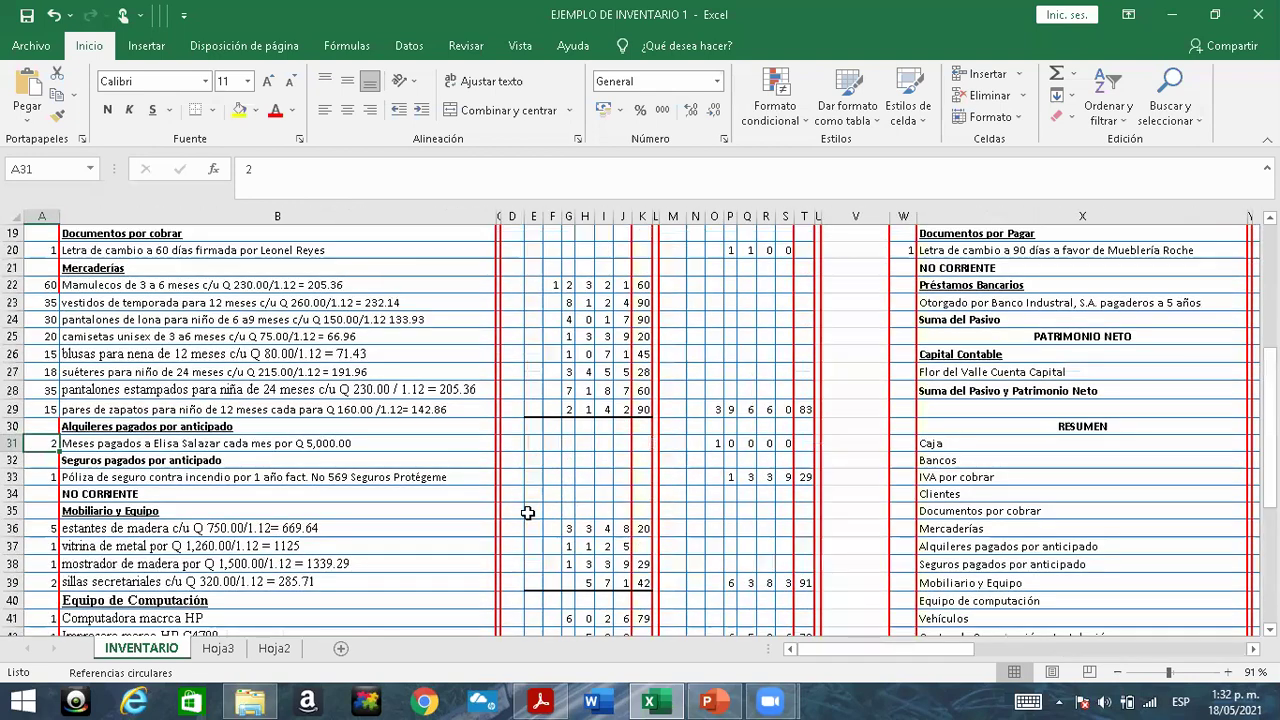
click(128, 462)
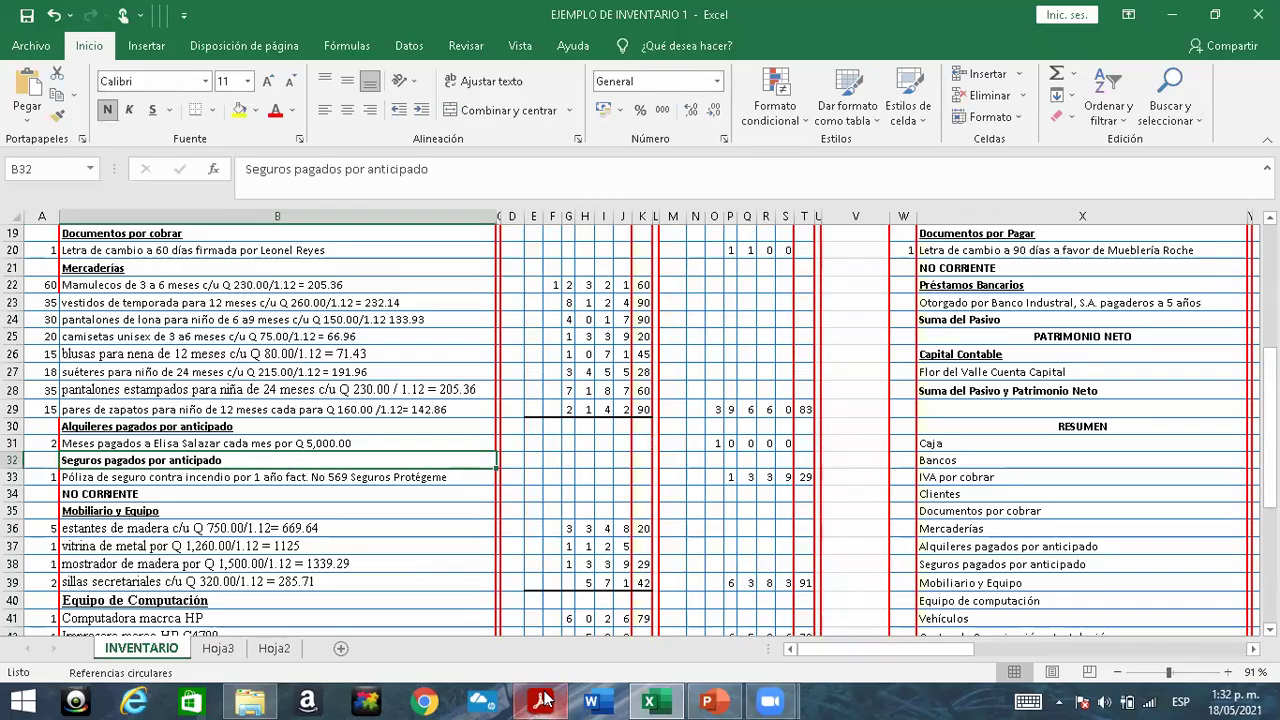
click(543, 700)
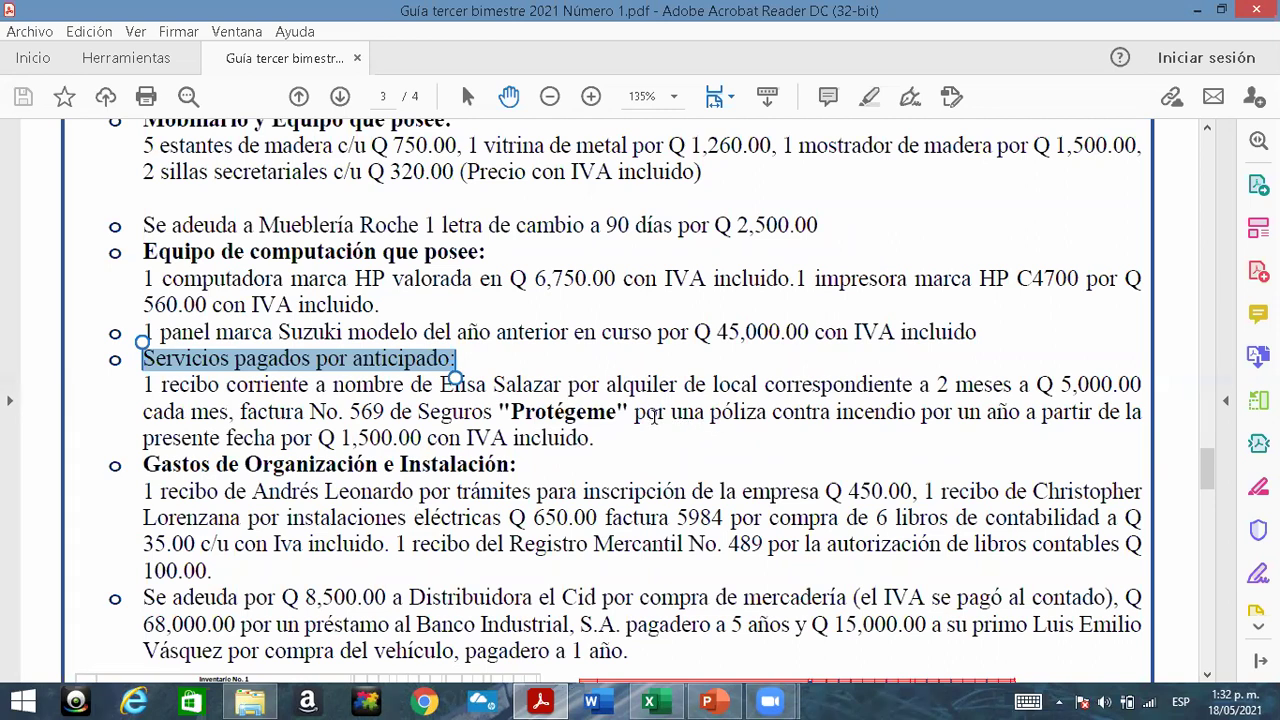
click(648, 700)
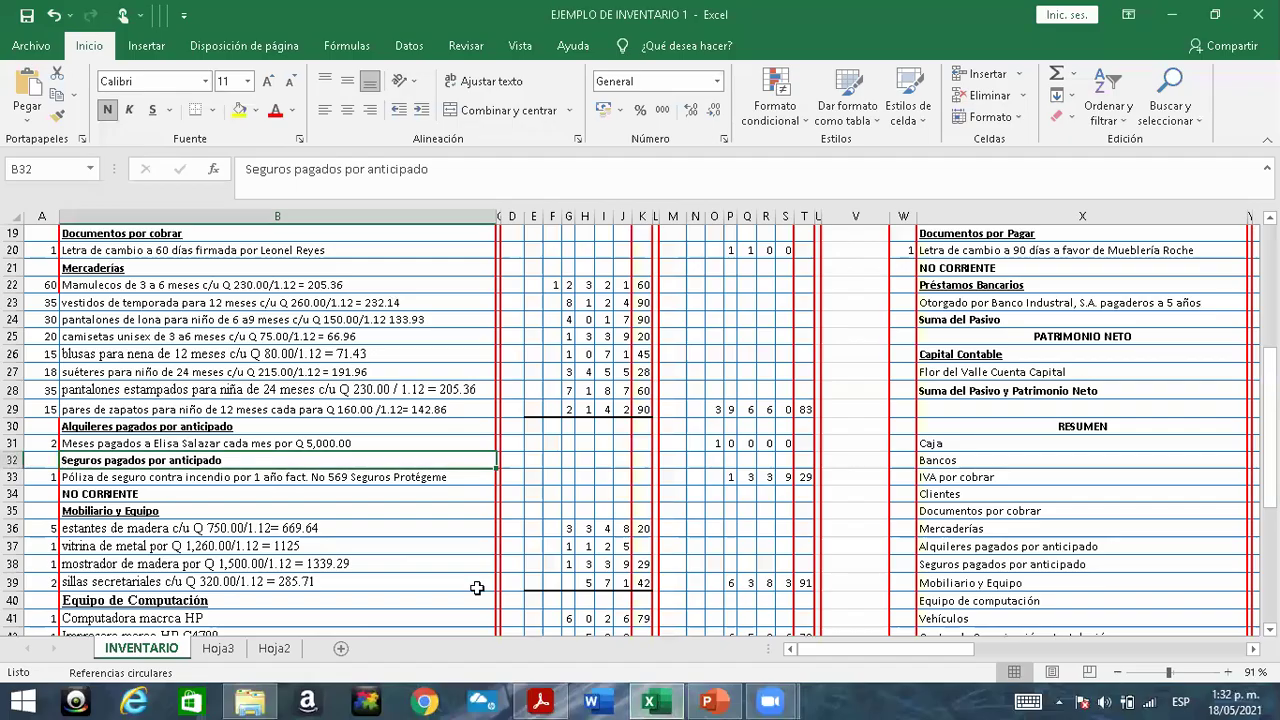
Examine the insurance policy quantity in row 33, then select "con IVA incluido" after the policy's price in the PDF guide.
click(56, 477)
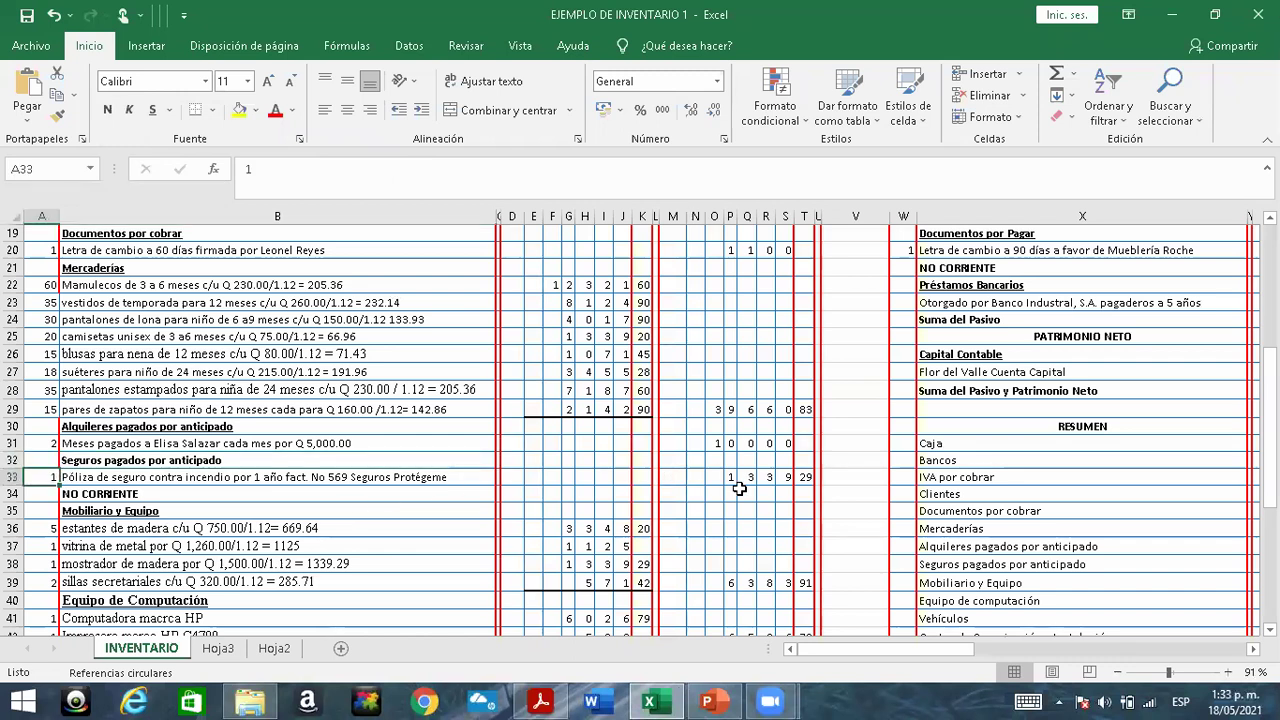
click(541, 701)
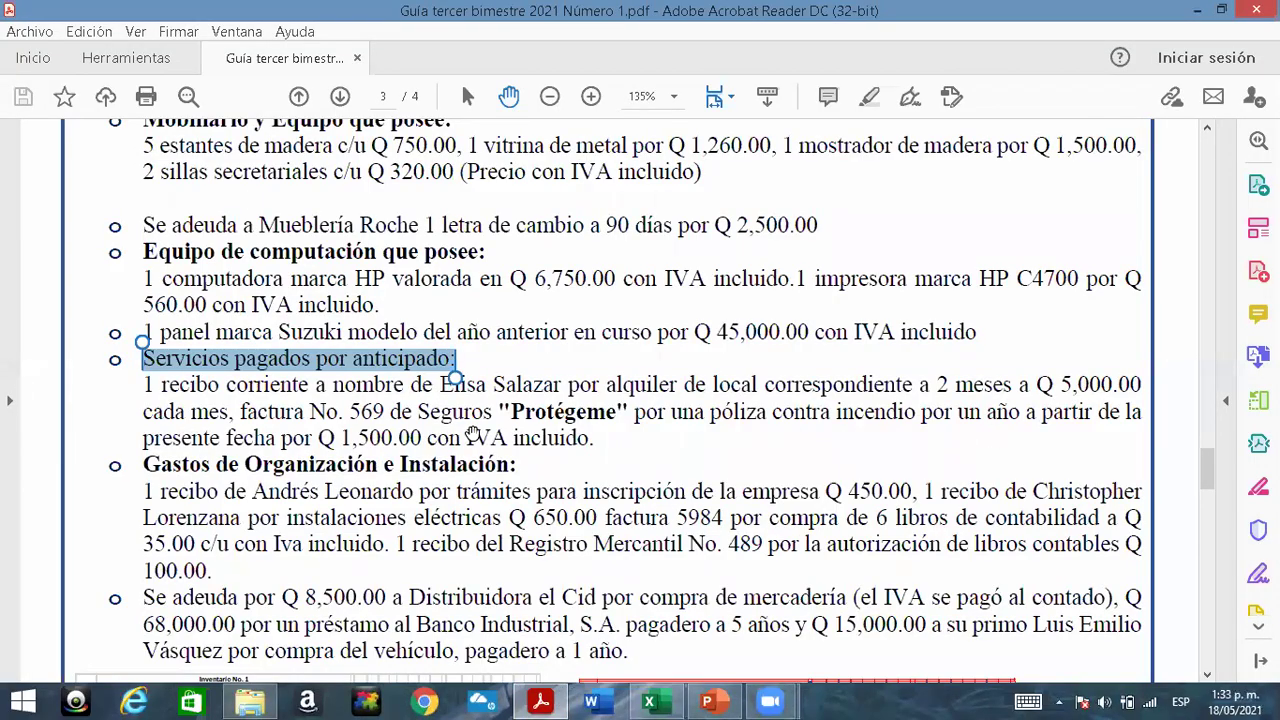
drag(425, 438, 596, 441)
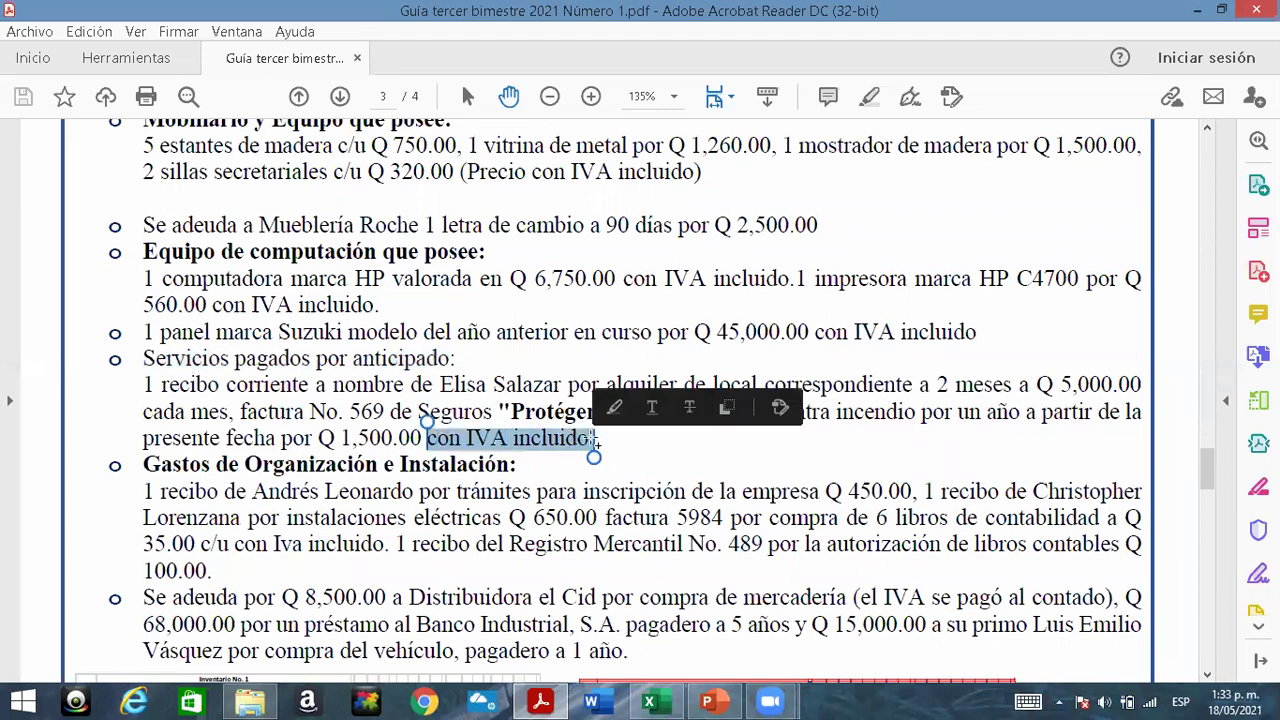
Return to the Excel inventory and fill the insurance policy's amount cells N33:T33 with yellow.
click(650, 700)
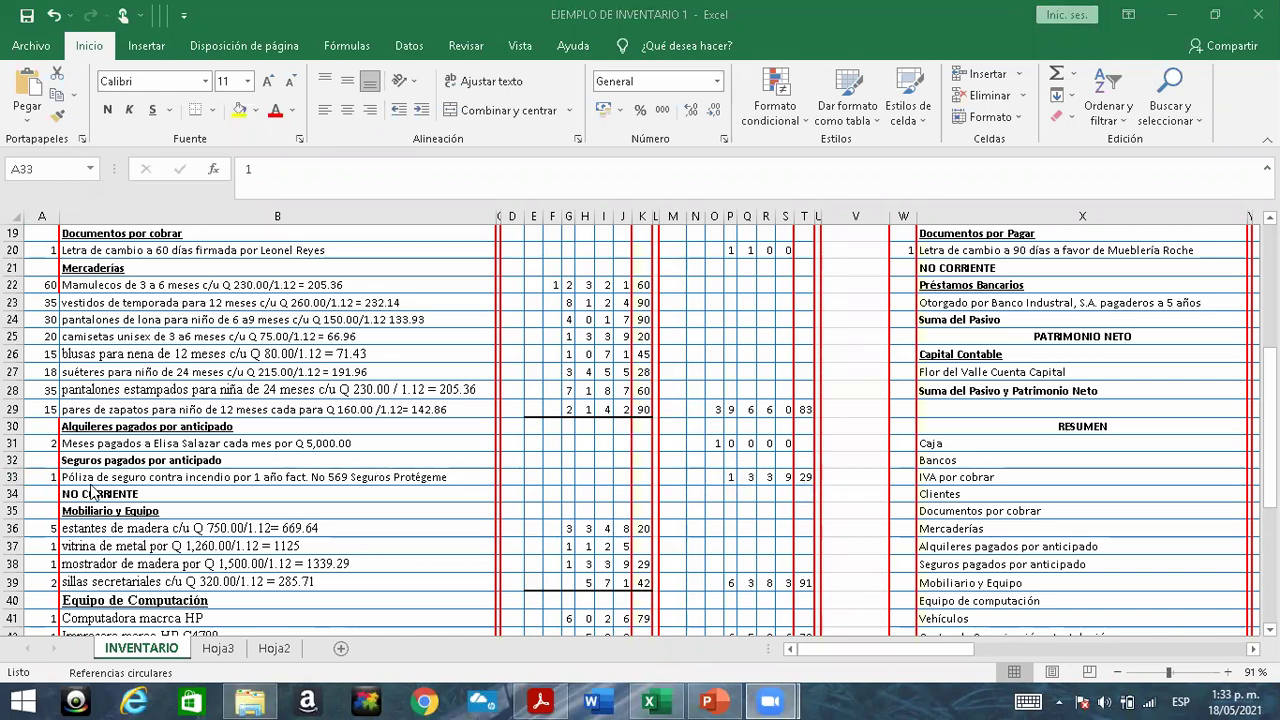
click(36, 480)
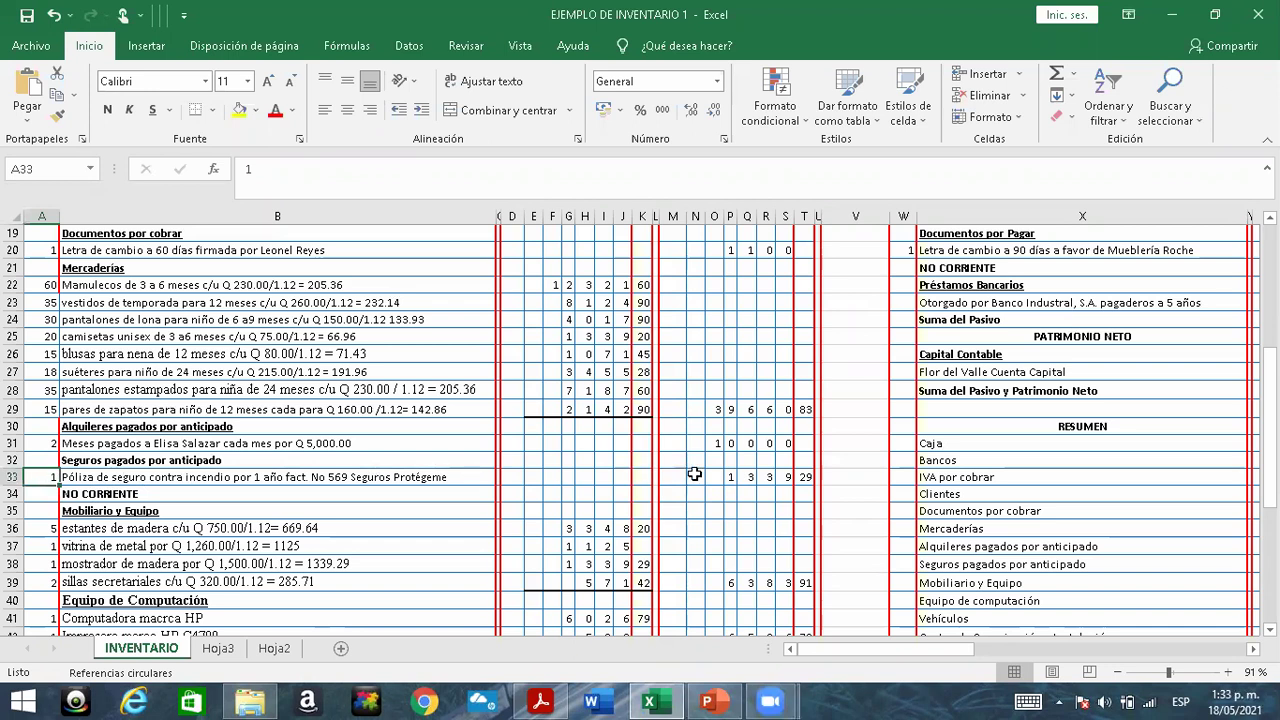
drag(694, 476, 810, 478)
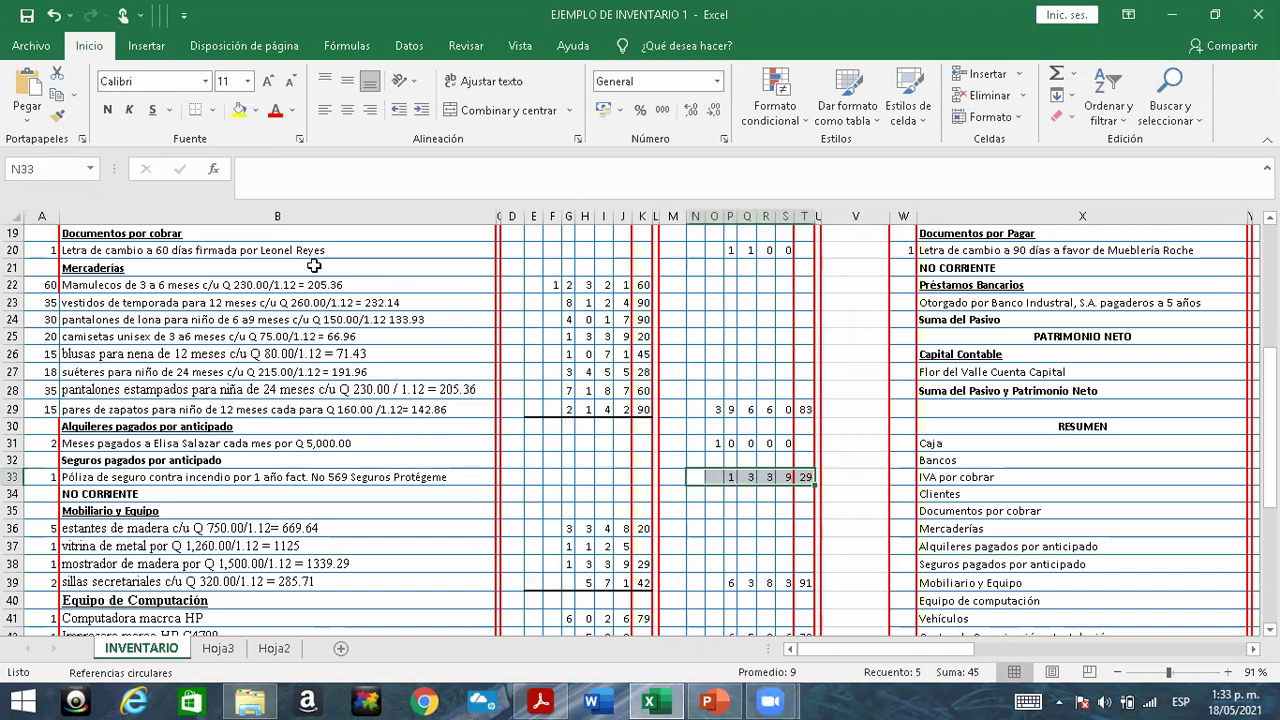
click(238, 109)
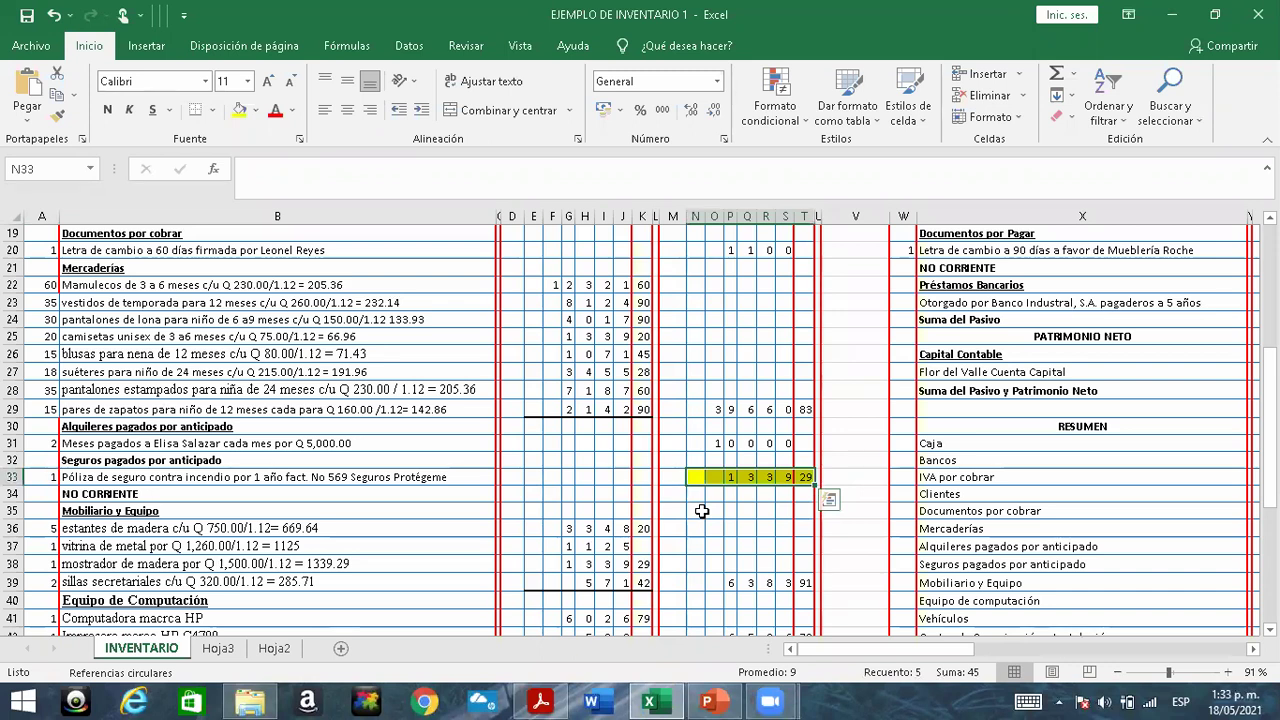
Select the "Mobiliario y Equipo que posee" heading in the PDF guide and compare its items with inventory rows 35 to 39.
scroll(702, 511, down, 2)
scroll(702, 511, down, 2)
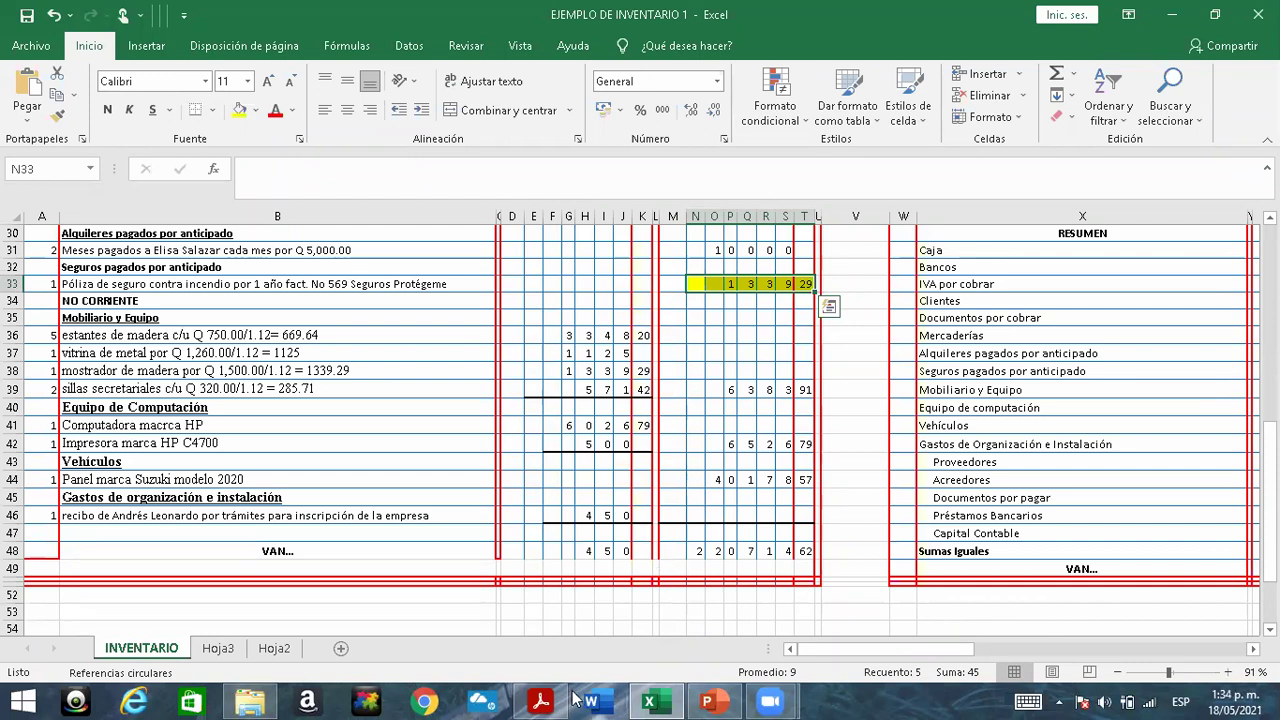
click(542, 700)
scroll(150, 530, up, 6)
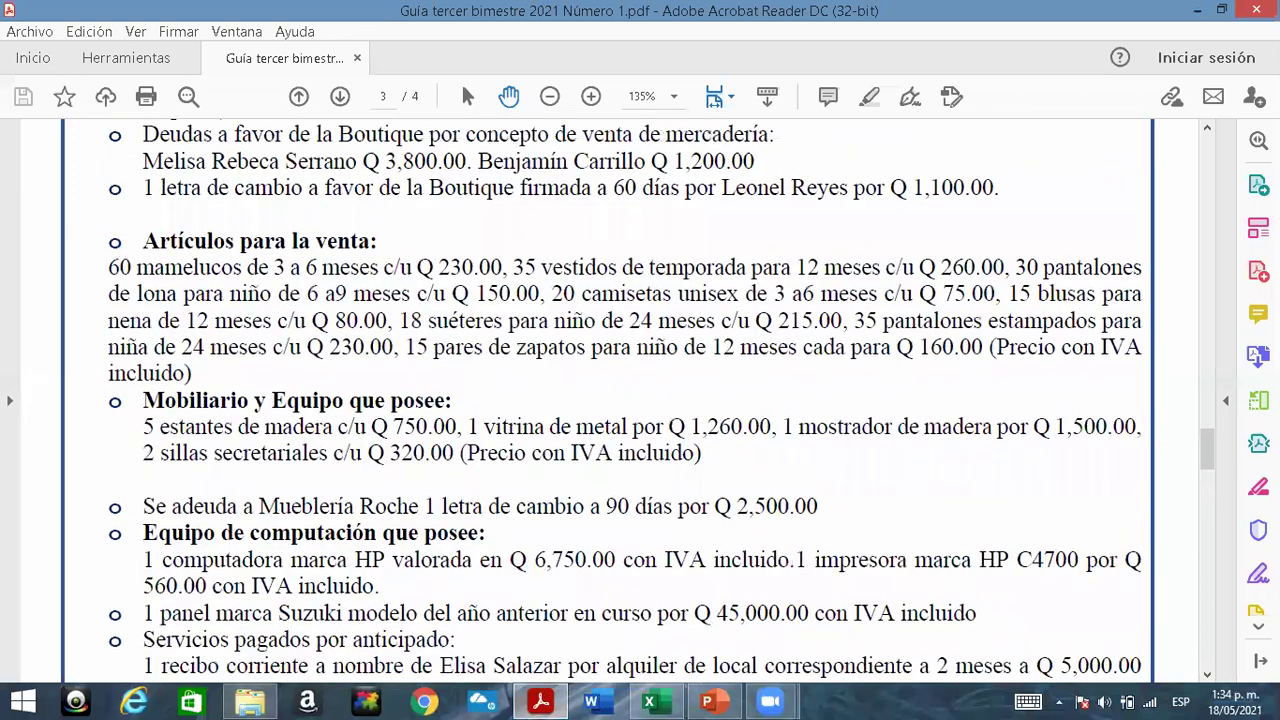
drag(142, 422, 453, 432)
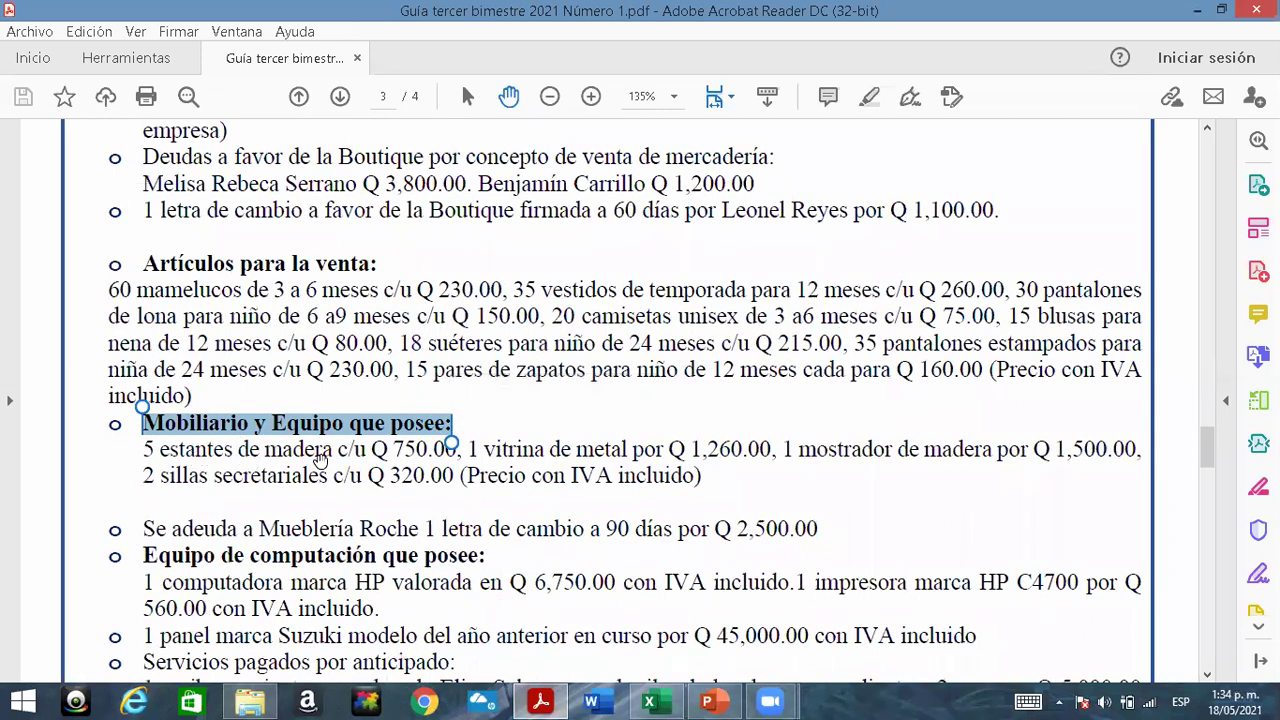
click(540, 700)
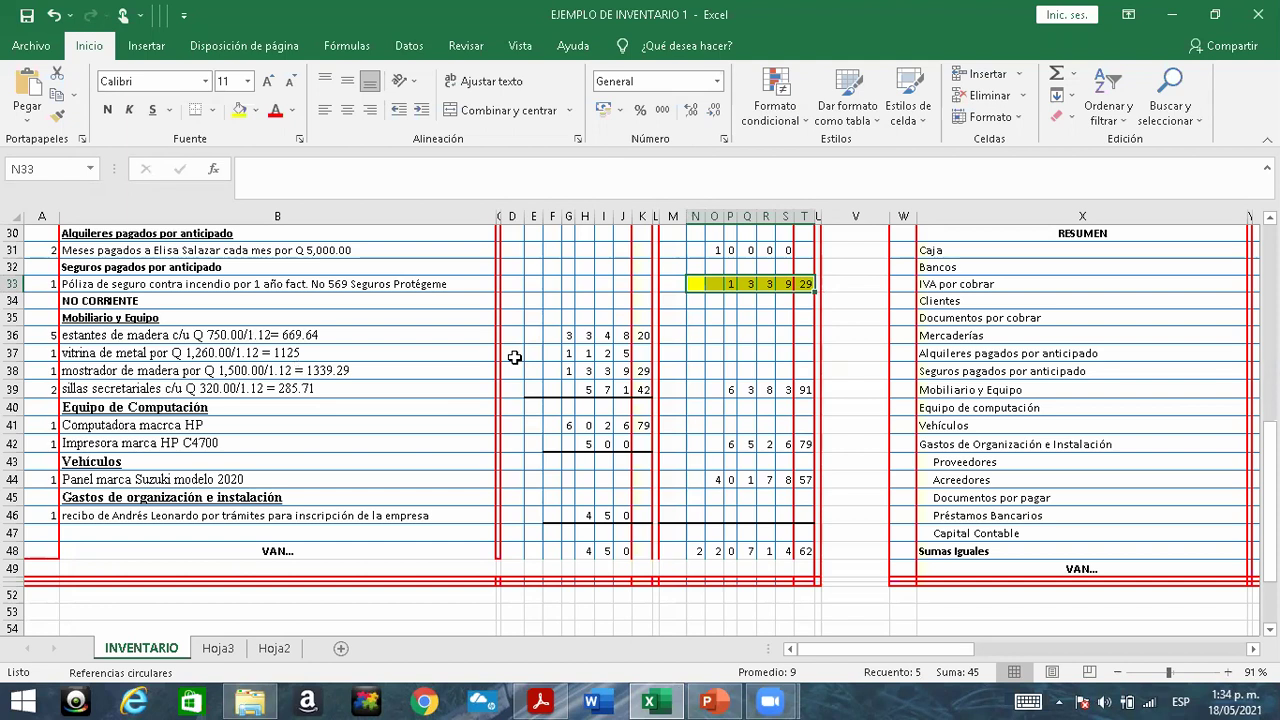
Match the "Equipo de Computación" heading in row 40 with the "Equipo de computación que posee" heading selected in the PDF guide.
click(80, 410)
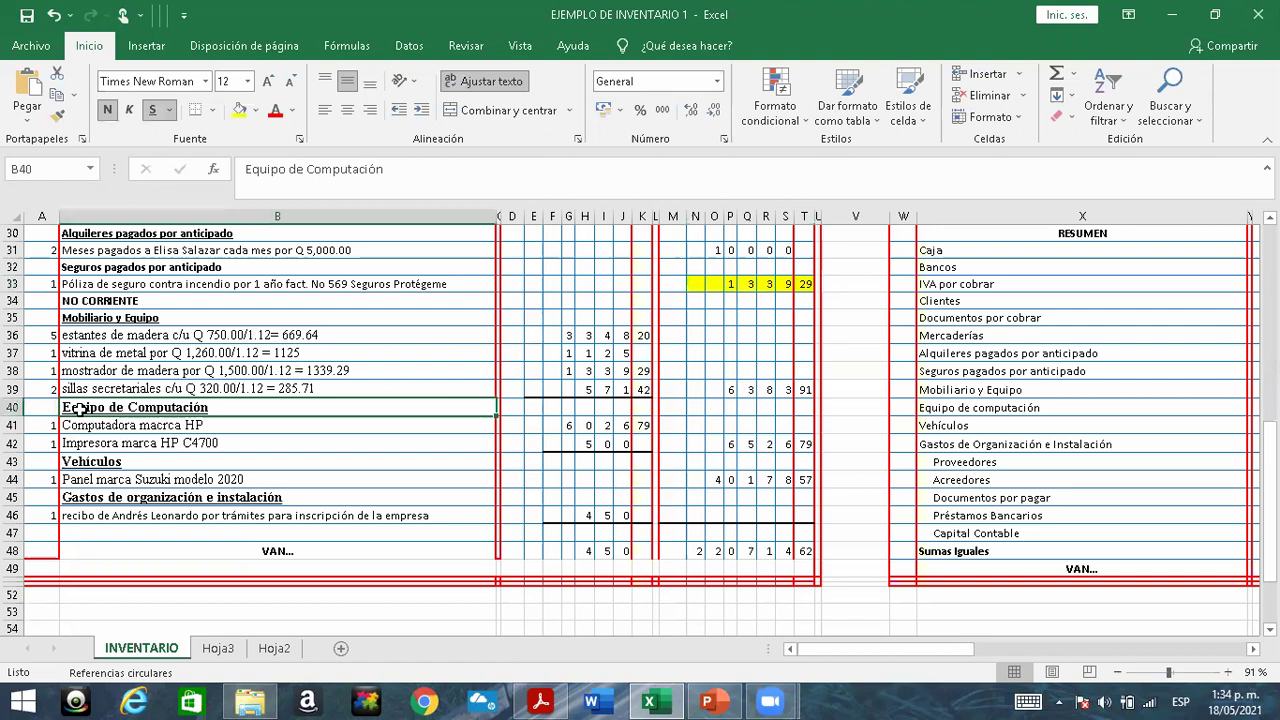
click(540, 702)
scroll(141, 346, down, 4)
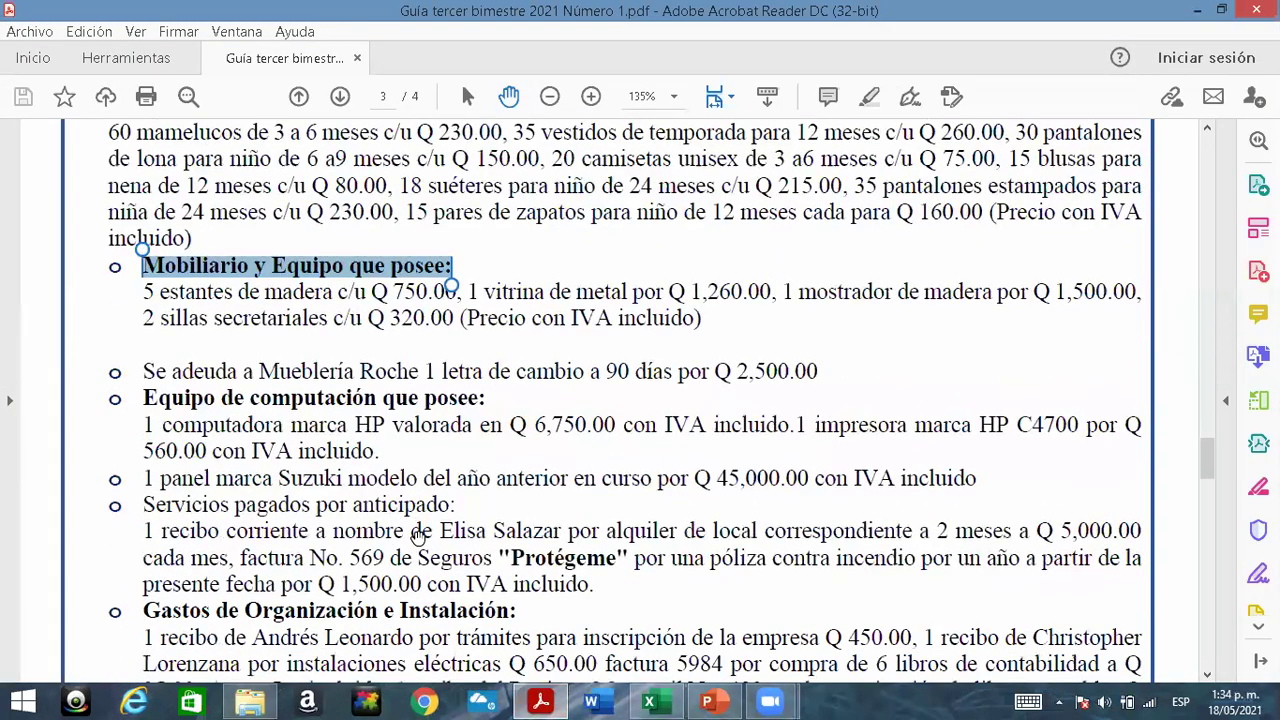
drag(141, 346, 490, 352)
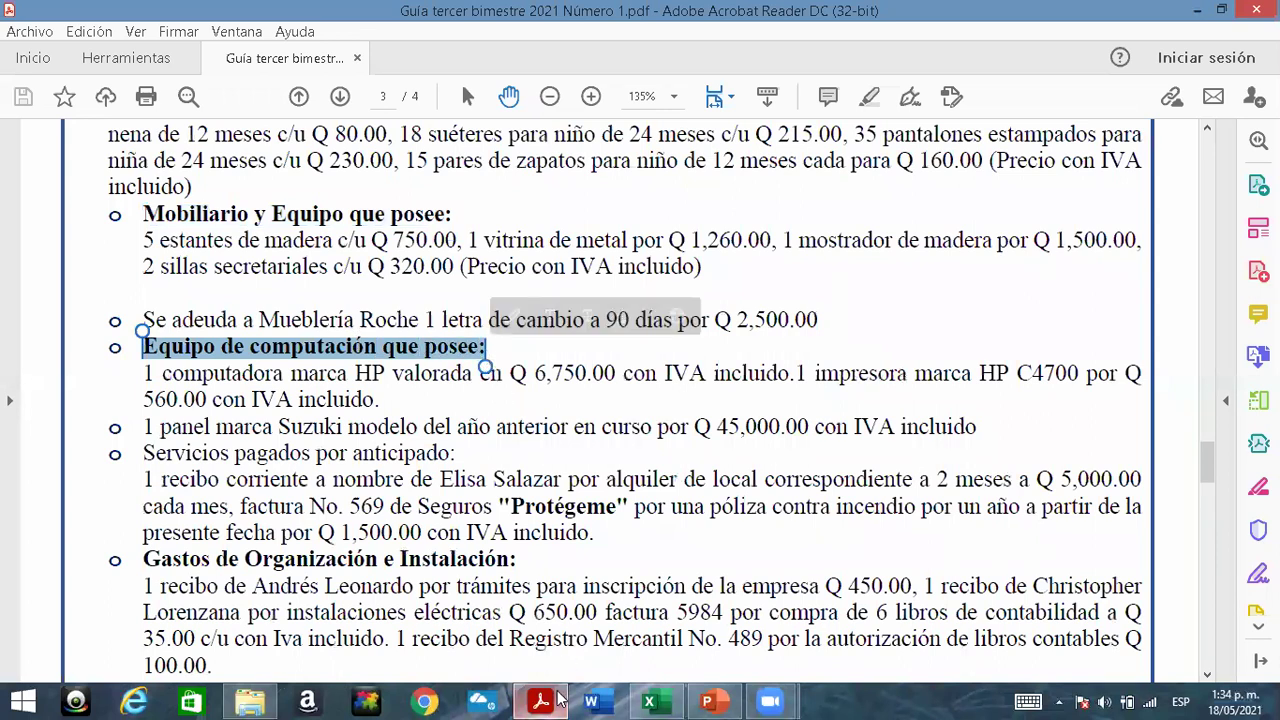
click(545, 702)
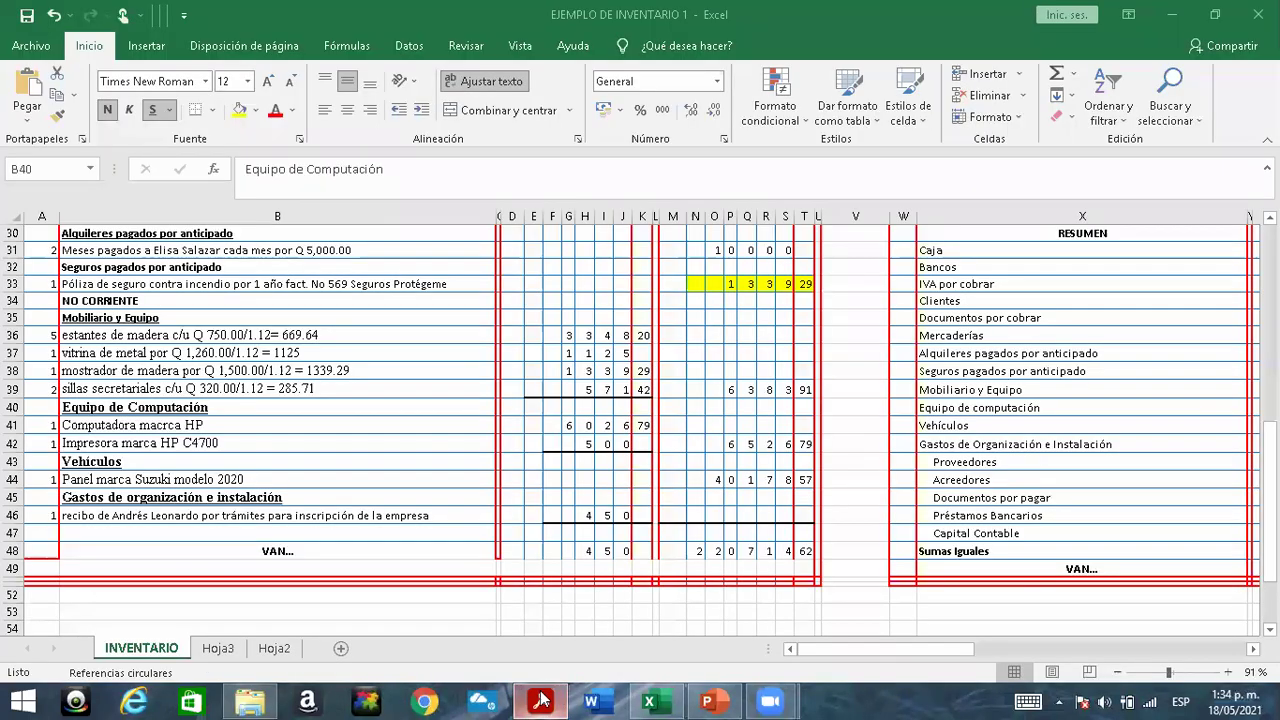
Examine the inventory entries for the HP computer, the HP C4700 printer and the Suzuki panel in rows 41, 42 and 44.
click(53, 425)
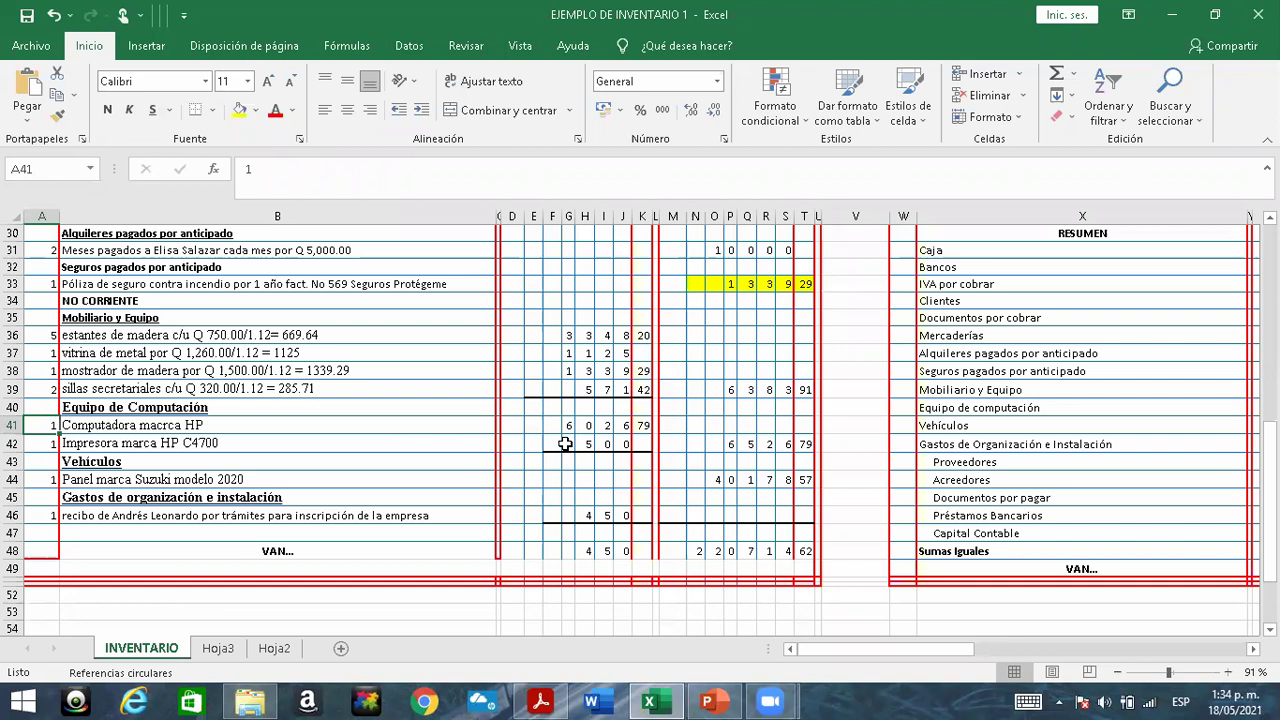
click(101, 447)
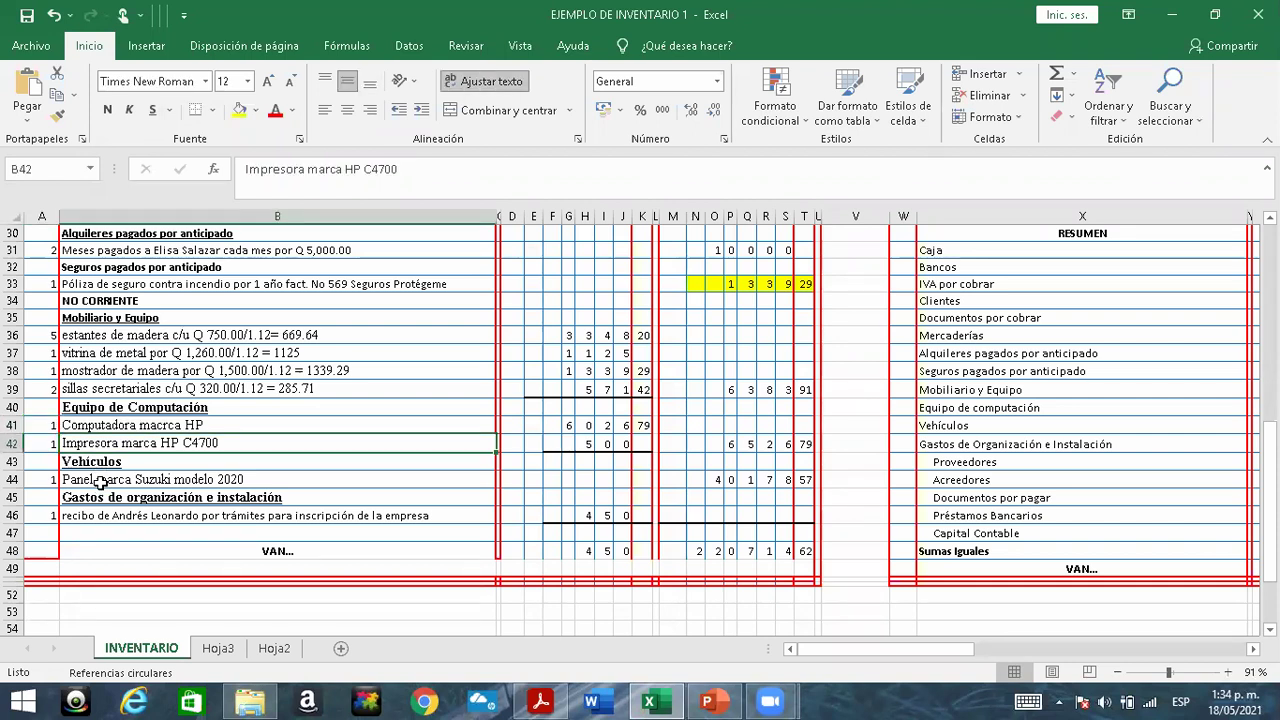
click(101, 482)
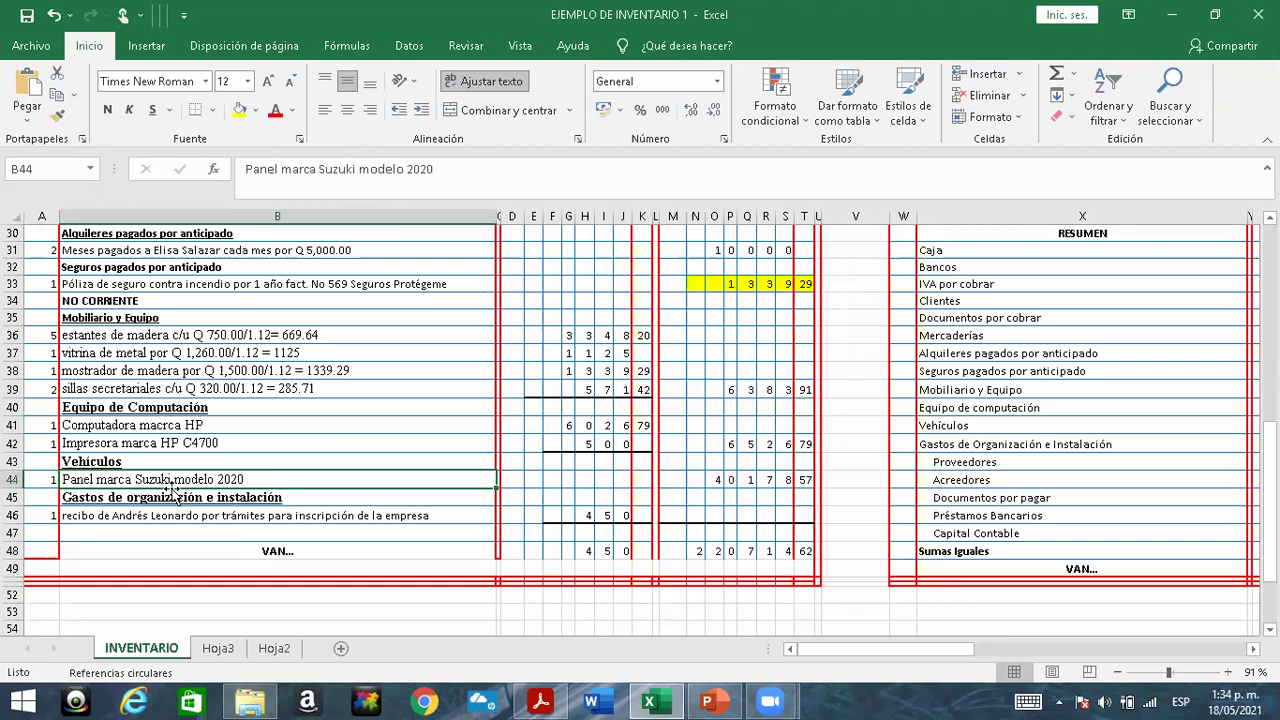
Select the company registration receipt under "Gastos de Organización e Instalación" in the PDF guide and compare it with inventory row 46.
click(540, 702)
scroll(367, 563, down, 3)
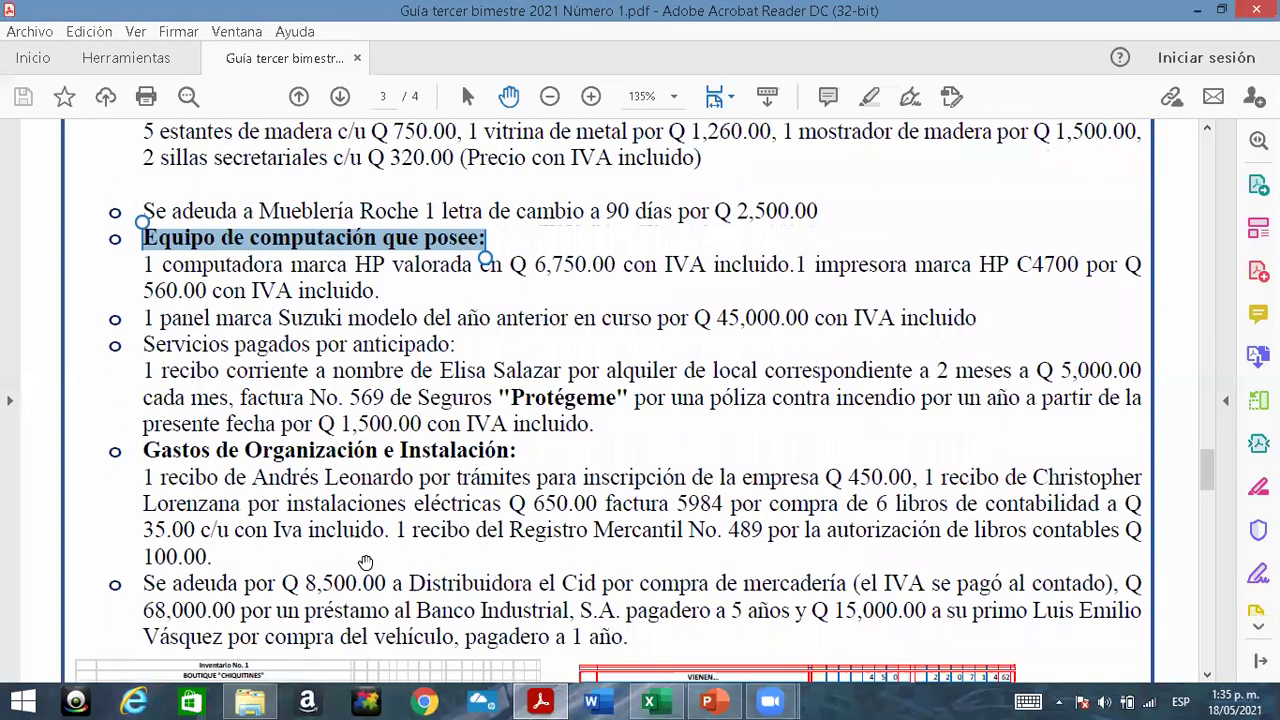
scroll(296, 515, down, 1)
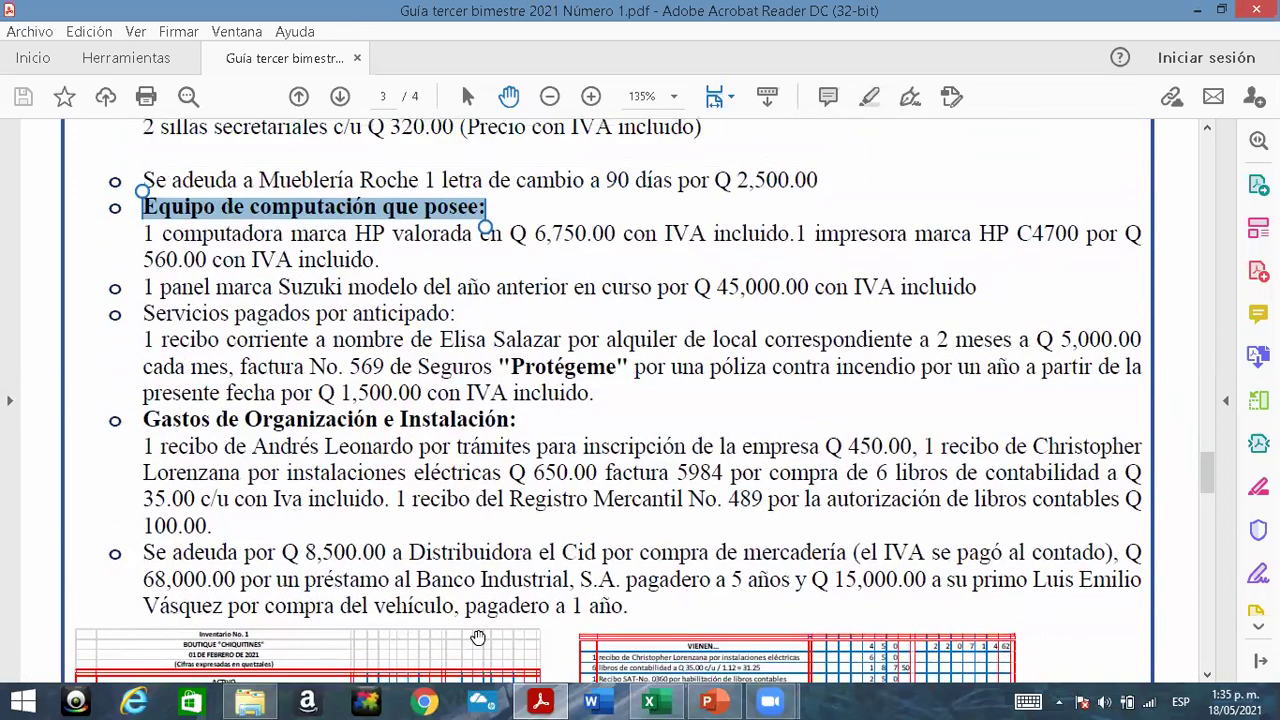
key(alt+Tab)
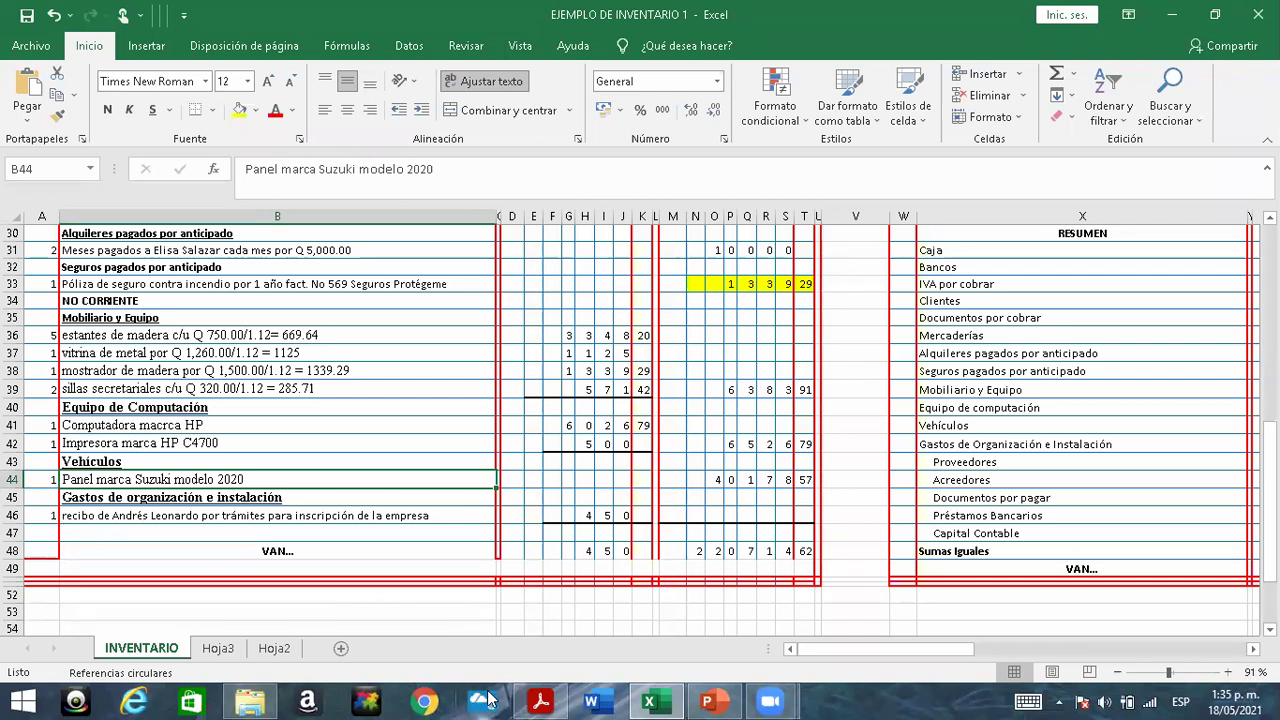
click(540, 700)
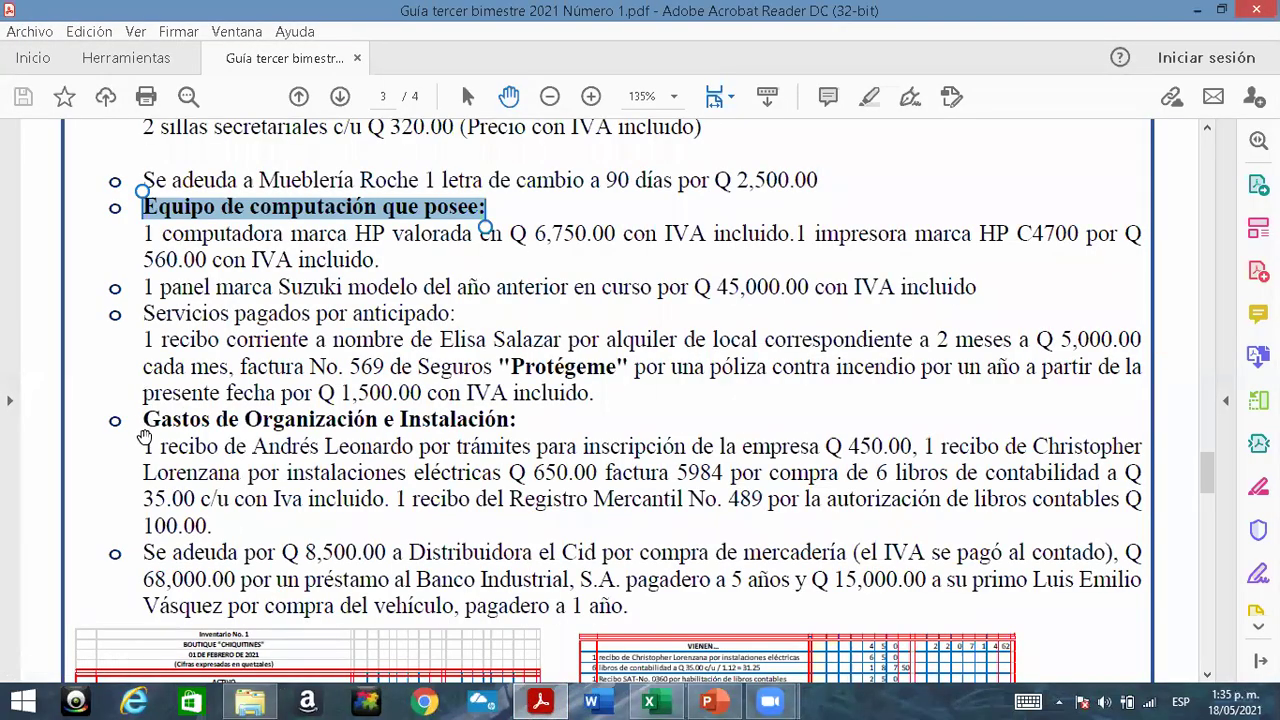
drag(143, 446, 912, 455)
click(545, 700)
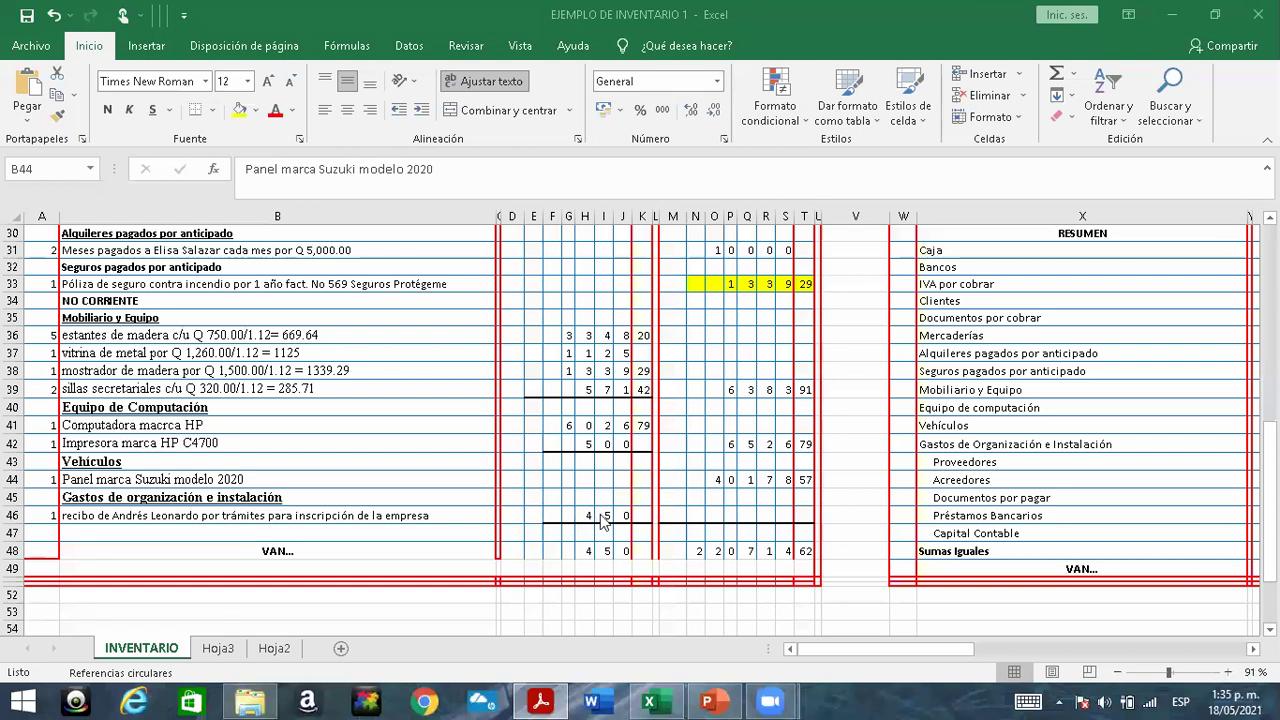
Examine the VAN line in row 48, with its partial amount in columns H to J and its total from column N.
click(268, 553)
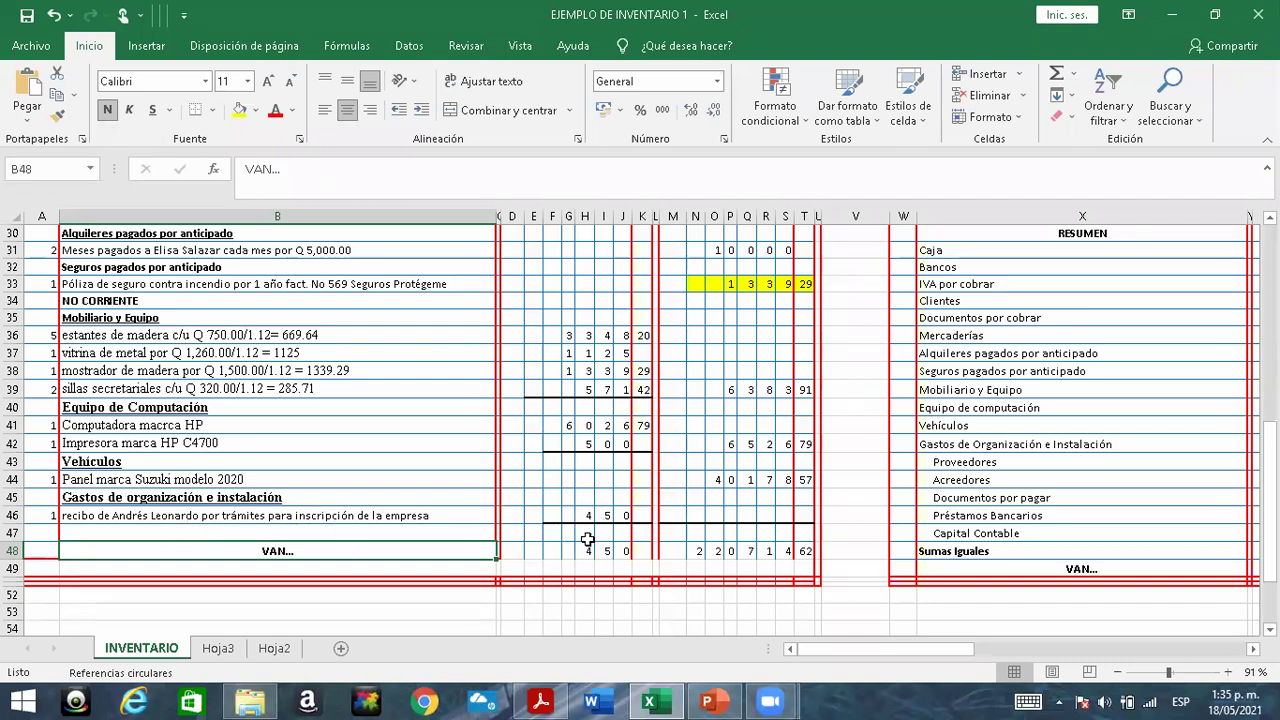
drag(585, 549, 611, 551)
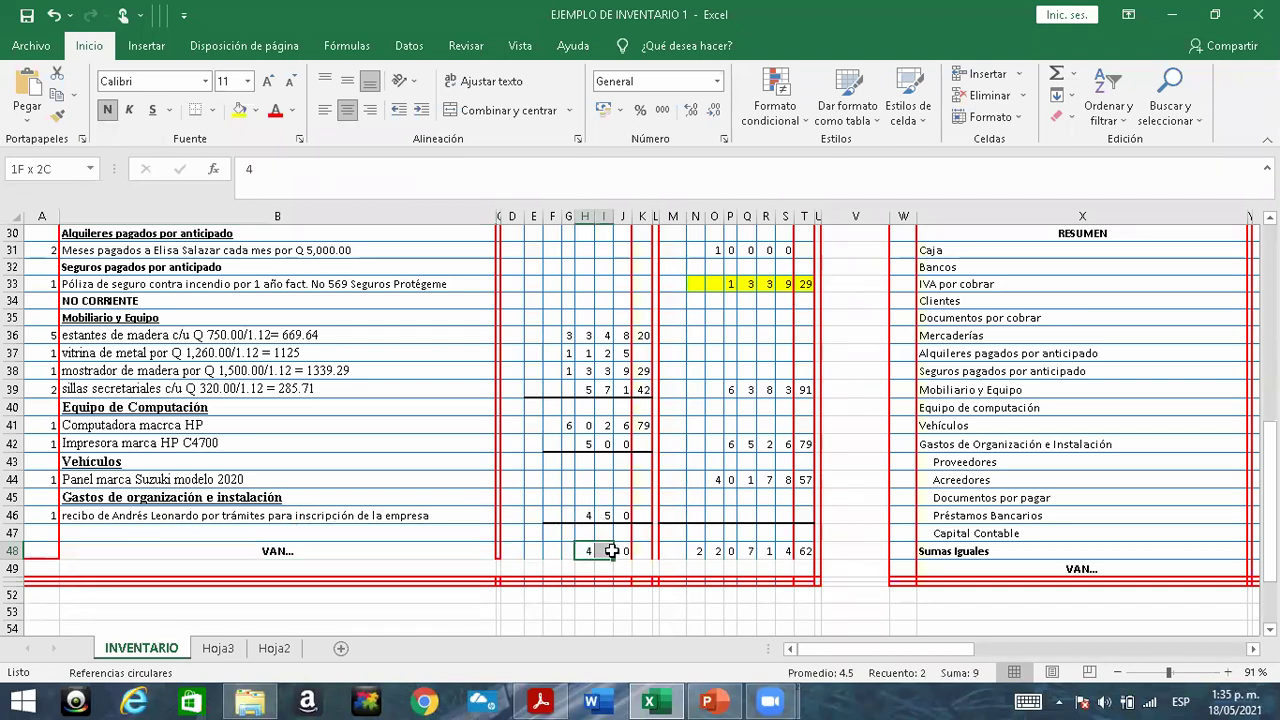
click(693, 549)
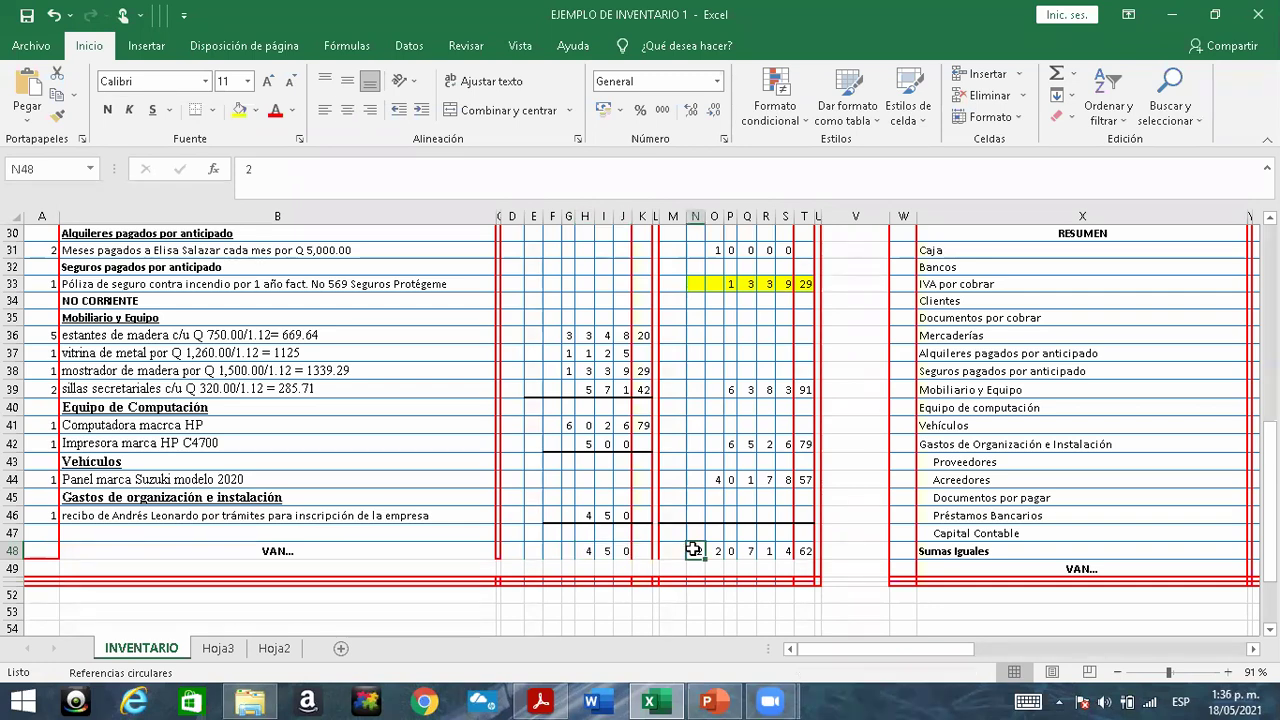
scroll(693, 549, up, 10)
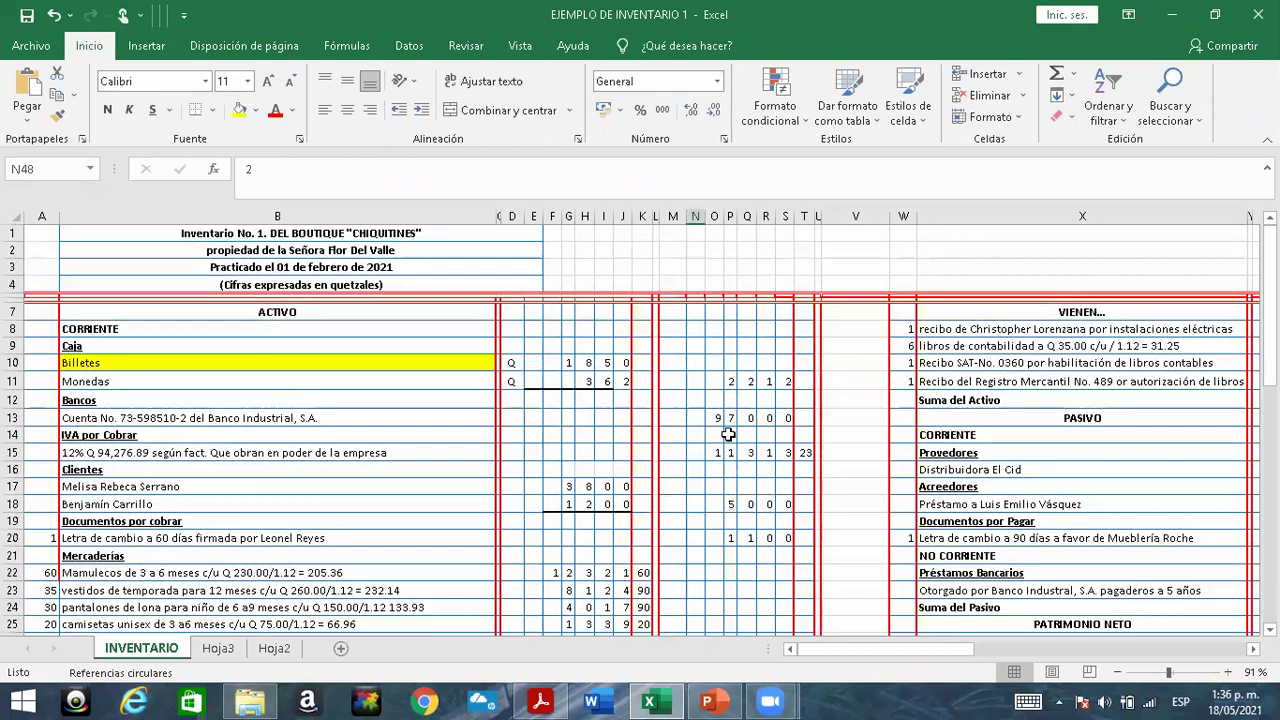
scroll(728, 434, down, 10)
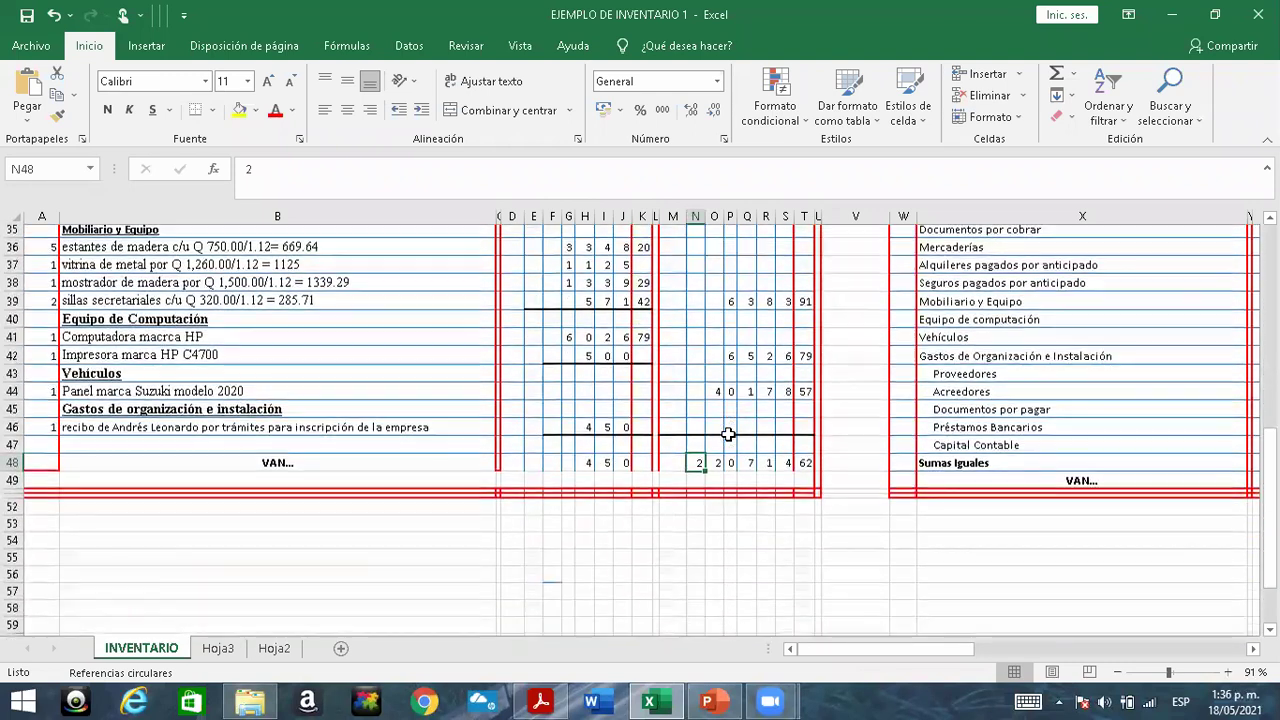
scroll(728, 434, down, 1)
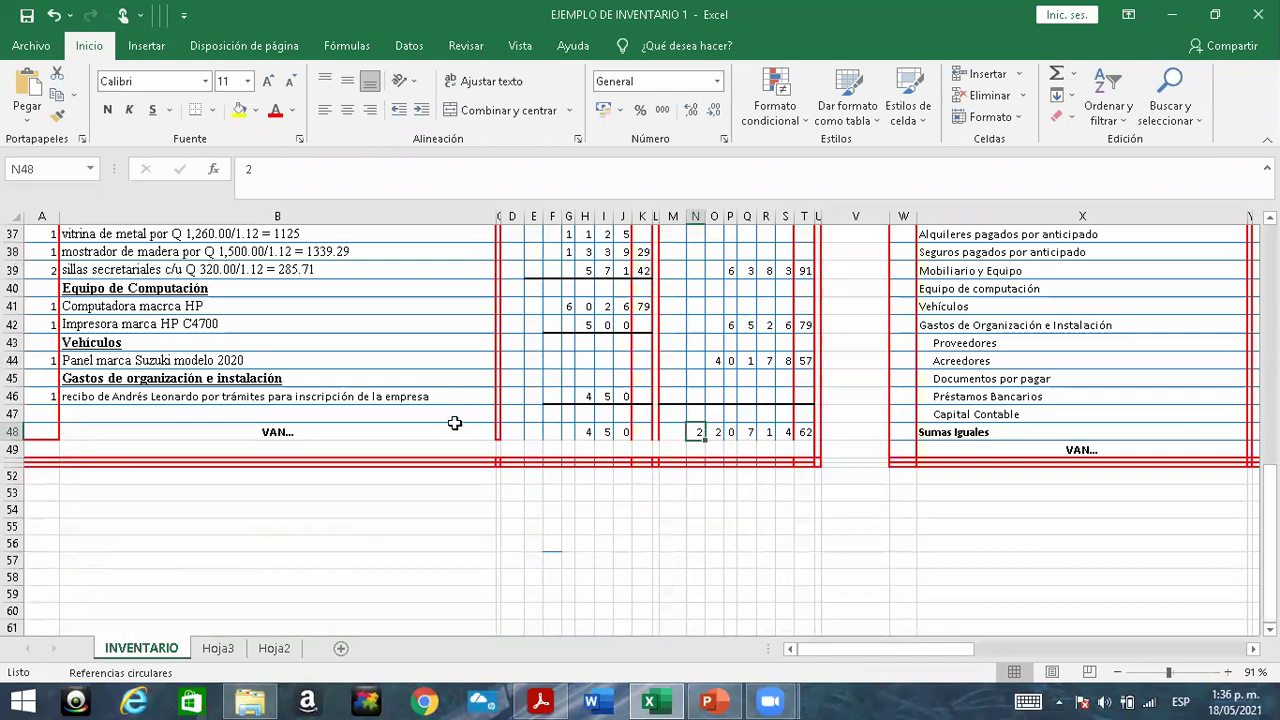
click(714, 434)
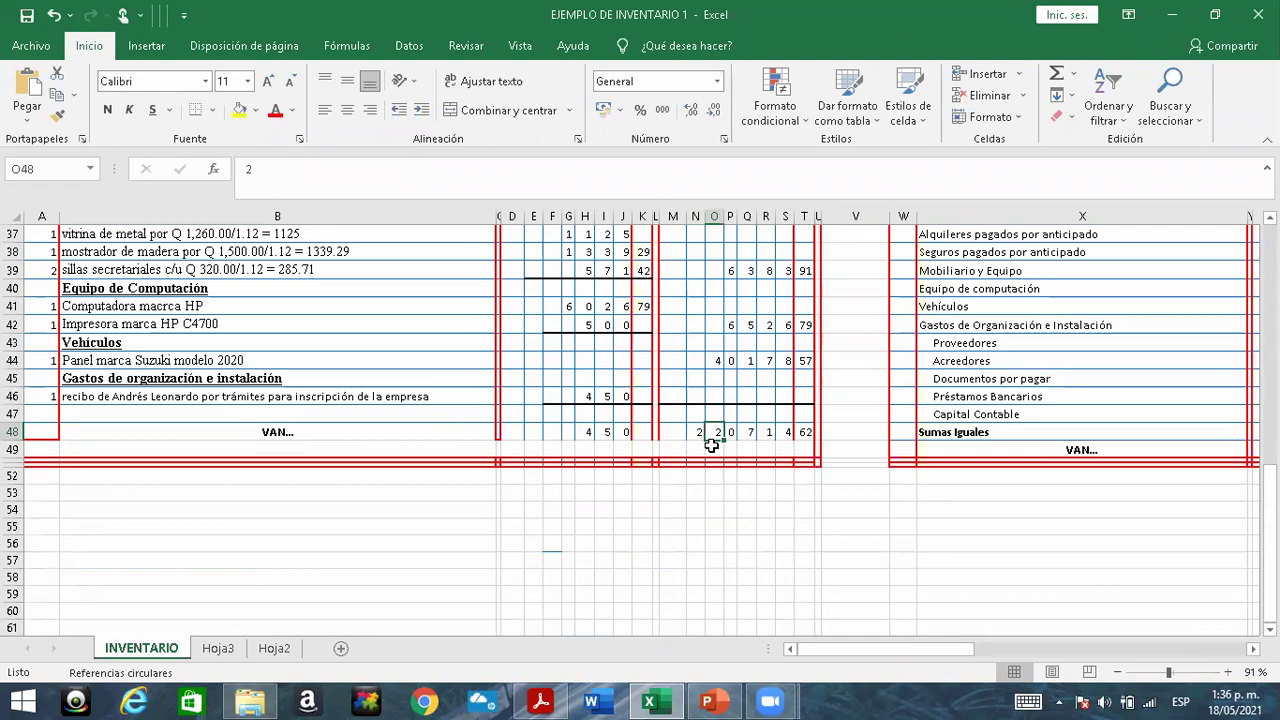
Examine the VIENEN line in row 7 and the remaining organization expense entries in rows 8 to 11.
scroll(711, 446, up, 12)
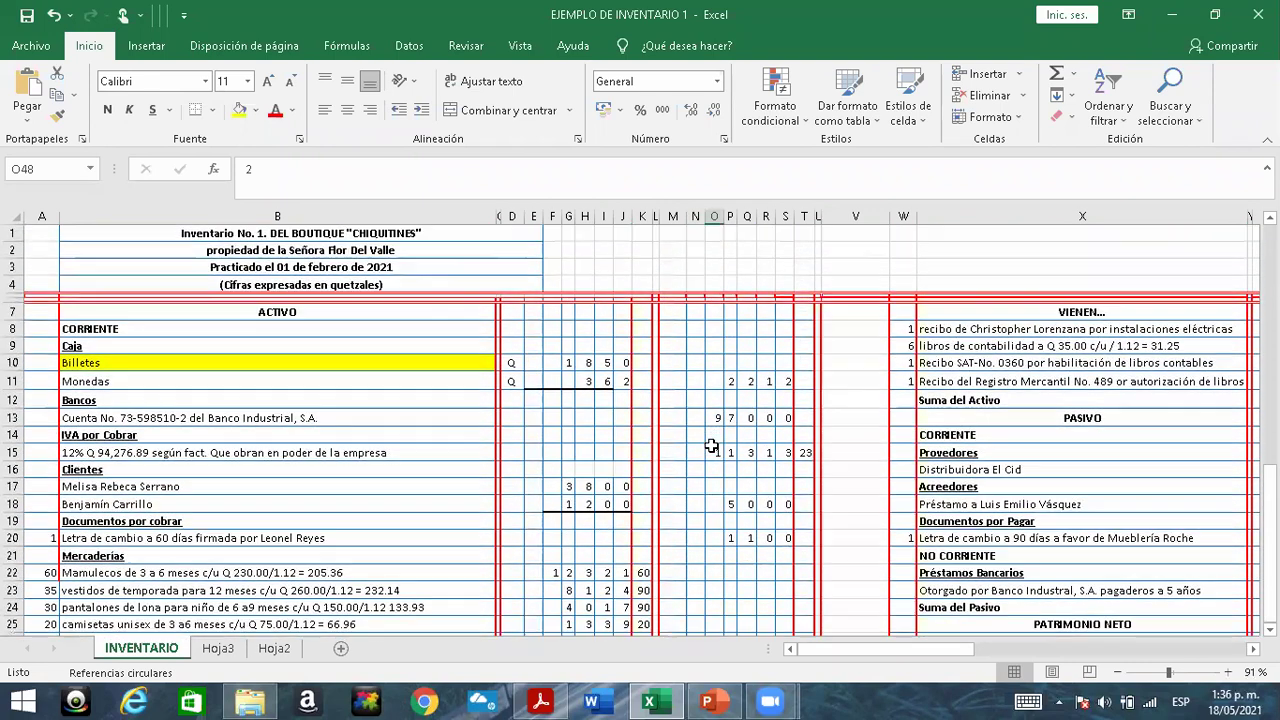
scroll(711, 446, right, 5)
click(503, 311)
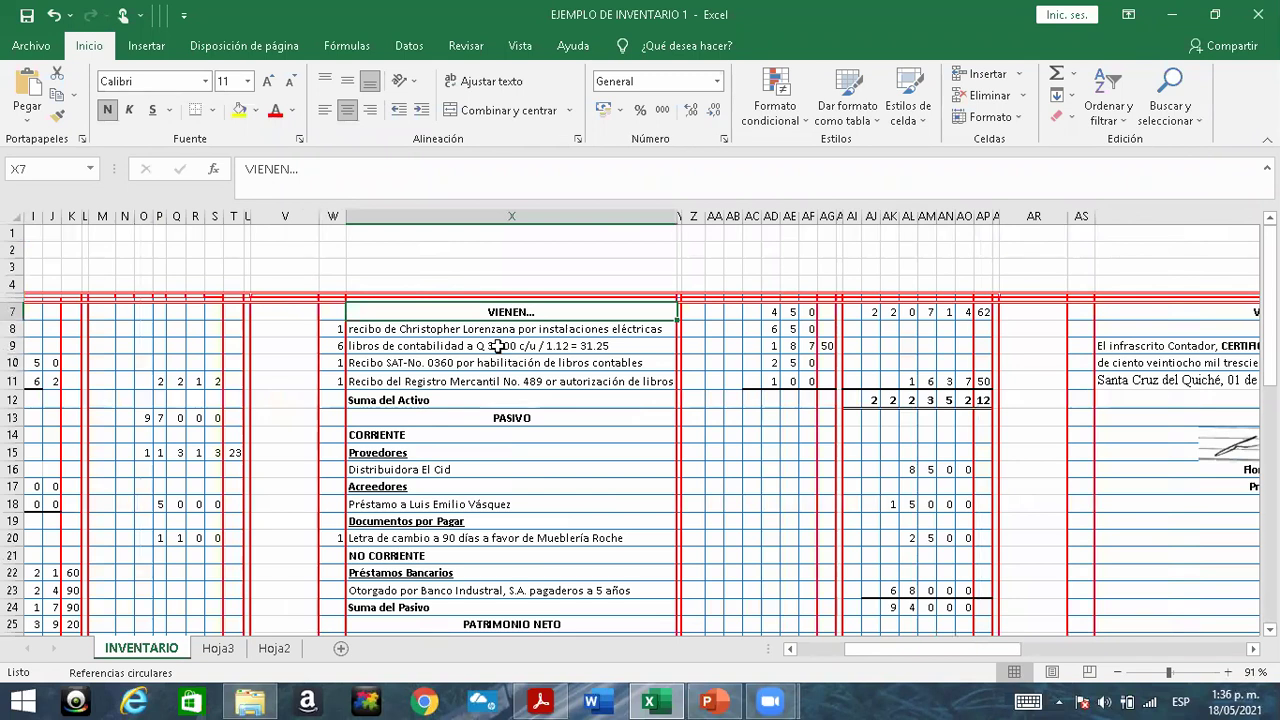
scroll(497, 346, down, 2)
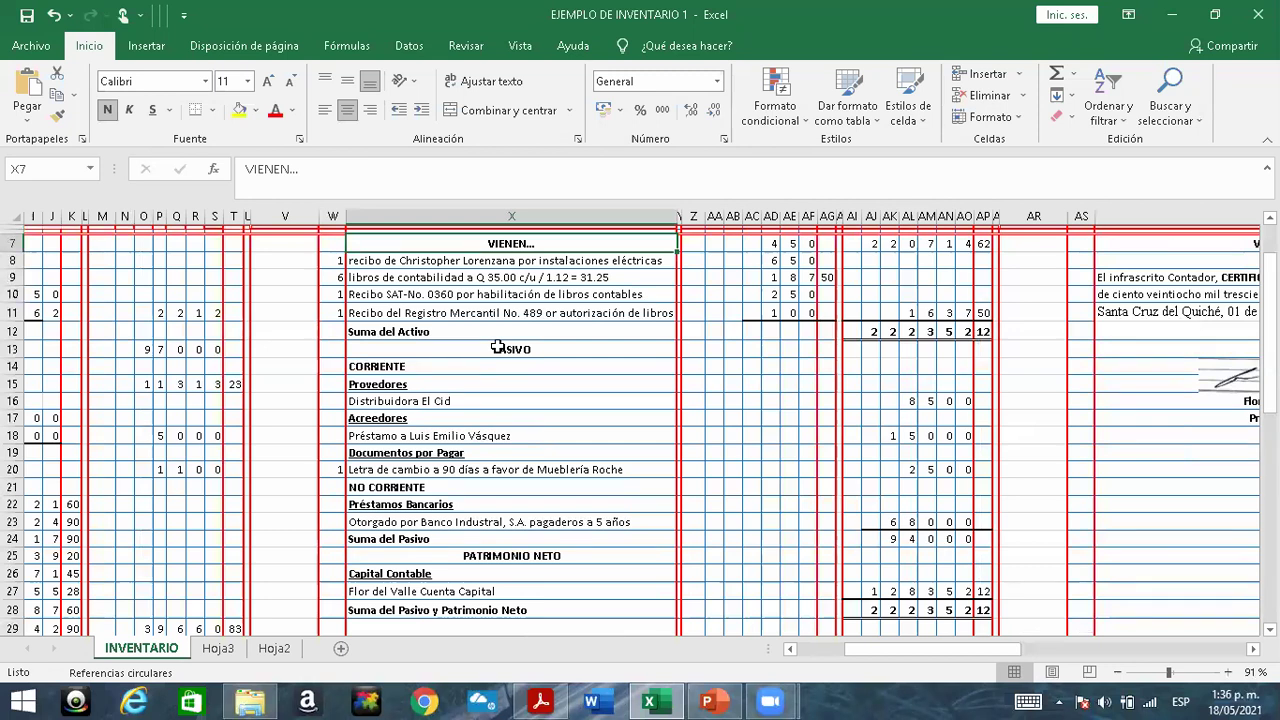
Review the continuous inventory version on sheet Hoja3, and return to the INVENTARIO sheet.
click(217, 648)
scroll(438, 543, down, 20)
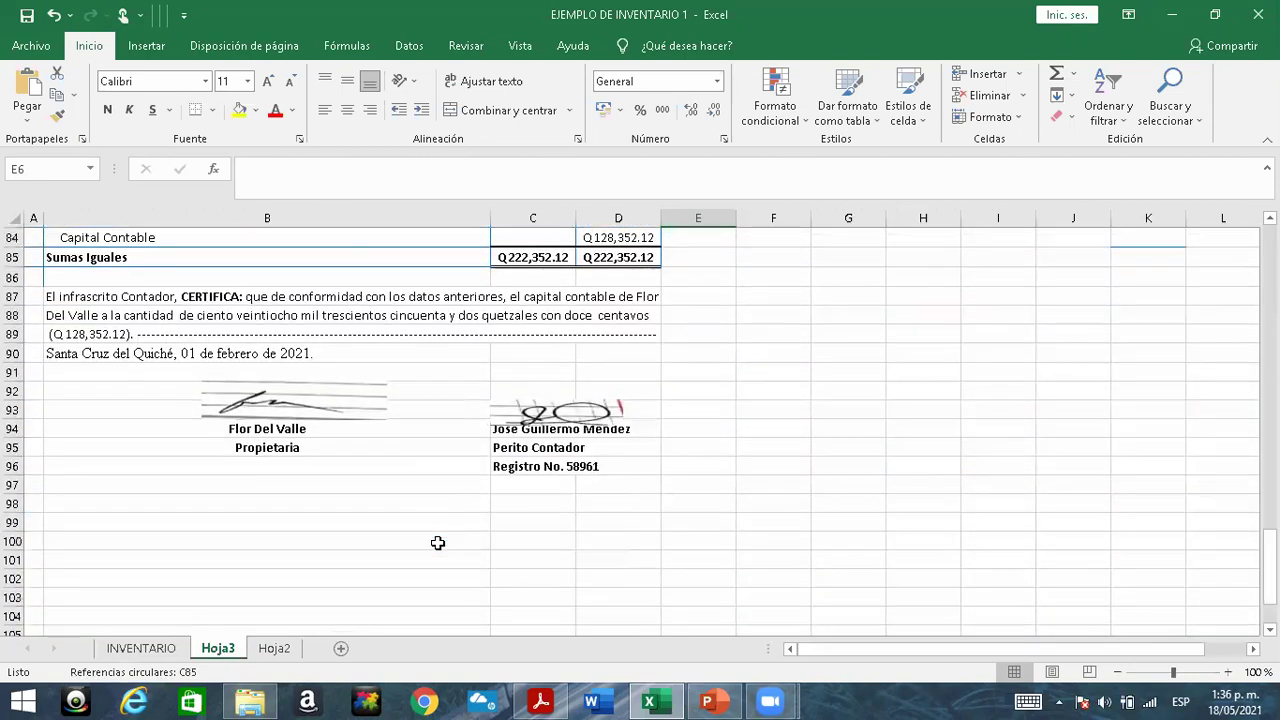
scroll(438, 543, up, 7)
scroll(438, 543, up, 20)
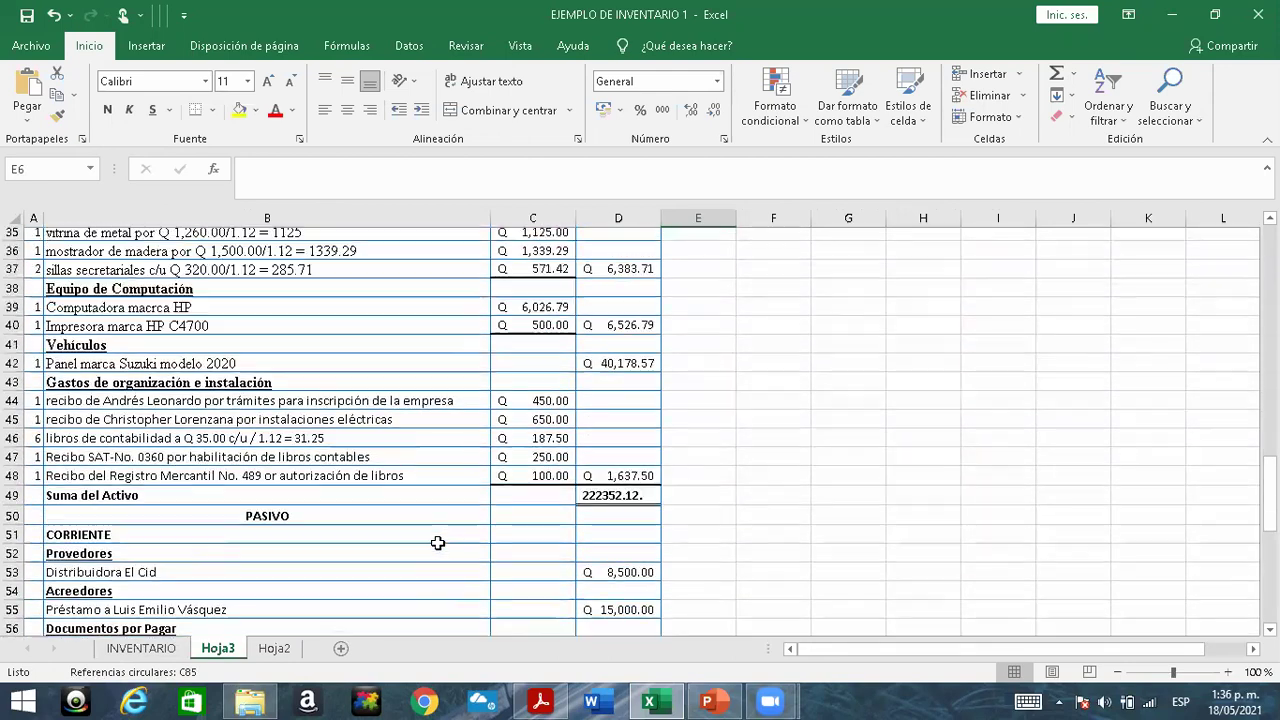
click(160, 648)
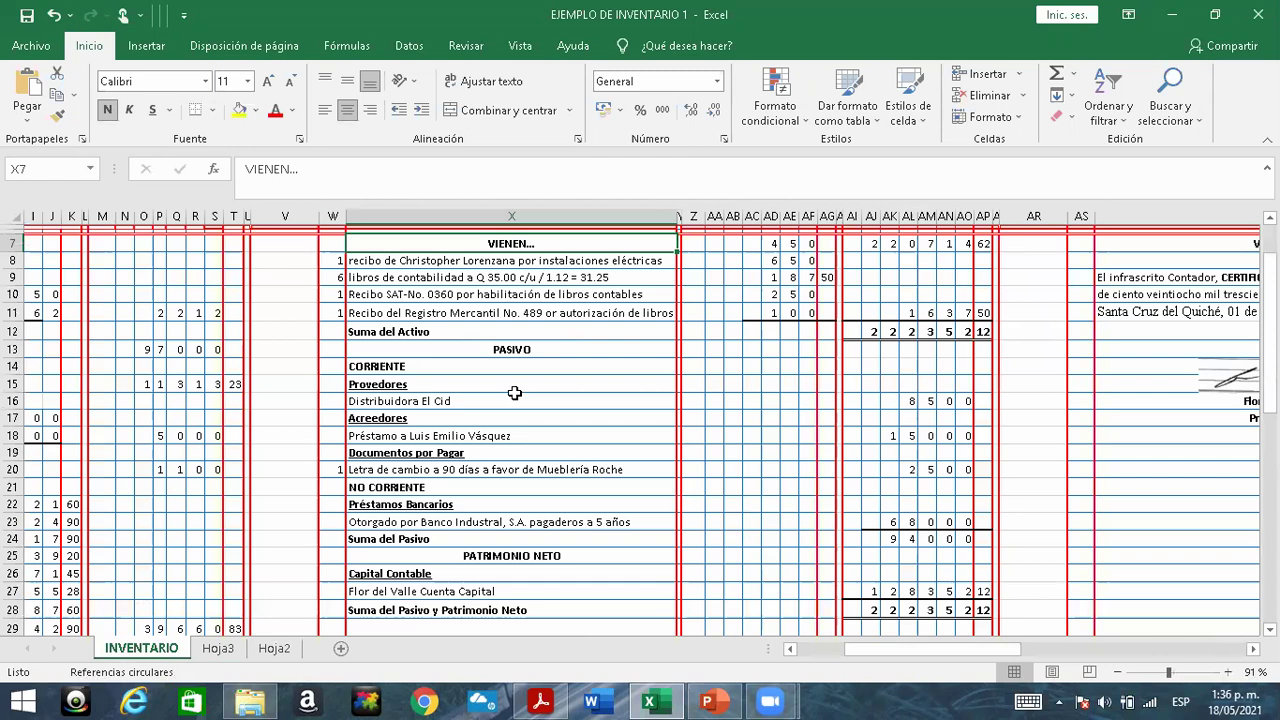
Examine the Suma del Activo total in row 12 and the PASIVO and CORRIENTE headings in rows 13 and 14.
click(368, 331)
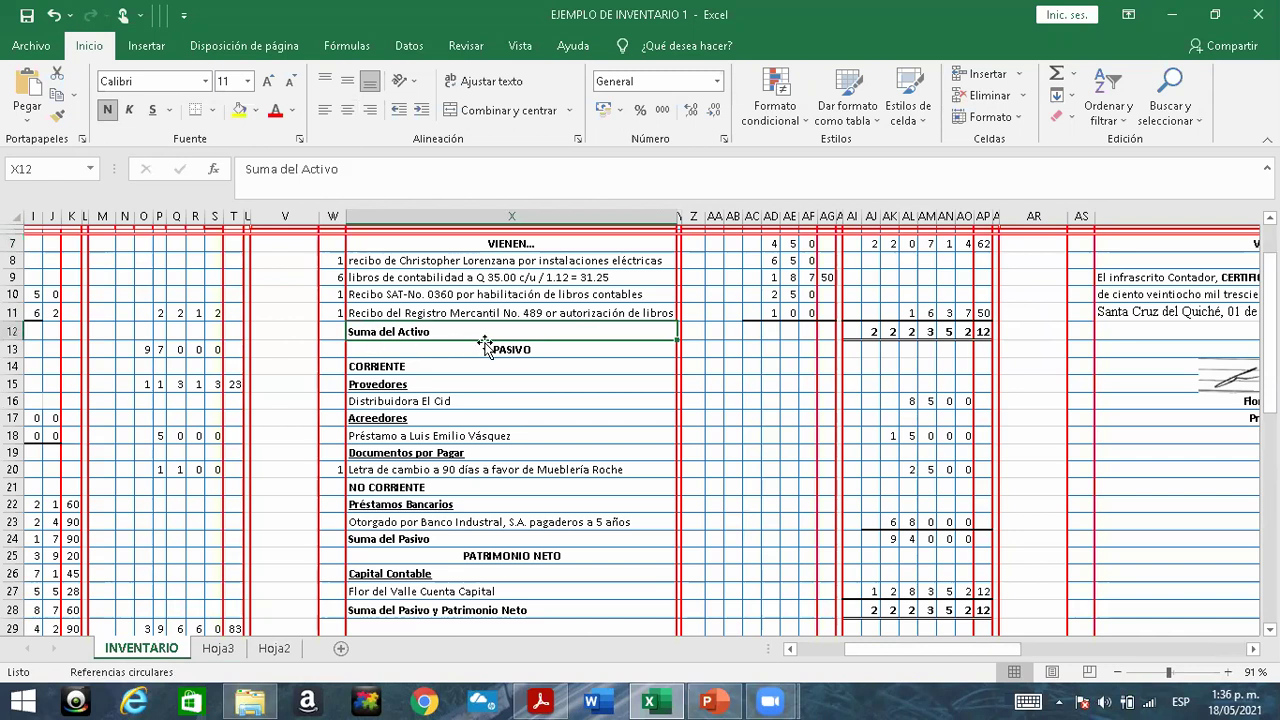
click(867, 336)
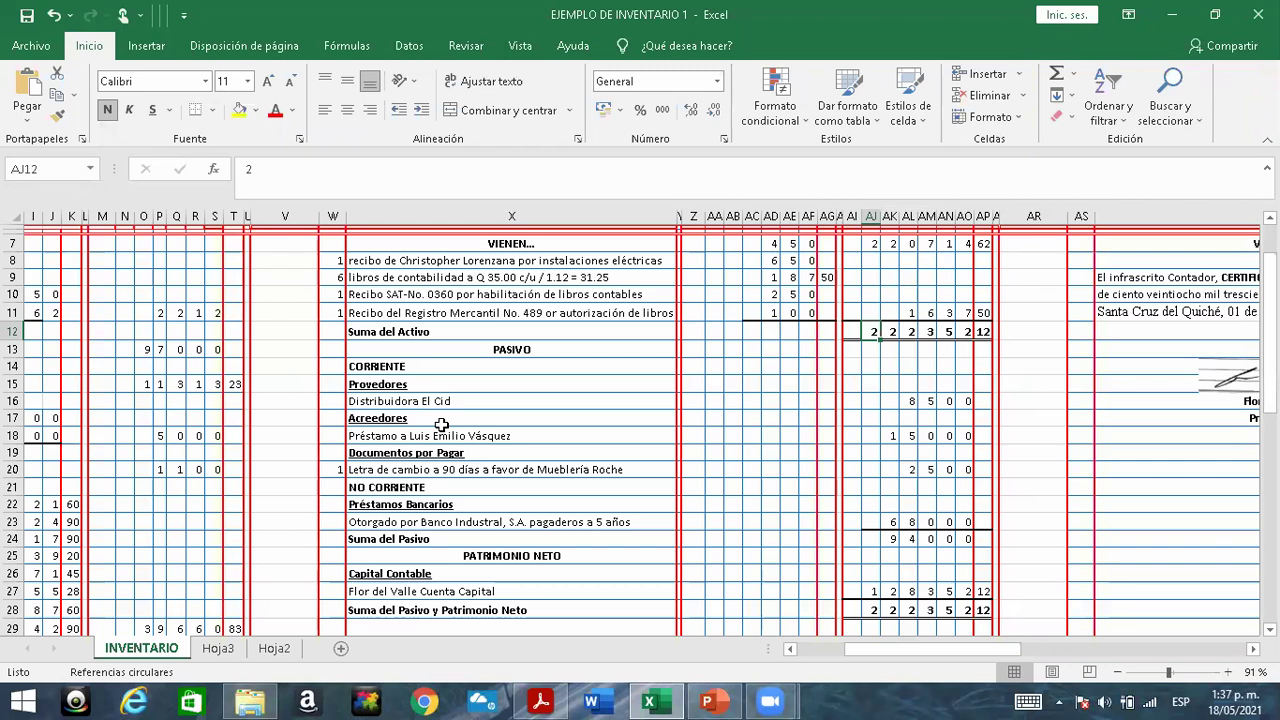
click(482, 352)
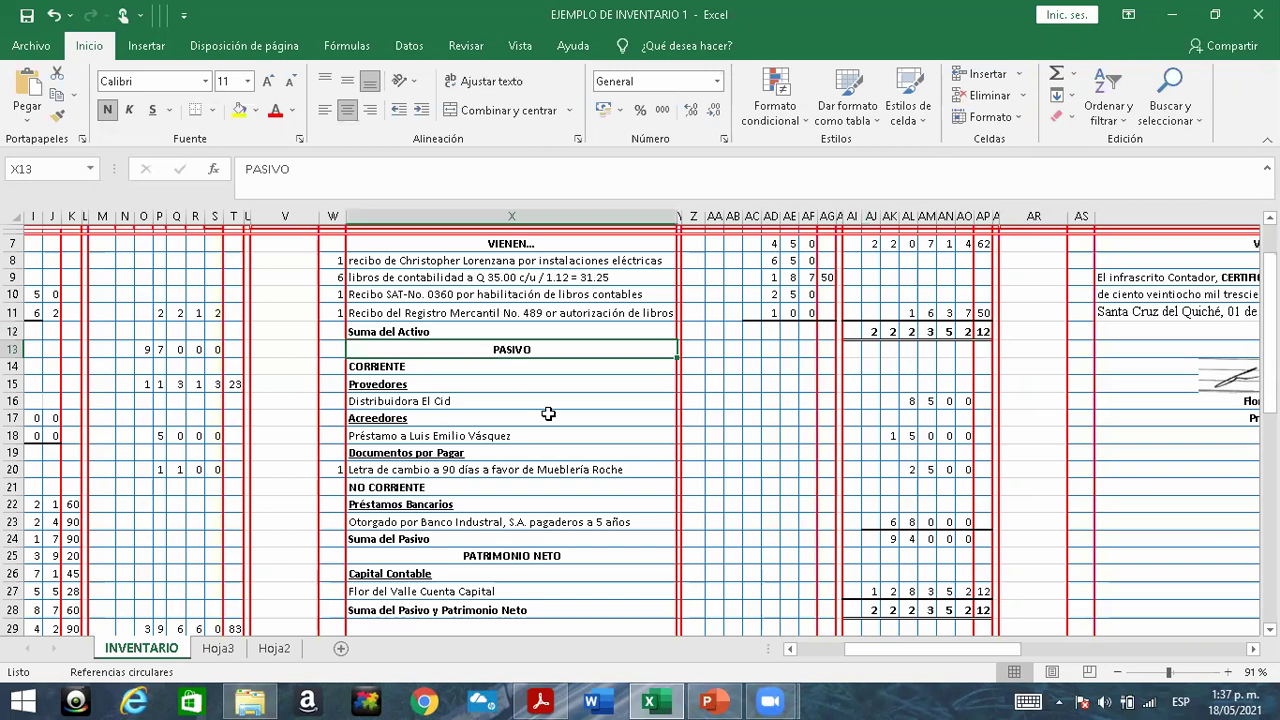
scroll(548, 413, down, 2)
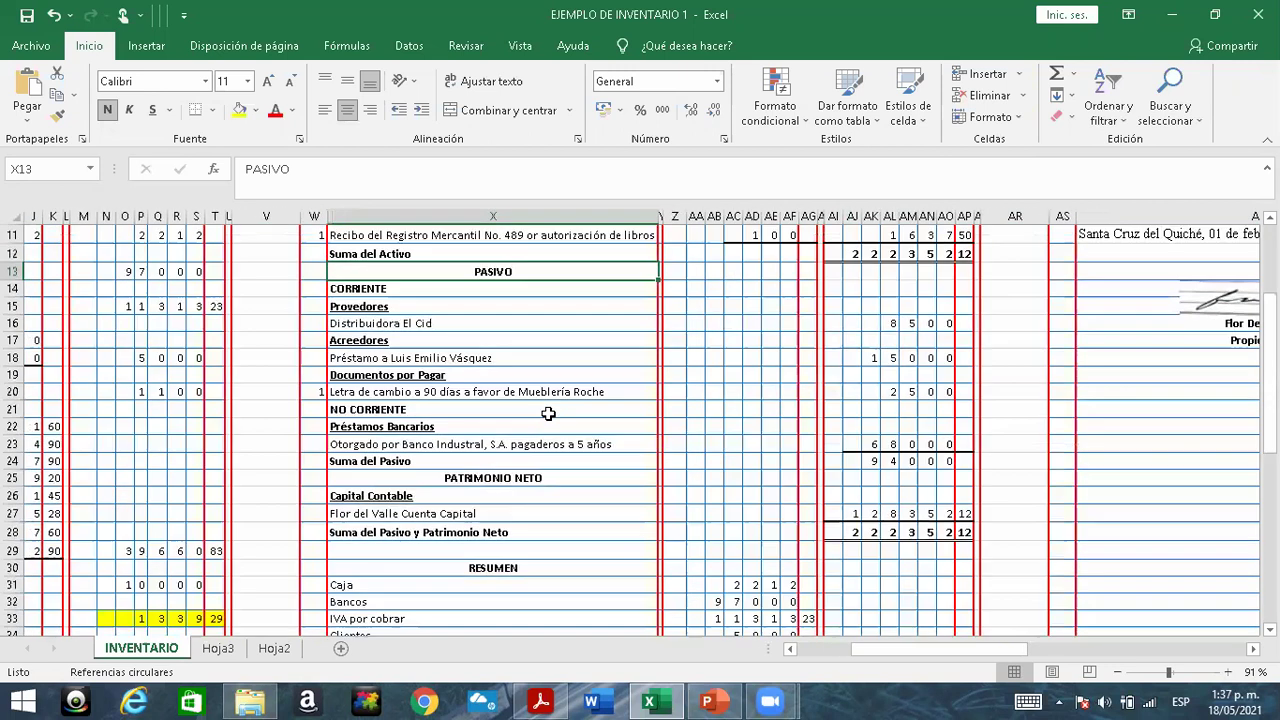
scroll(548, 410, left, 3)
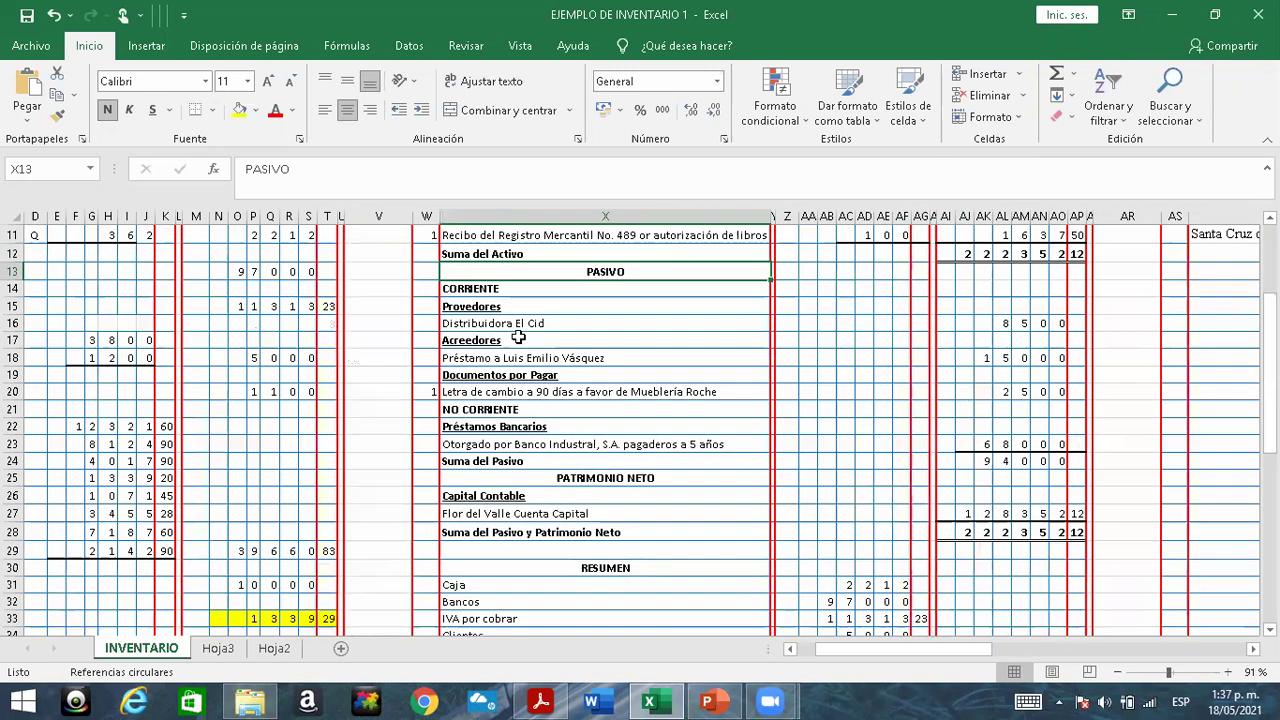
click(495, 293)
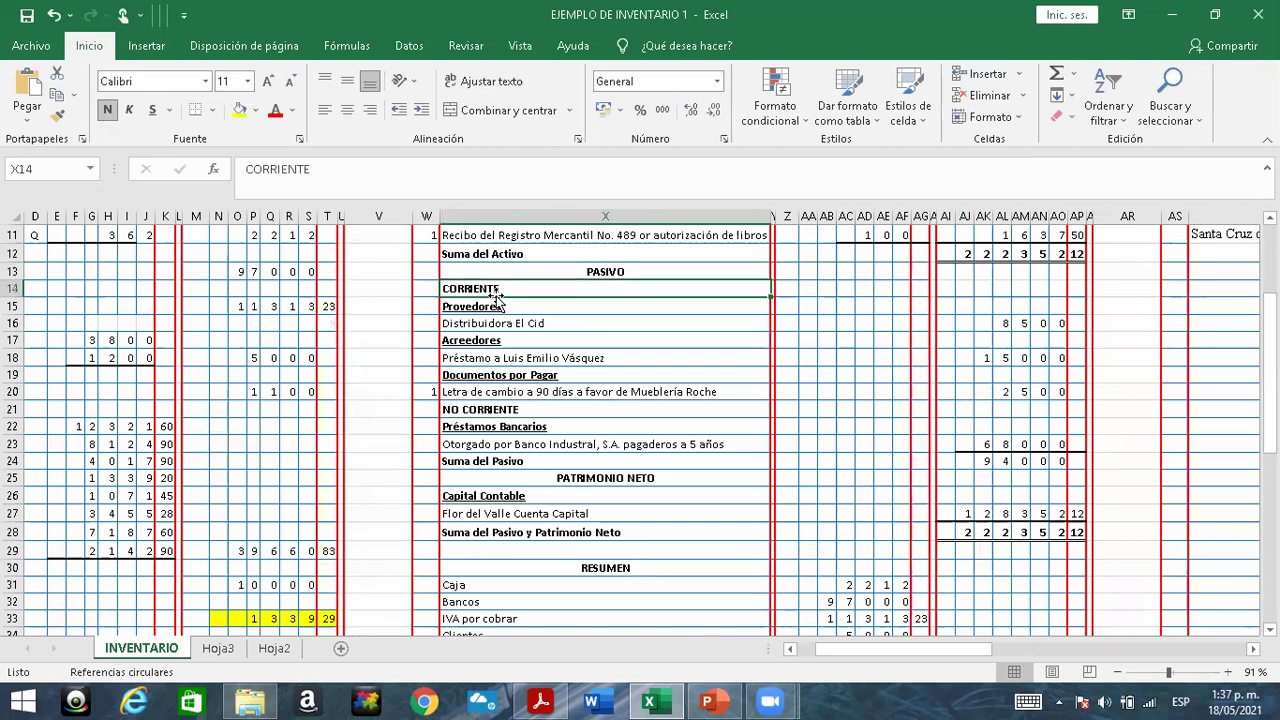
scroll(497, 298, up, 2)
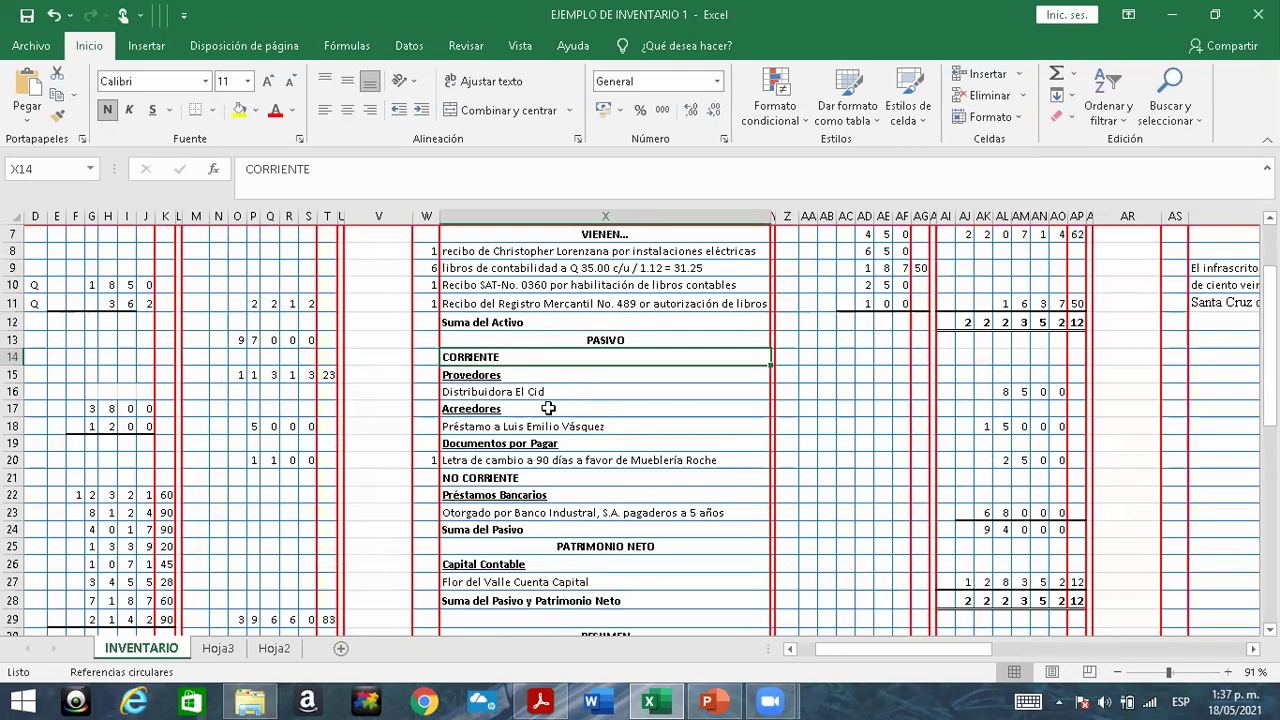
scroll(548, 405, down, 1)
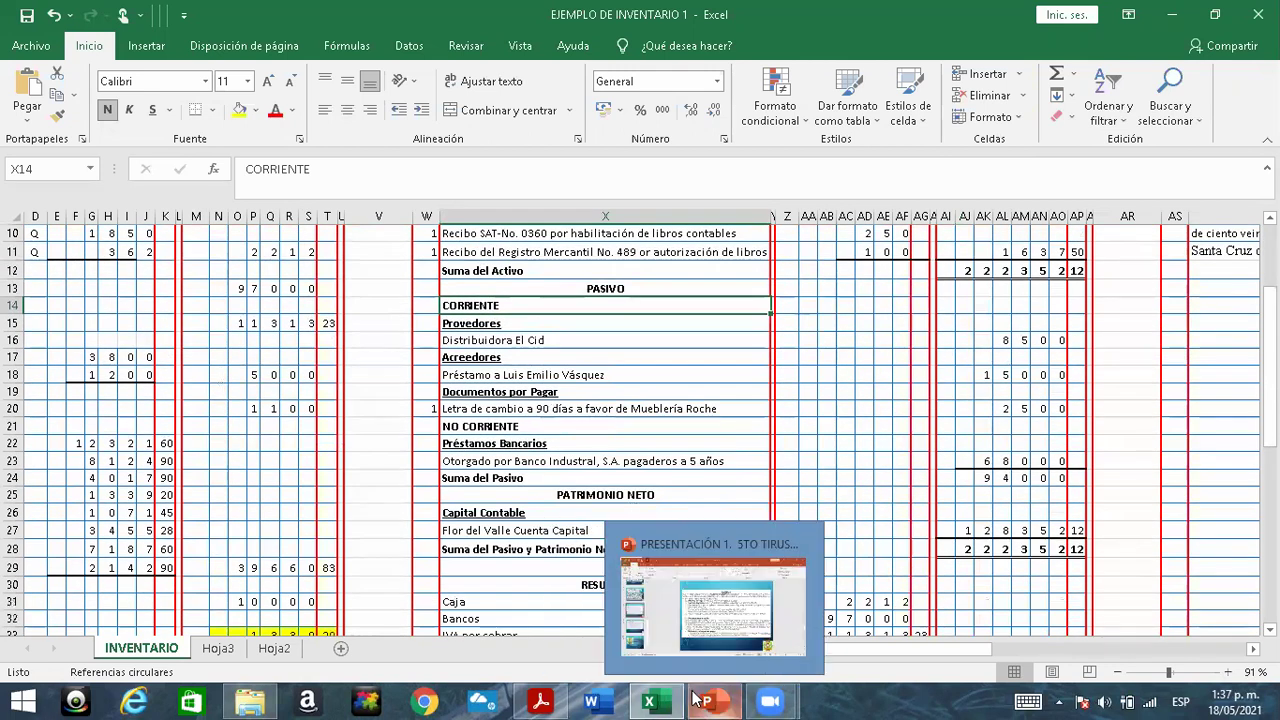
Switch to the PDF guide and select the paragraph listing the debts to Distribuidora el Cid, Banco Industrial and the vehicle lender.
click(566, 700)
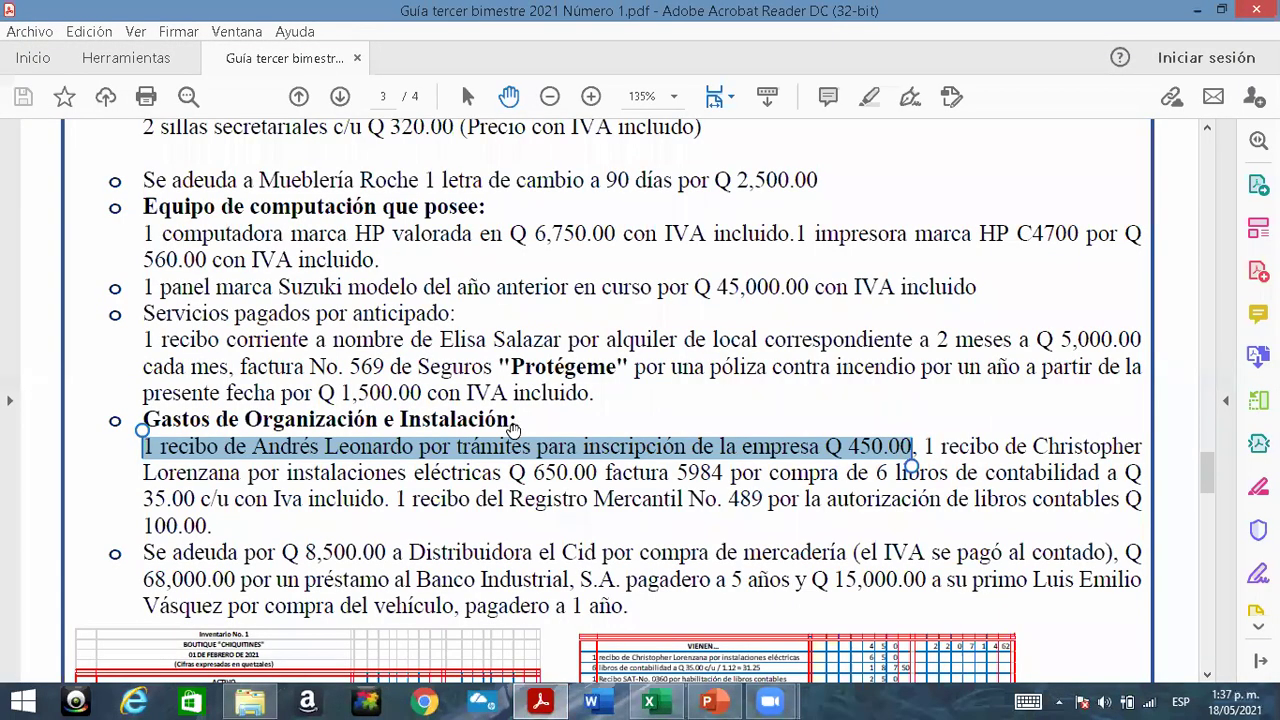
scroll(512, 430, up, 5)
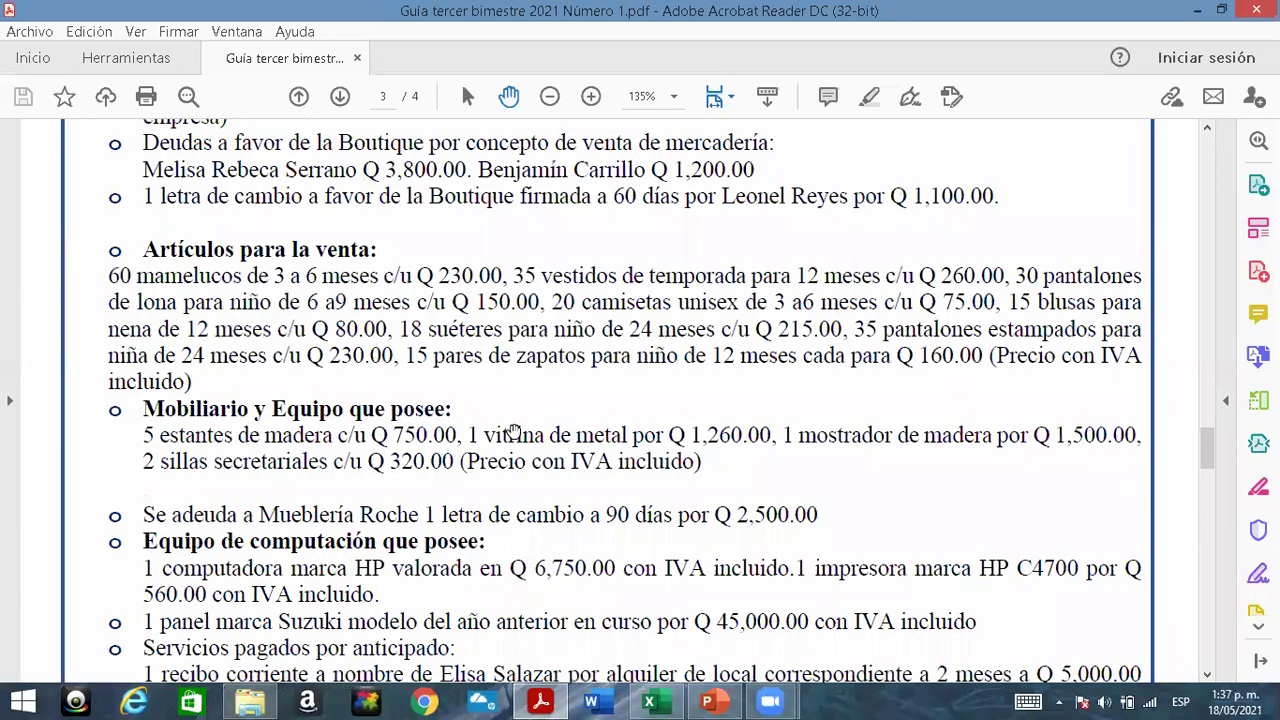
scroll(512, 430, down, 2)
scroll(512, 430, down, 2)
scroll(512, 430, down, 1)
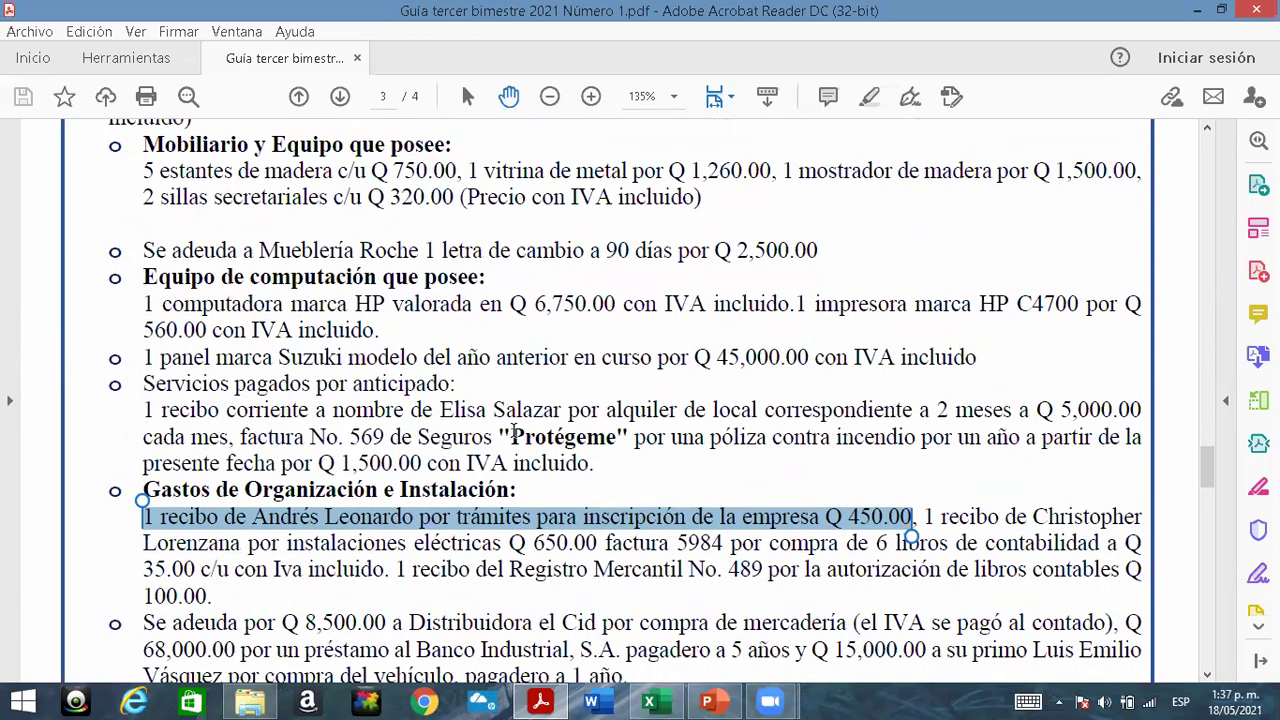
scroll(512, 430, down, 2)
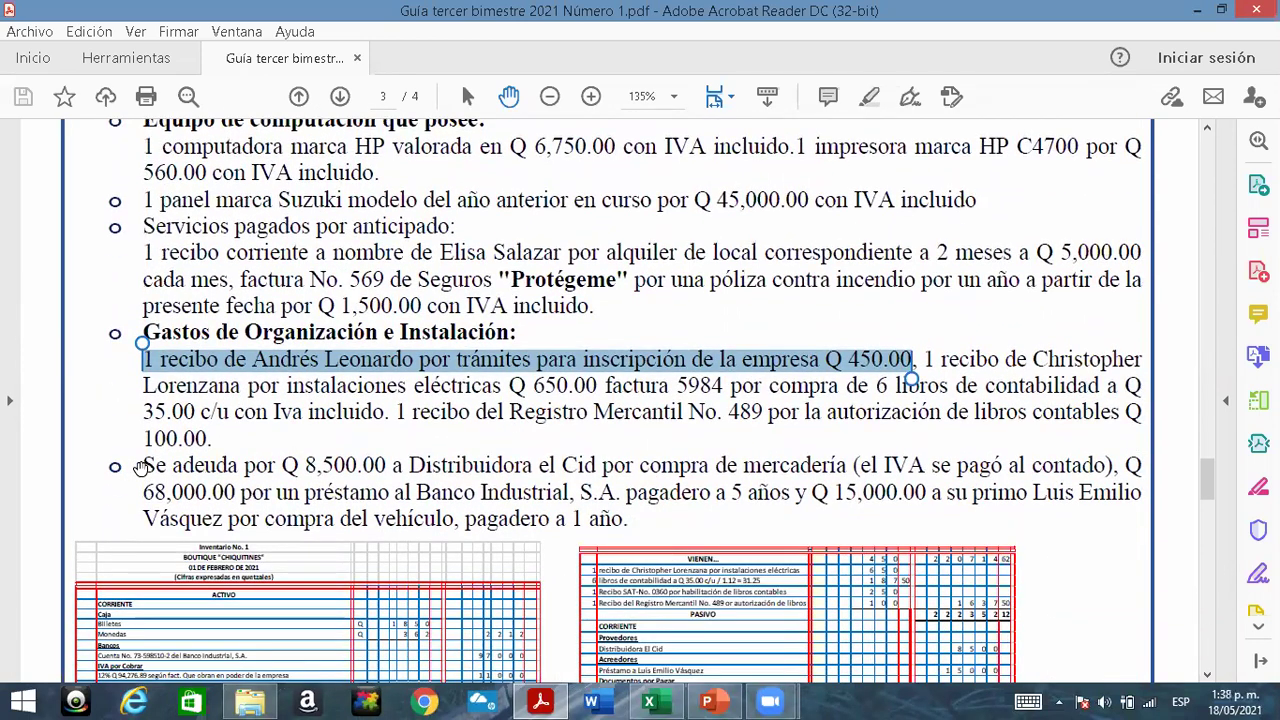
drag(145, 466, 645, 528)
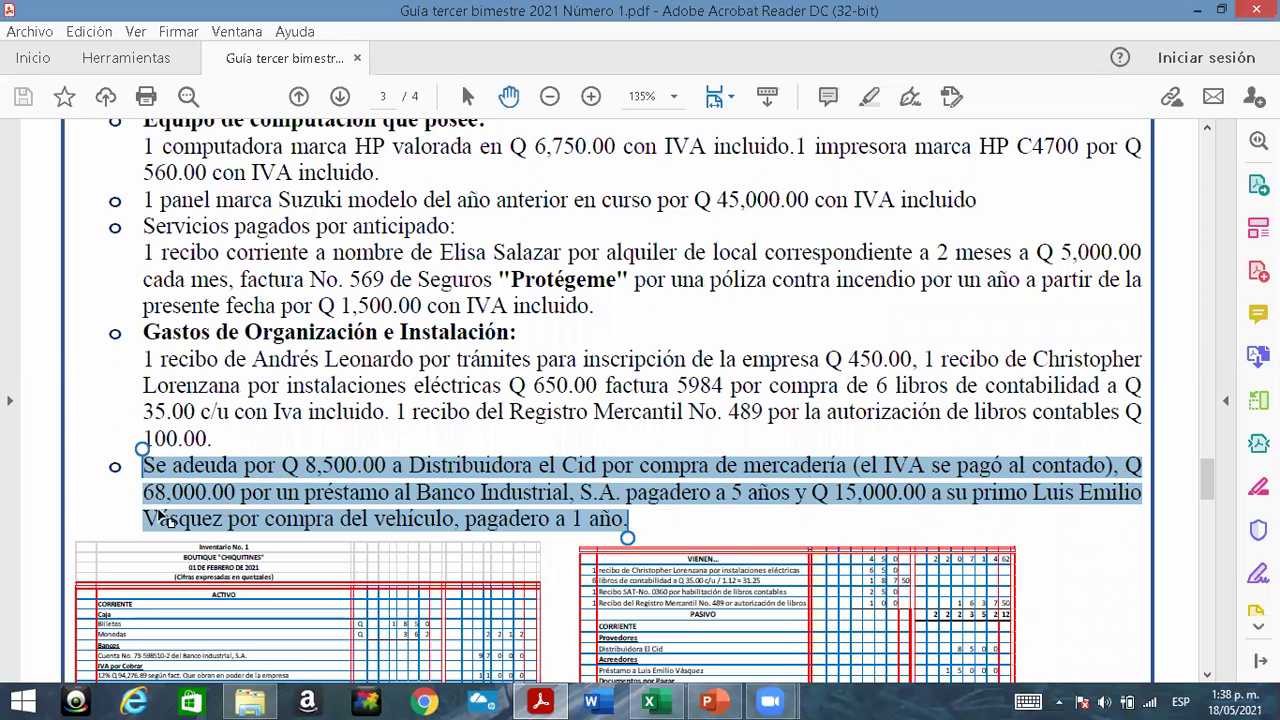
Return to the Excel inventory and enter 6 in cell AK16 of the Distribuidora El Cid row.
click(560, 702)
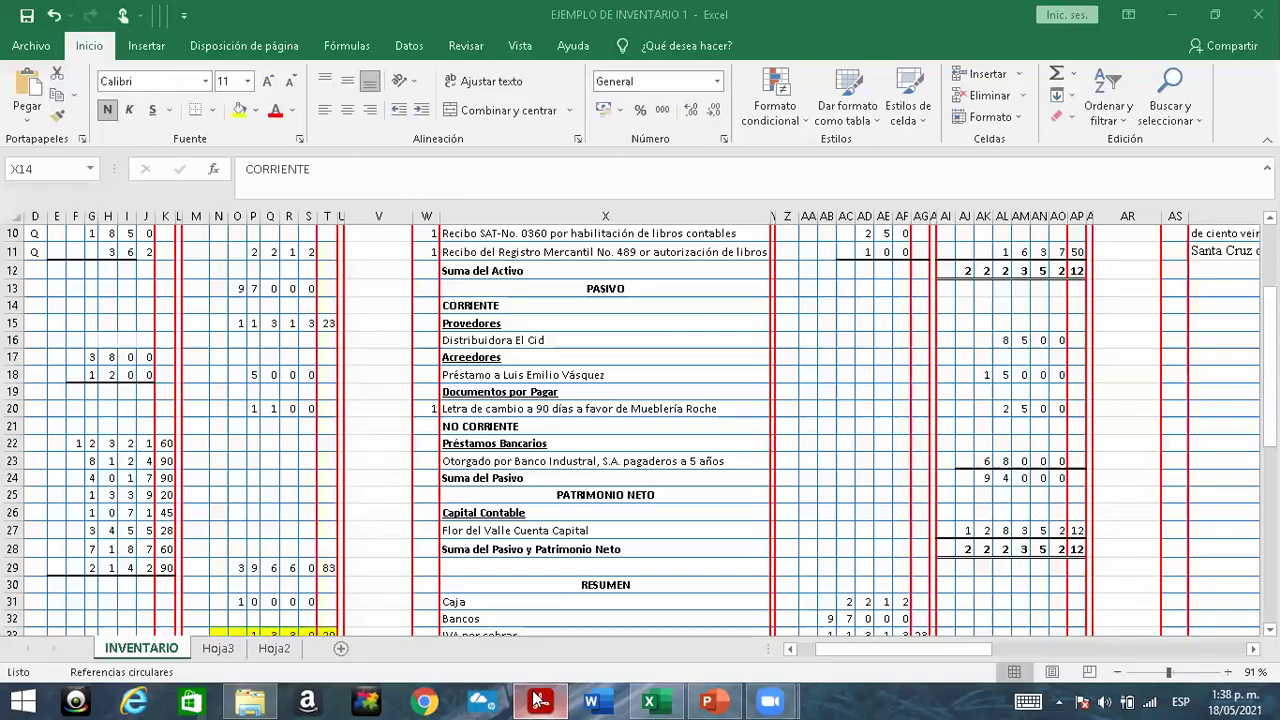
click(458, 336)
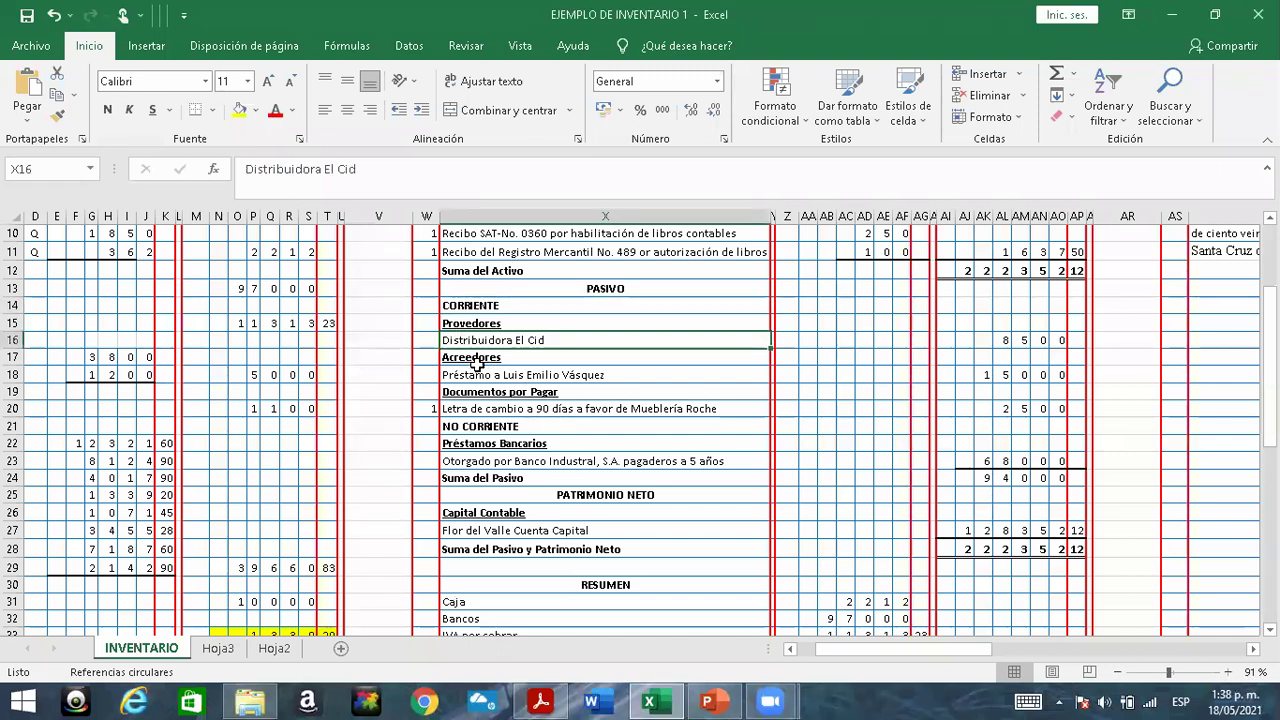
click(984, 342)
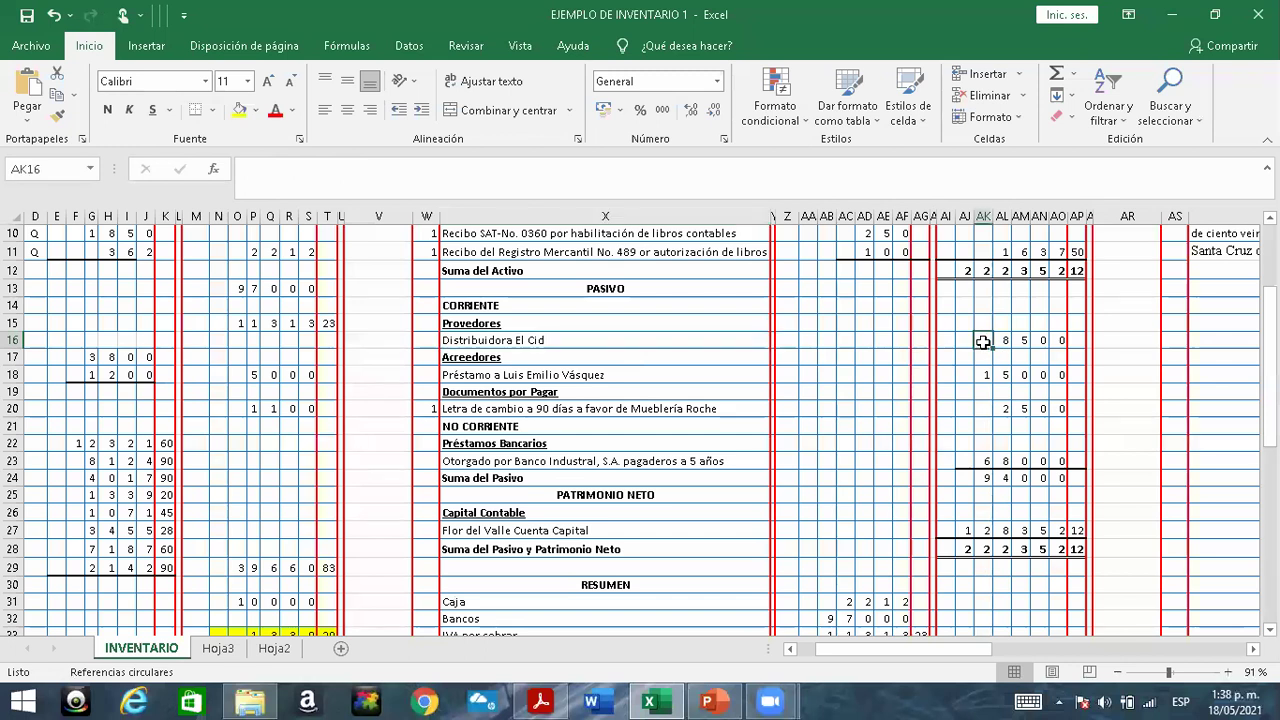
text(6)
click(976, 389)
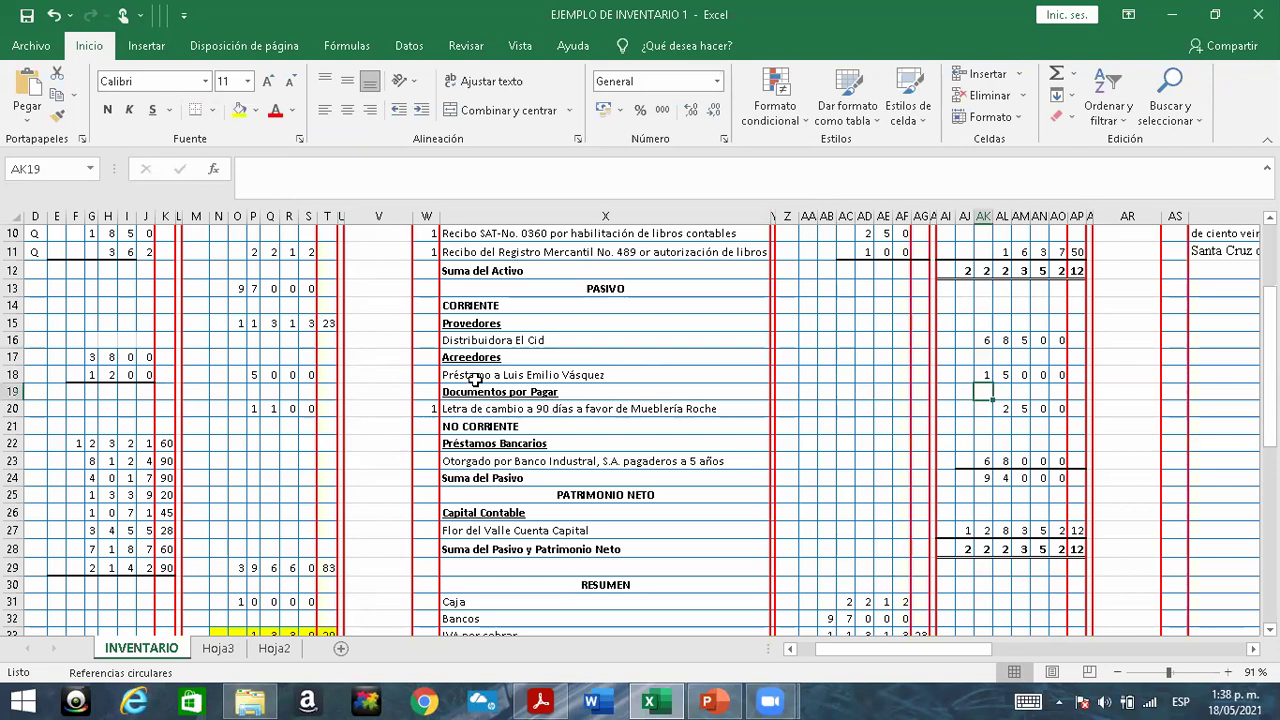
Recheck the selected debts paragraph in the PDF guide against the Proveedores, Acreedores and Documentos por Pagar entries in the Excel inventory.
click(540, 702)
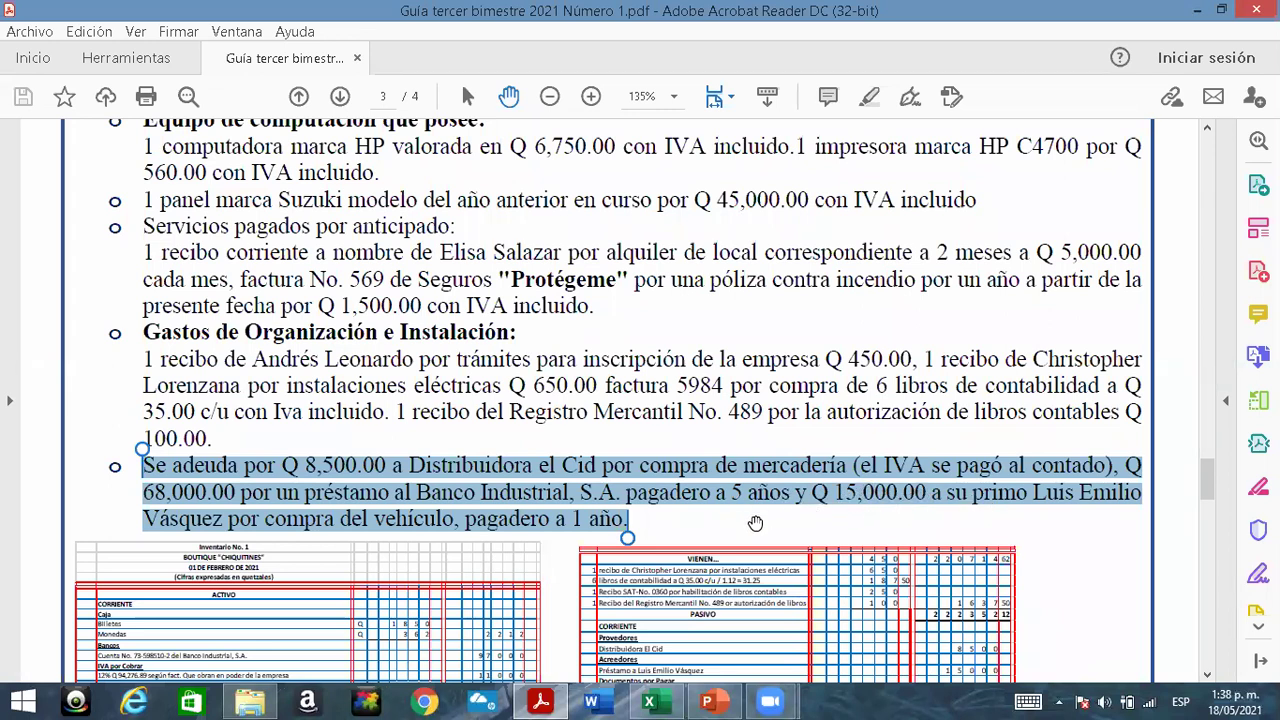
click(693, 703)
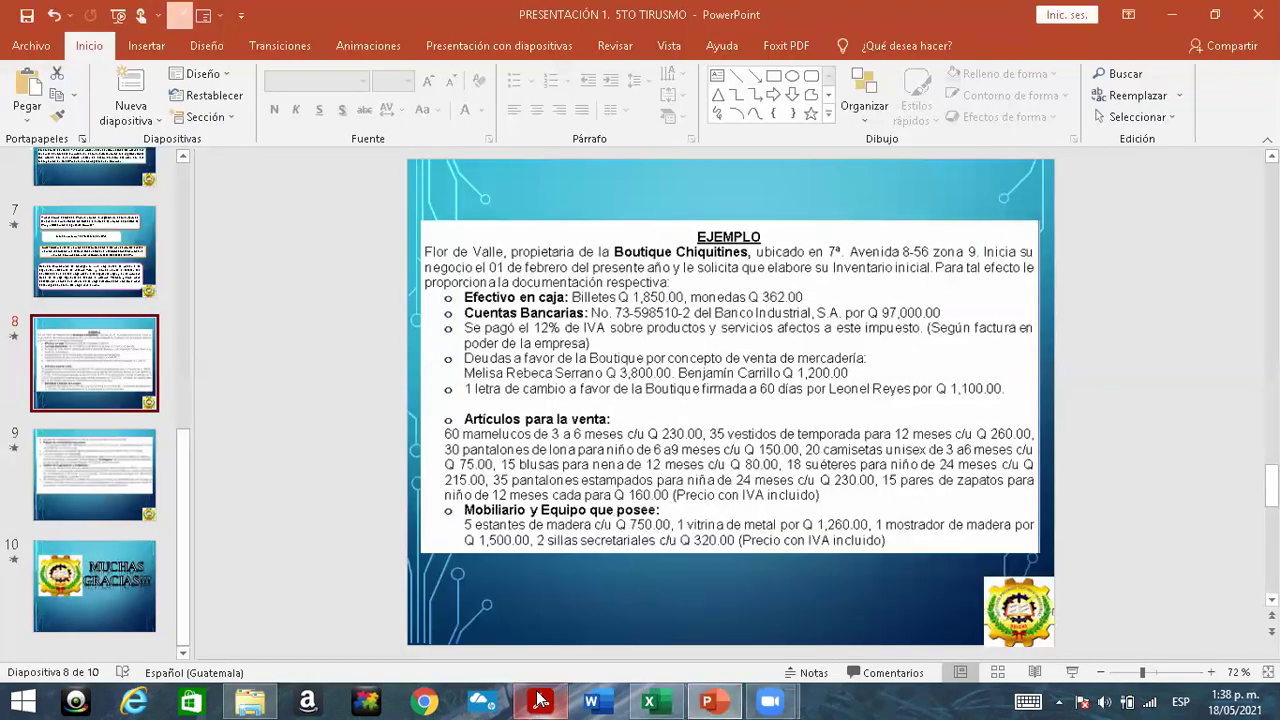
click(654, 703)
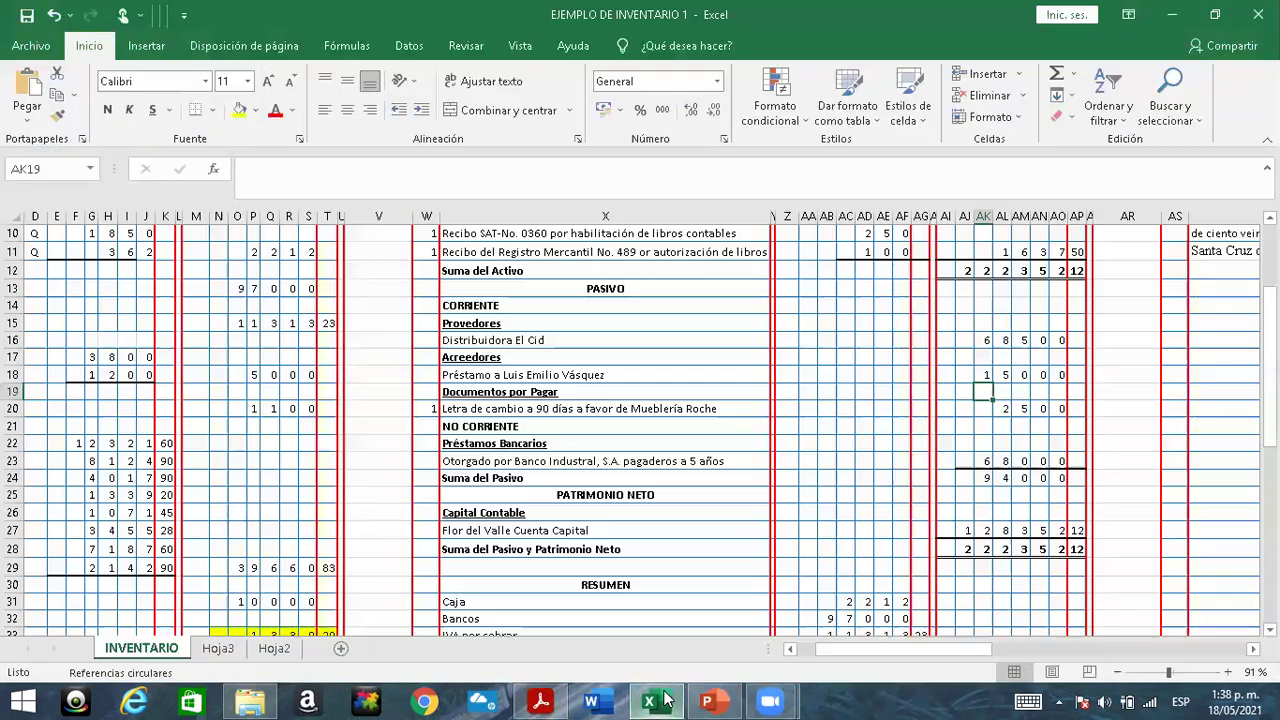
click(471, 390)
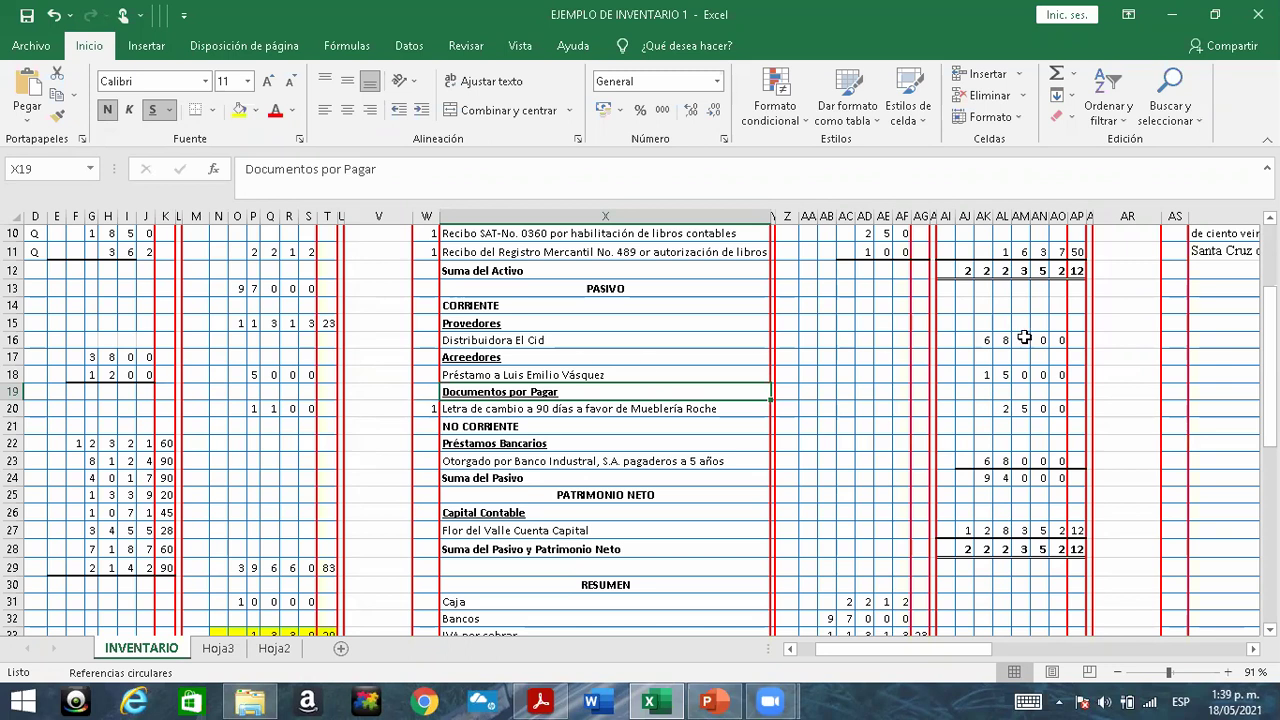
Clear cell AK16 in the Distribuidora El Cid row.
click(981, 343)
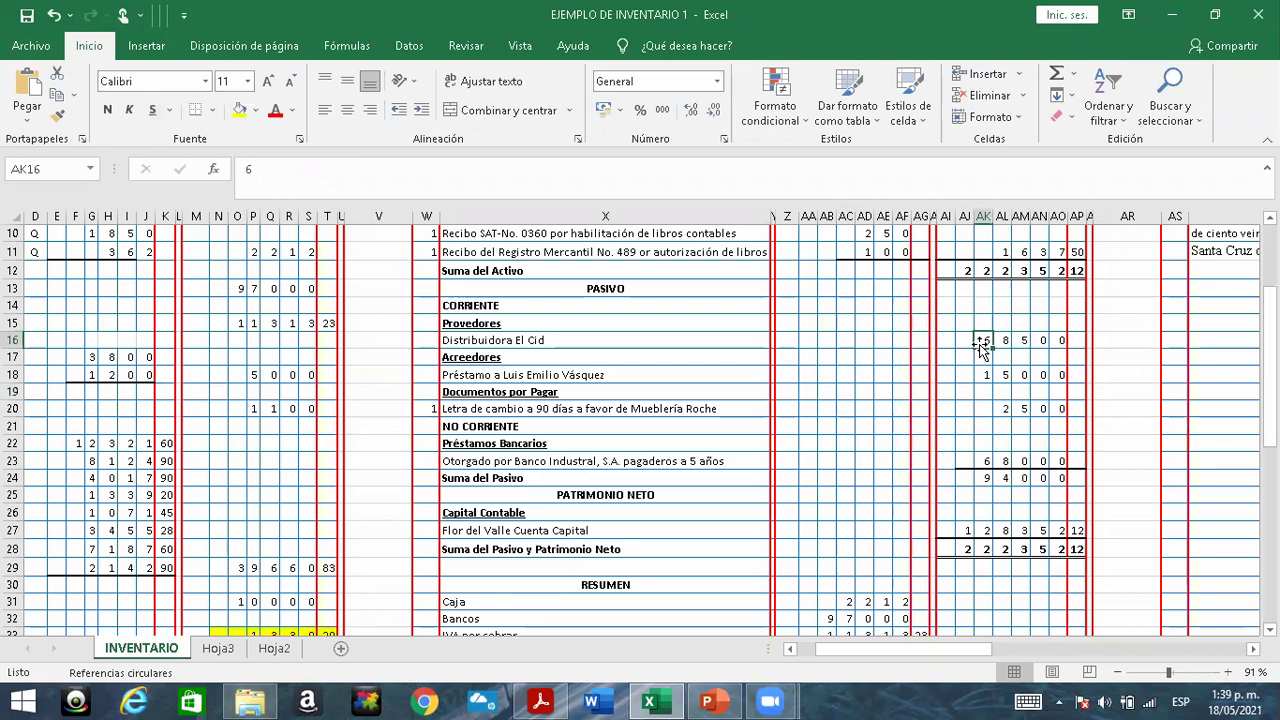
key(BackSpace)
click(982, 374)
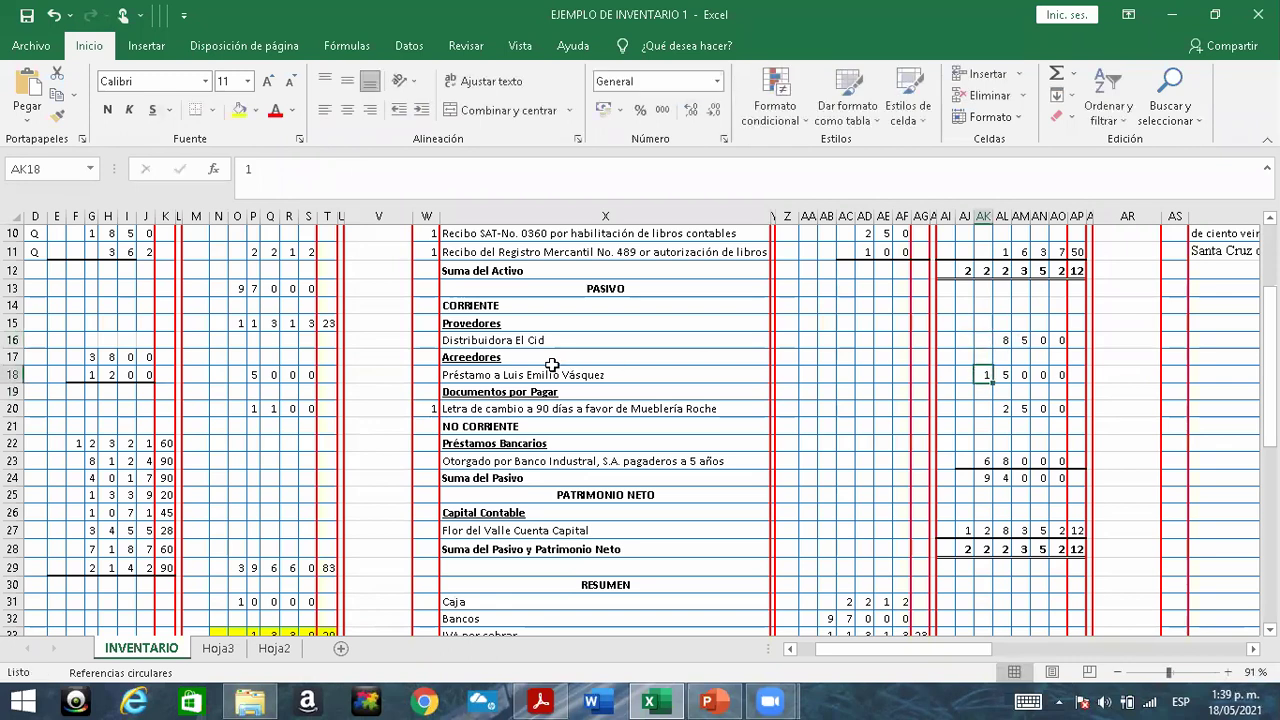
Switch to the PDF guide and select the words "Se adeuda por Q 8,500.00" in the debts paragraph.
click(655, 700)
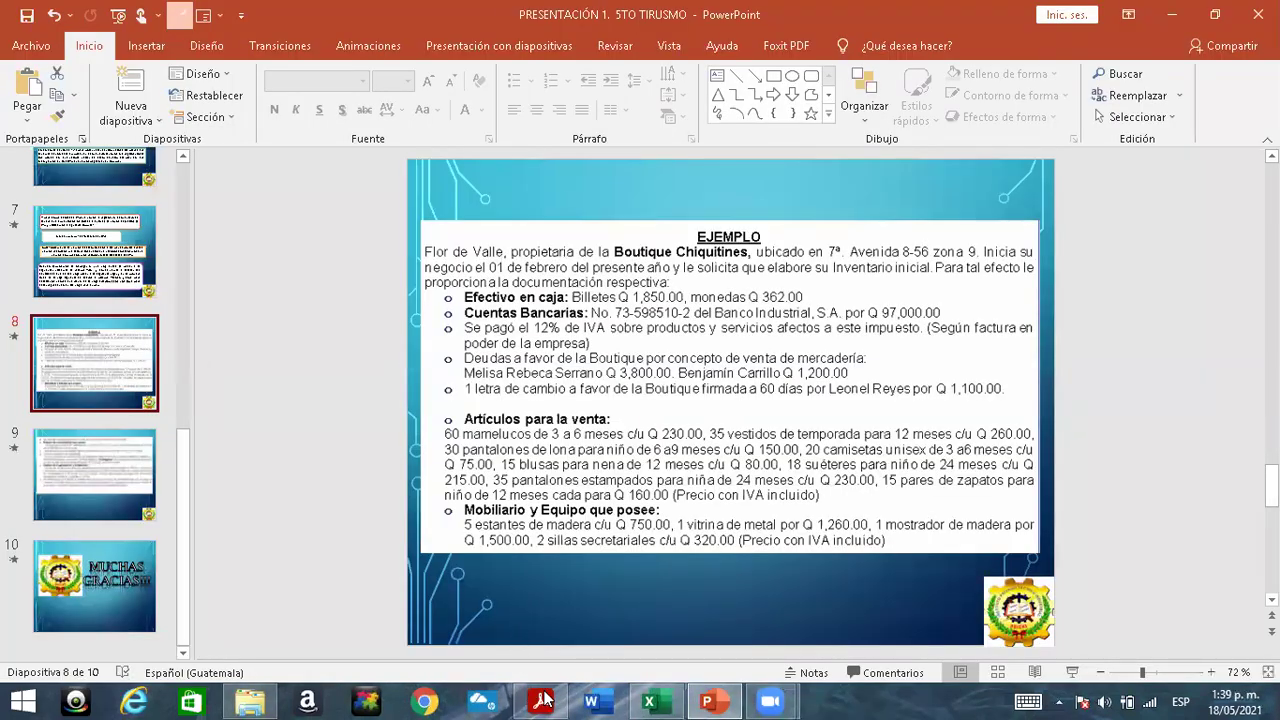
click(543, 700)
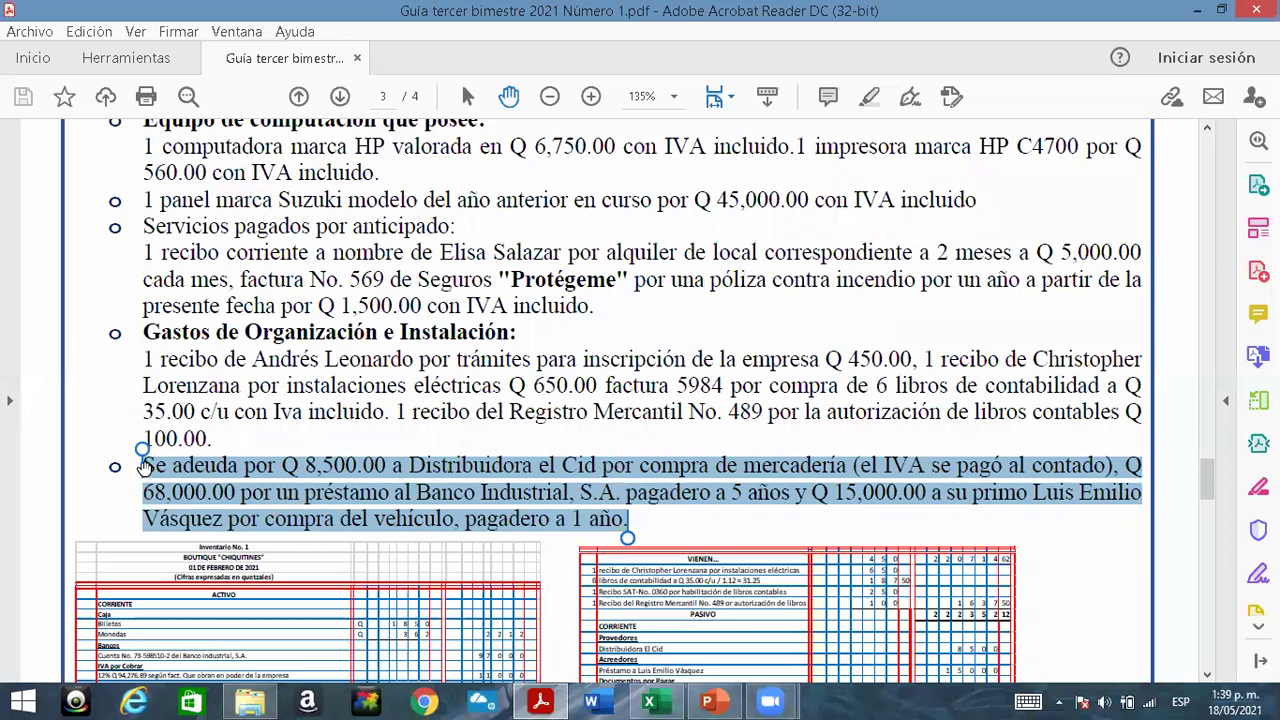
click(362, 464)
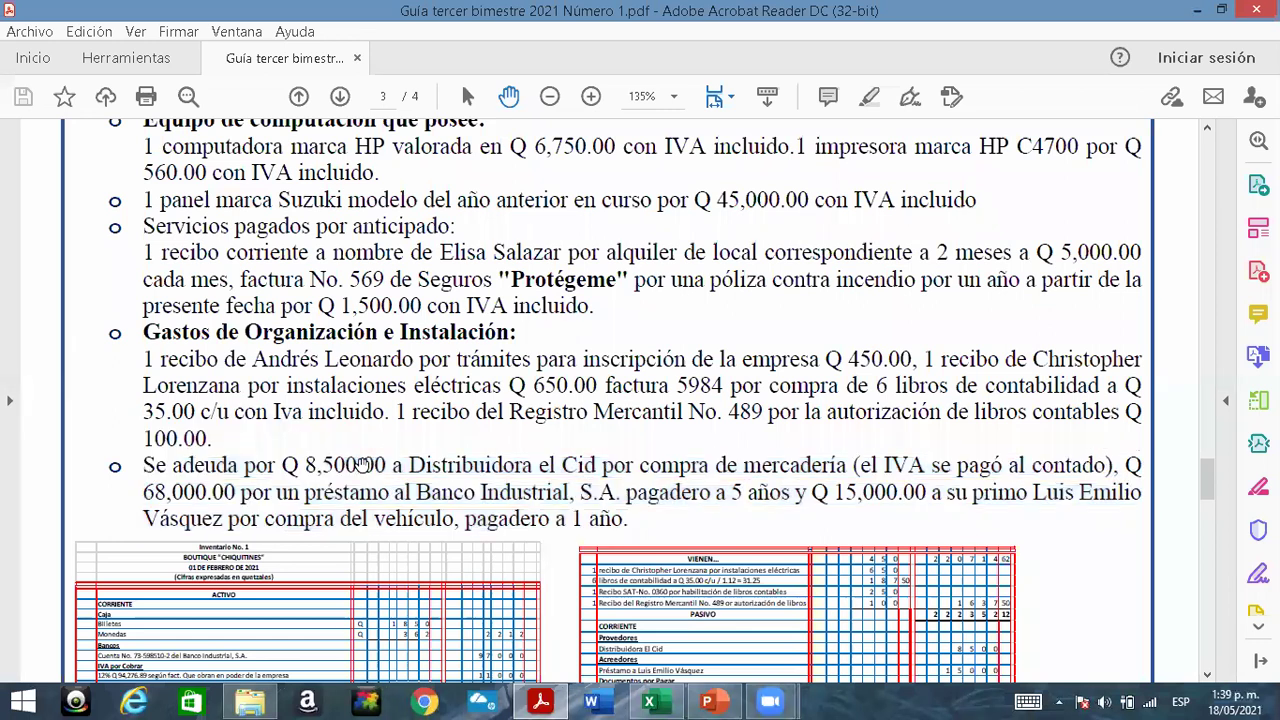
drag(355, 464, 143, 466)
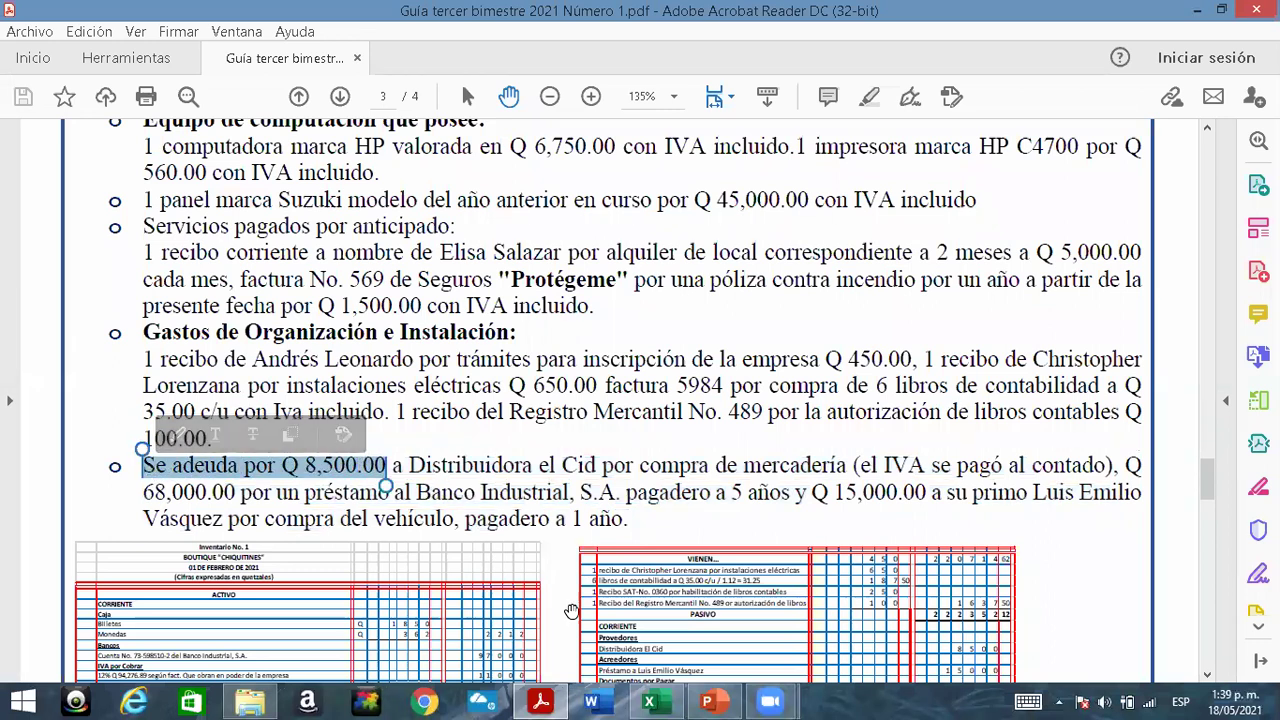
Return to the Excel inventory and examine the Préstamos Bancarios entry in row 22 and the owner's capital account in row 27.
click(538, 700)
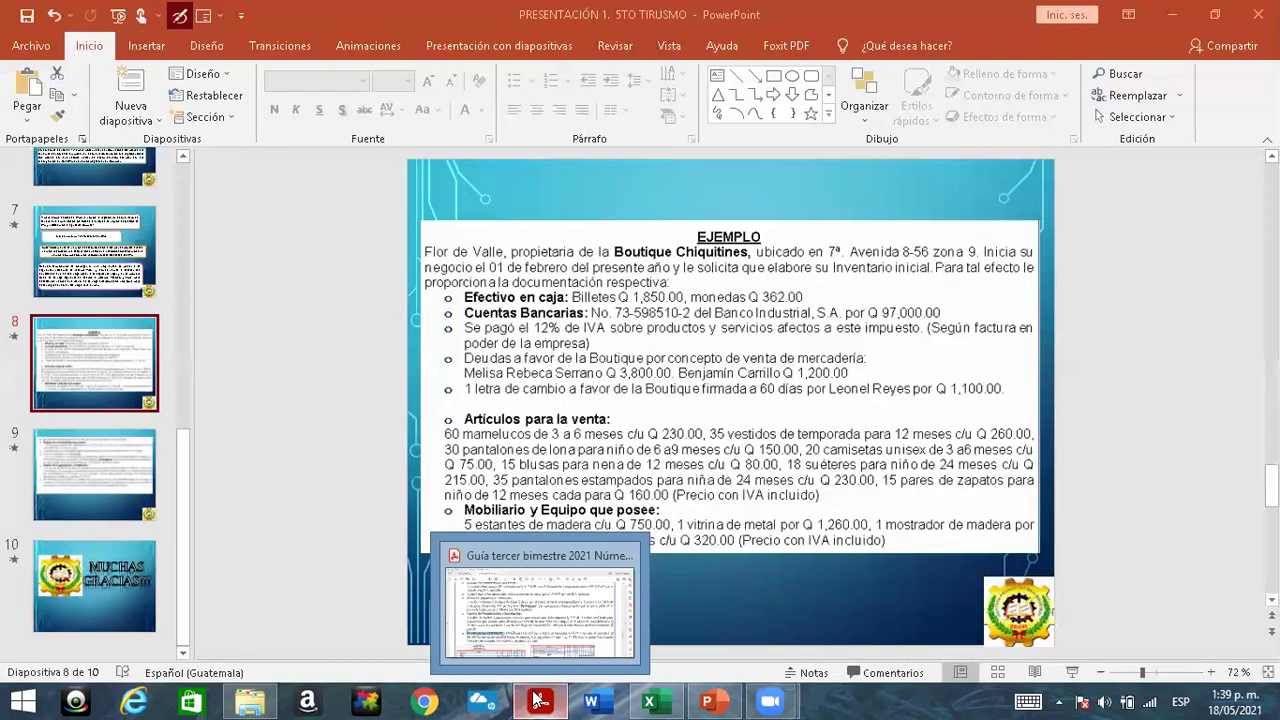
key(alt+Tab)
click(652, 700)
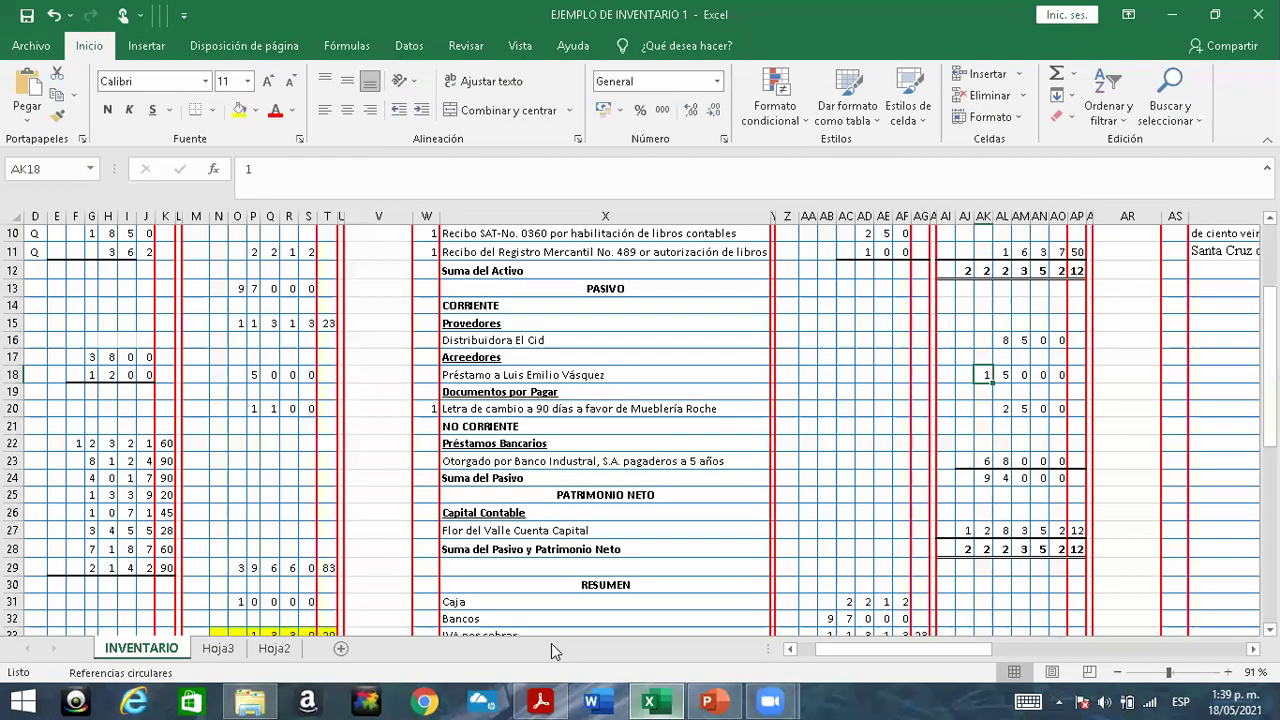
click(472, 446)
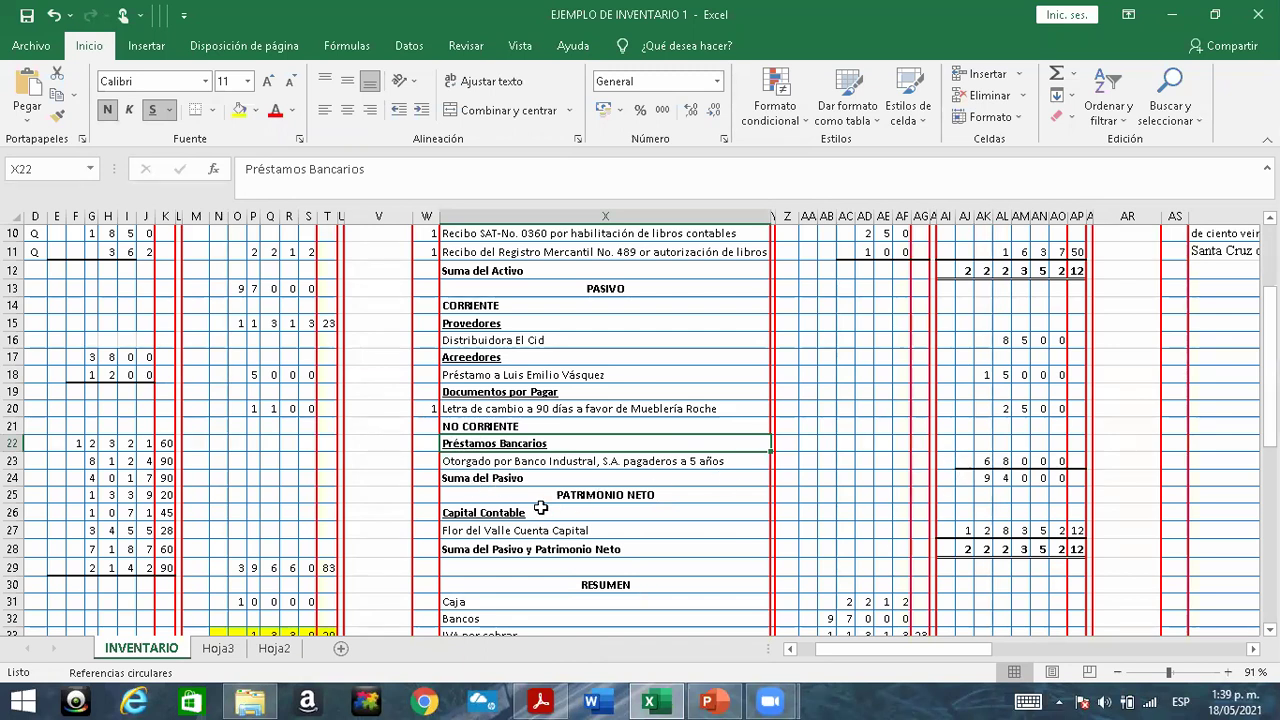
click(473, 533)
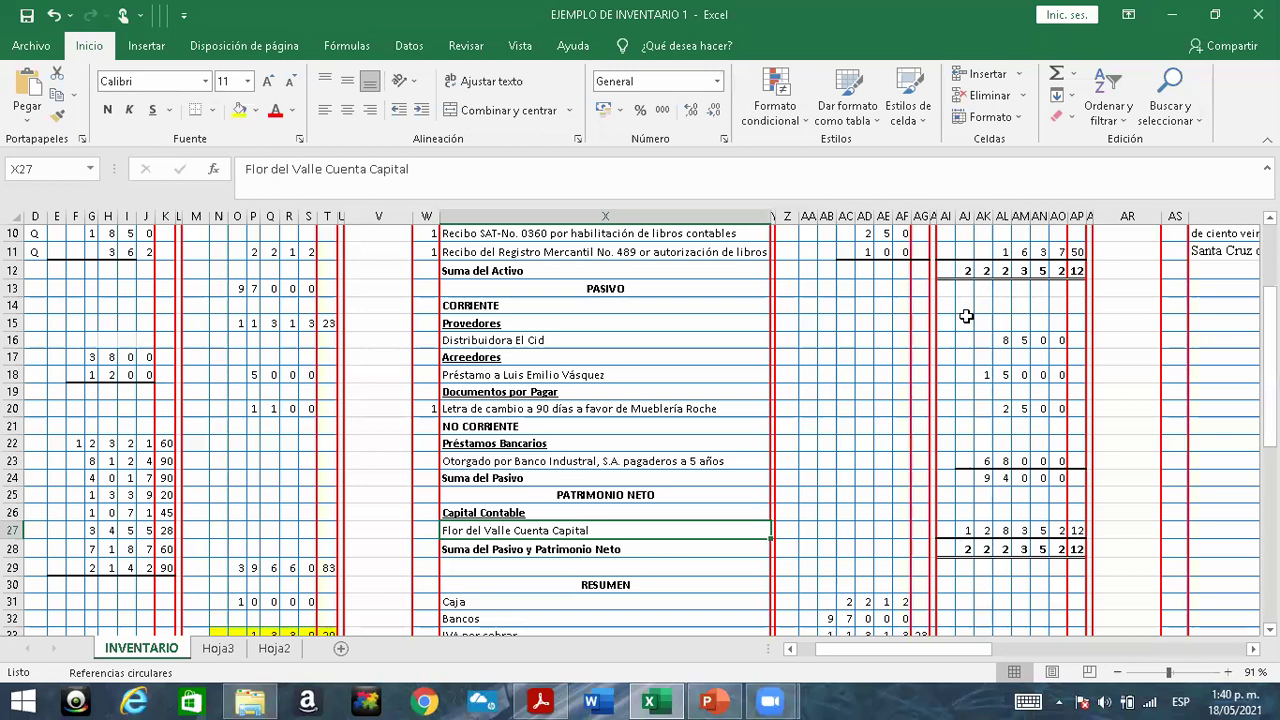
Examine the RESUMEN section's Caja, Bancos, IVA por cobrar and Proveedores lines.
scroll(981, 494, down, 5)
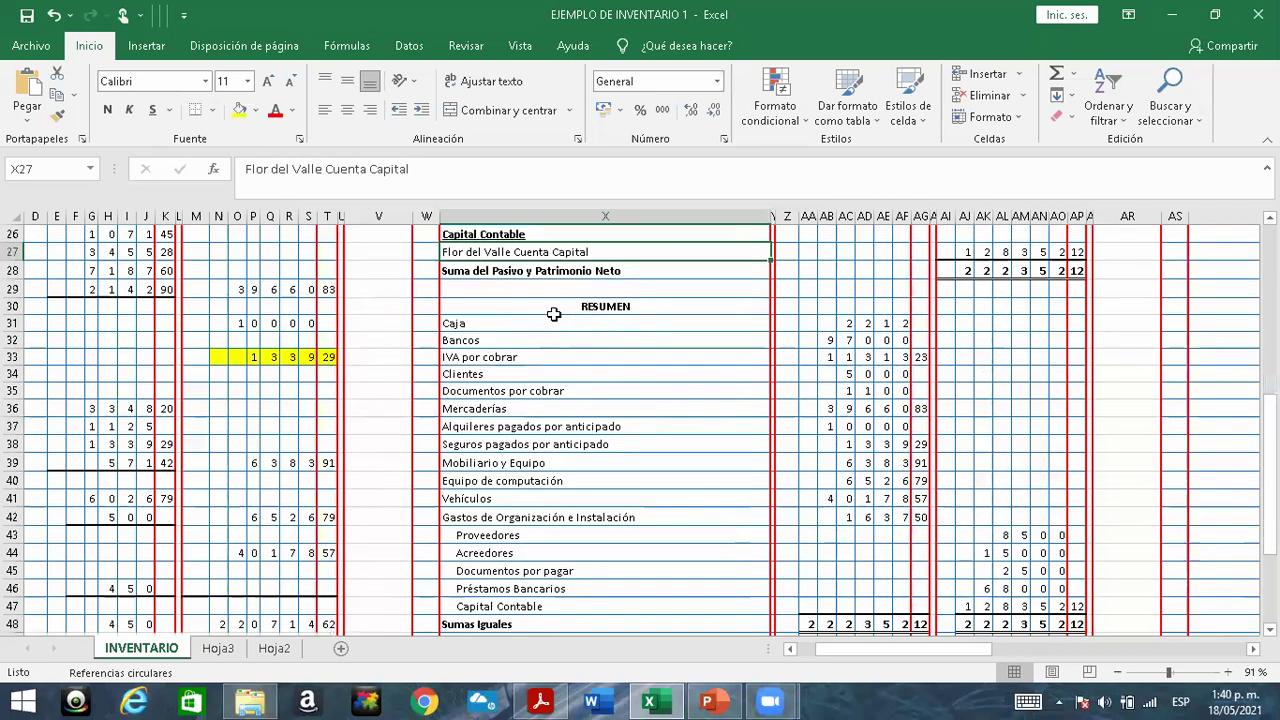
click(485, 327)
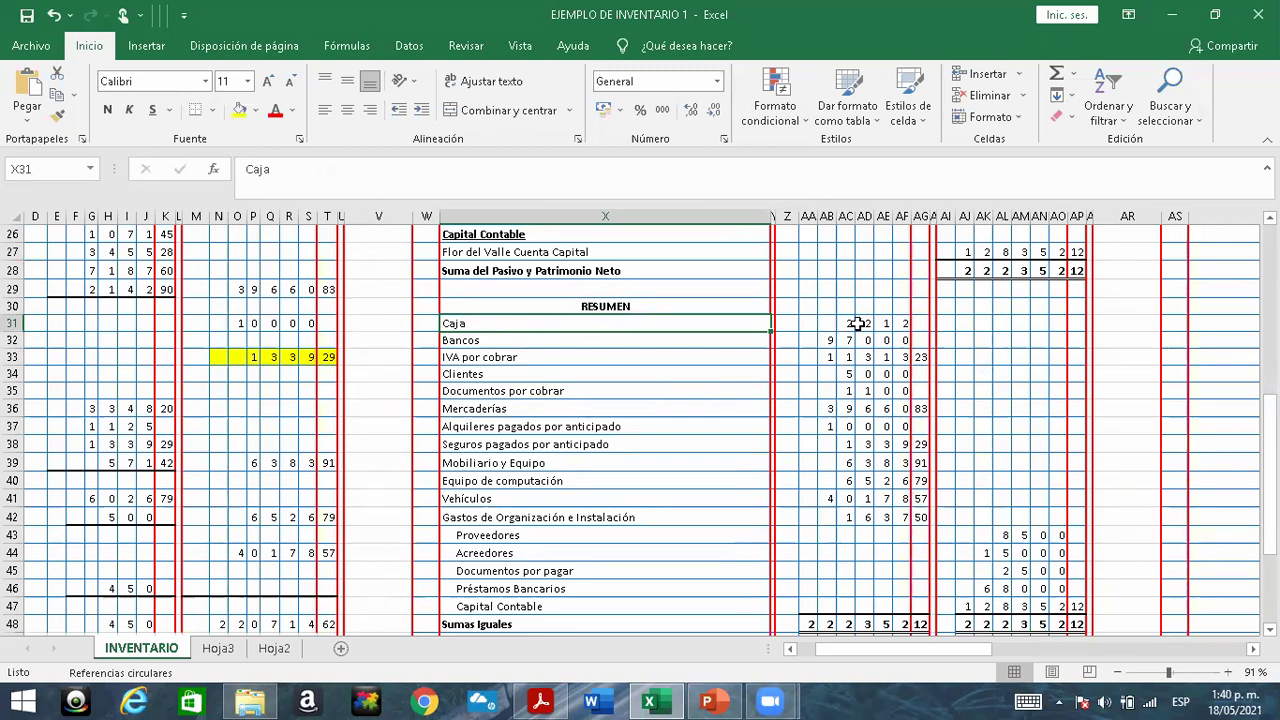
click(492, 340)
click(512, 359)
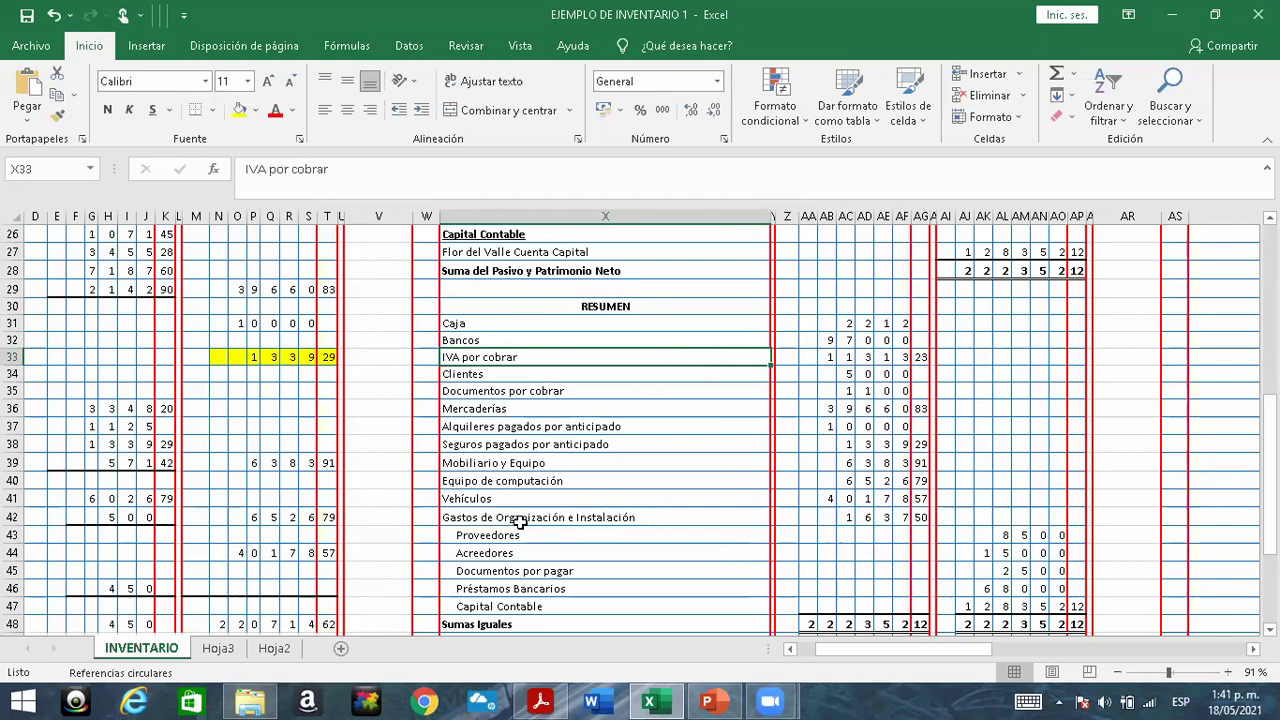
click(487, 535)
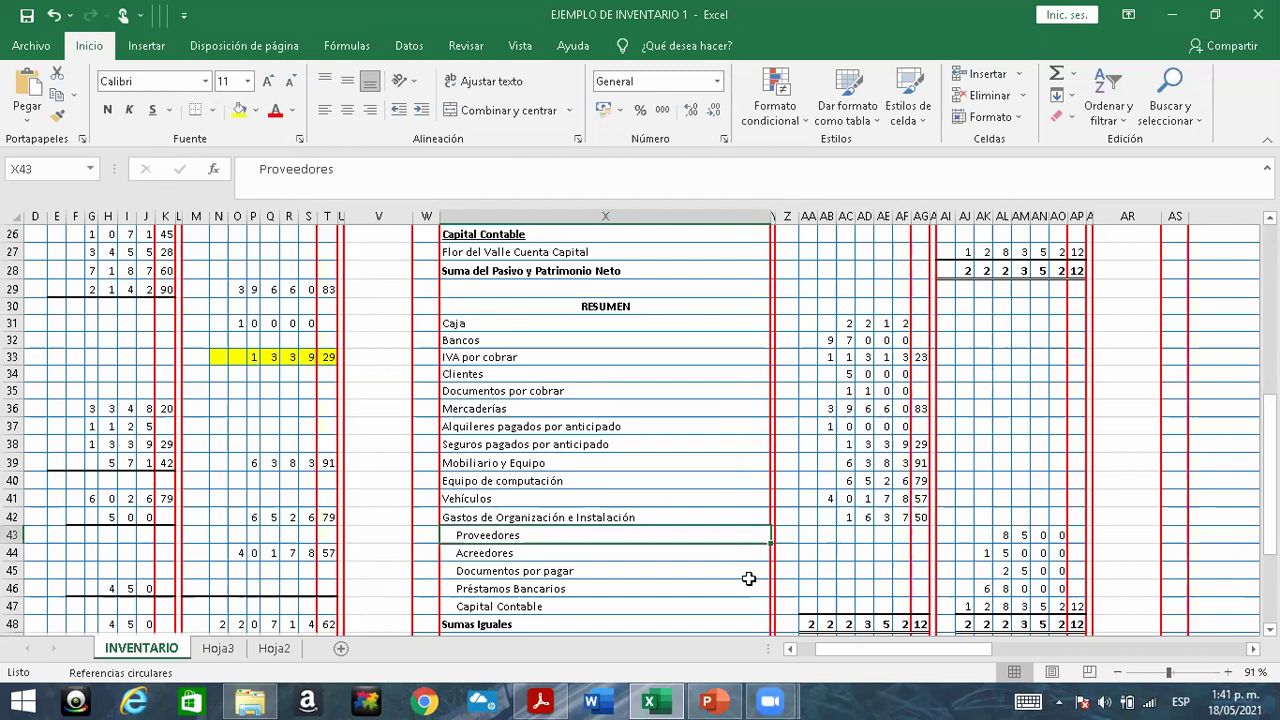
Fill the Caja total cells O11:S11 with yellow.
scroll(748, 578, left, 5)
scroll(748, 578, up, 7)
scroll(748, 578, up, 1)
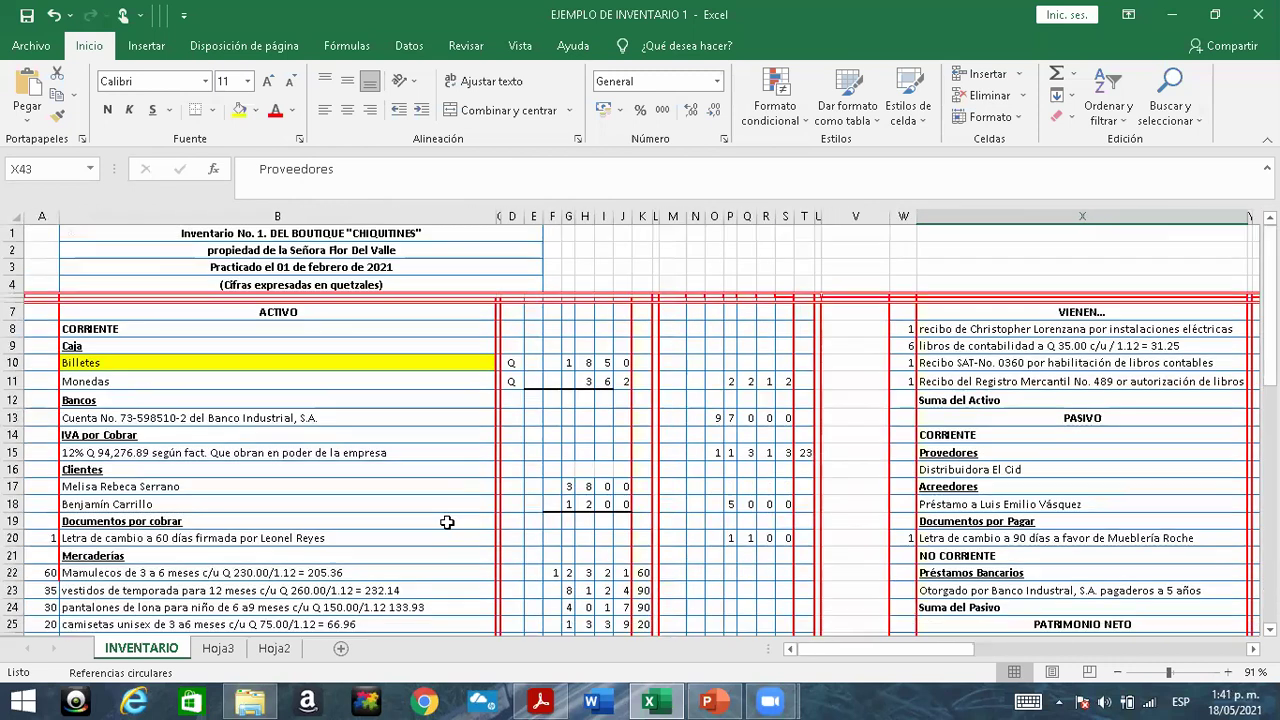
click(92, 350)
drag(717, 381, 788, 382)
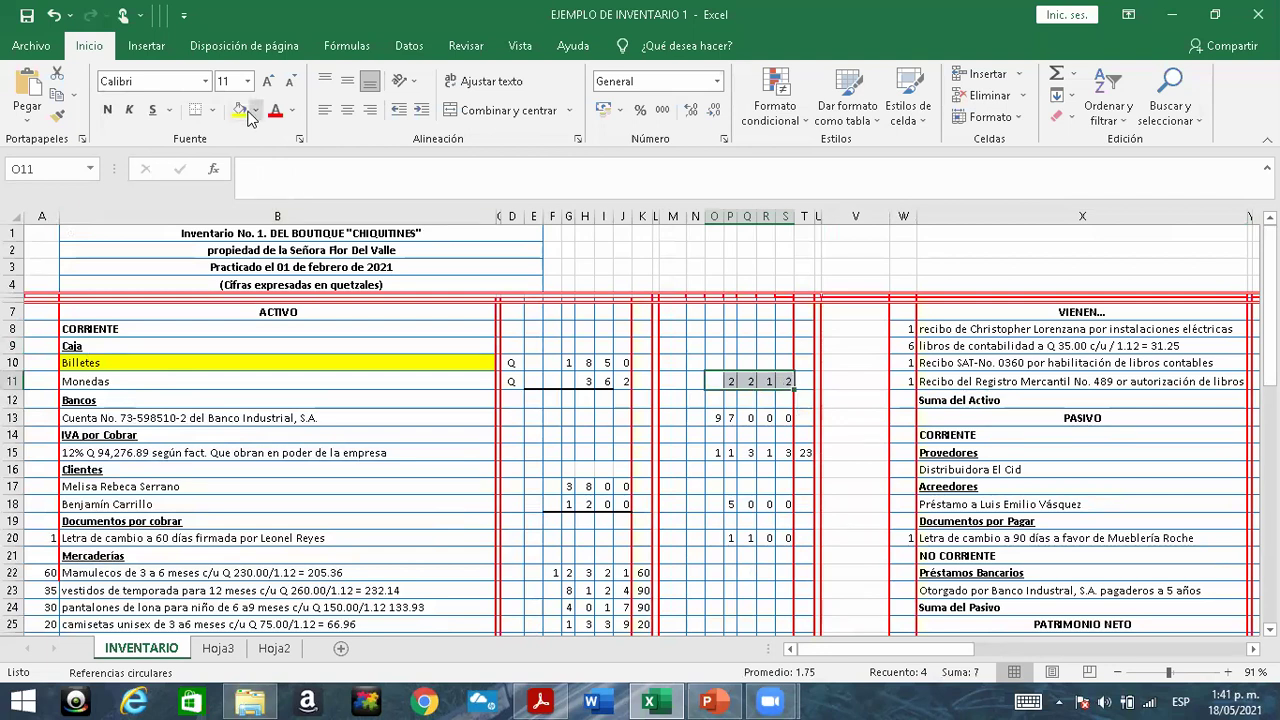
click(239, 110)
click(706, 452)
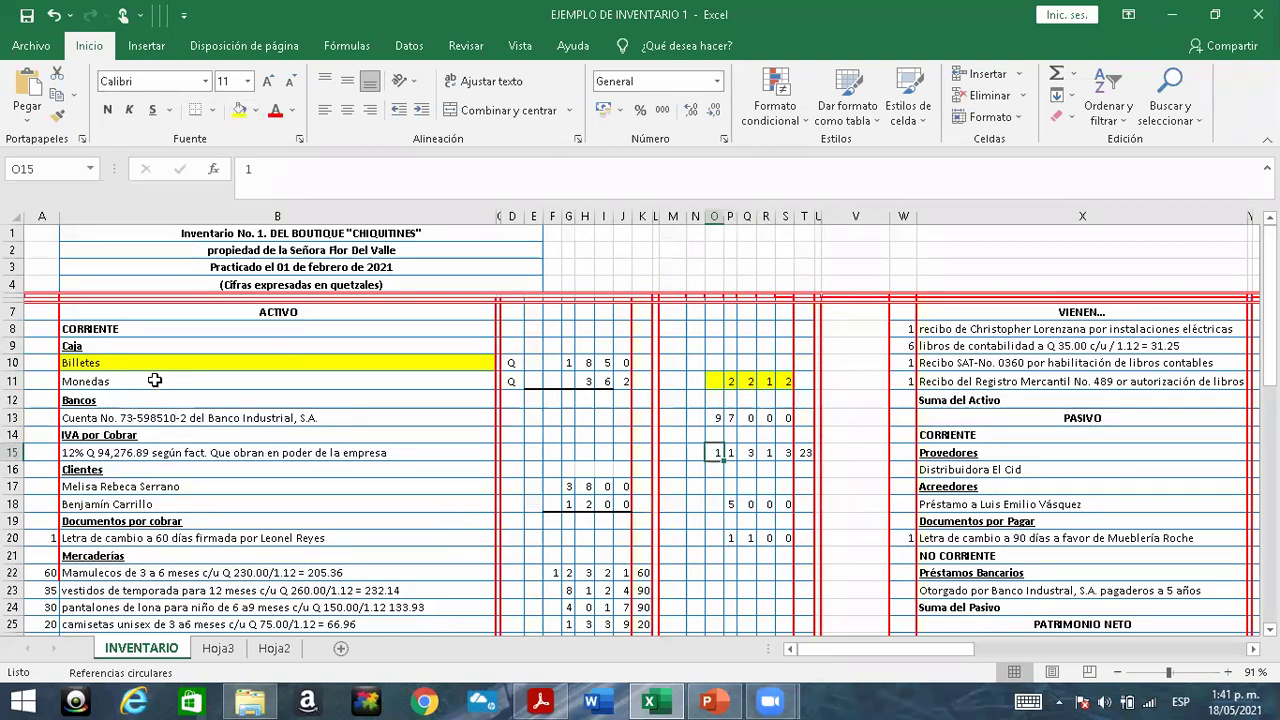
Examine how the account totals carry into the RESUMEN section down to the Sumas Iguales row.
scroll(155, 380, right, 4)
scroll(155, 380, down, 10)
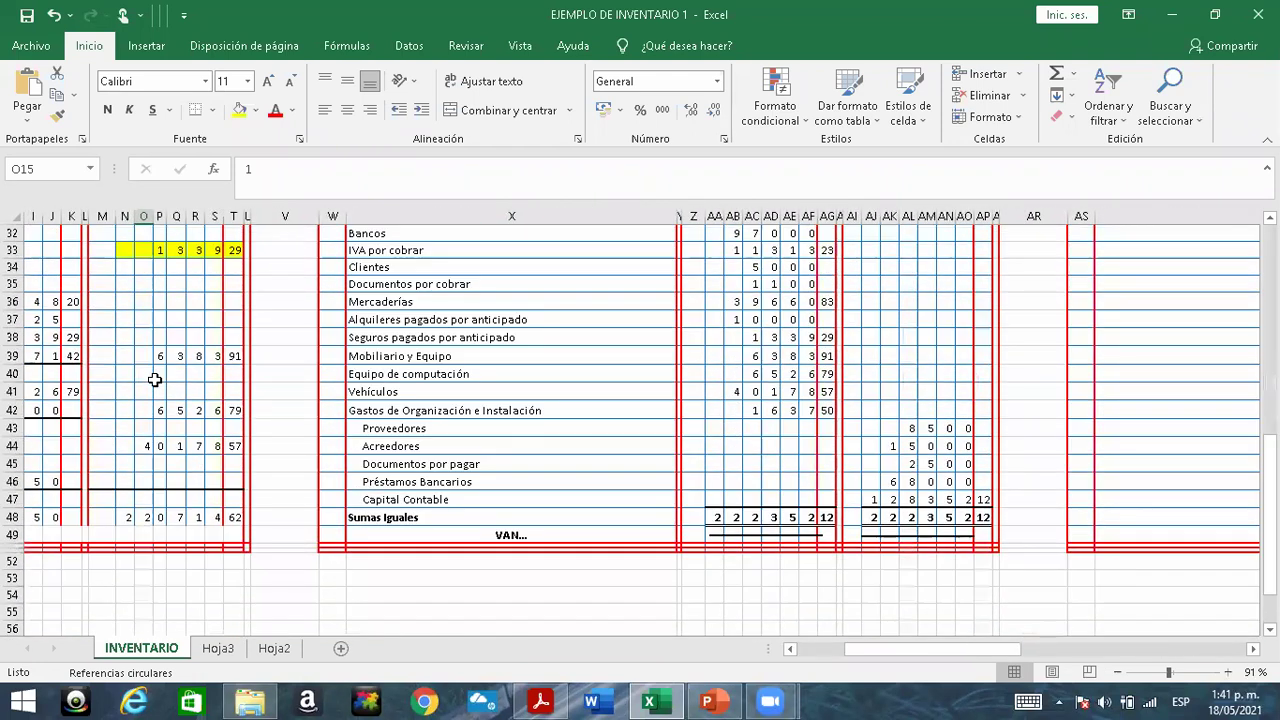
scroll(155, 380, up, 2)
scroll(155, 380, left, 1)
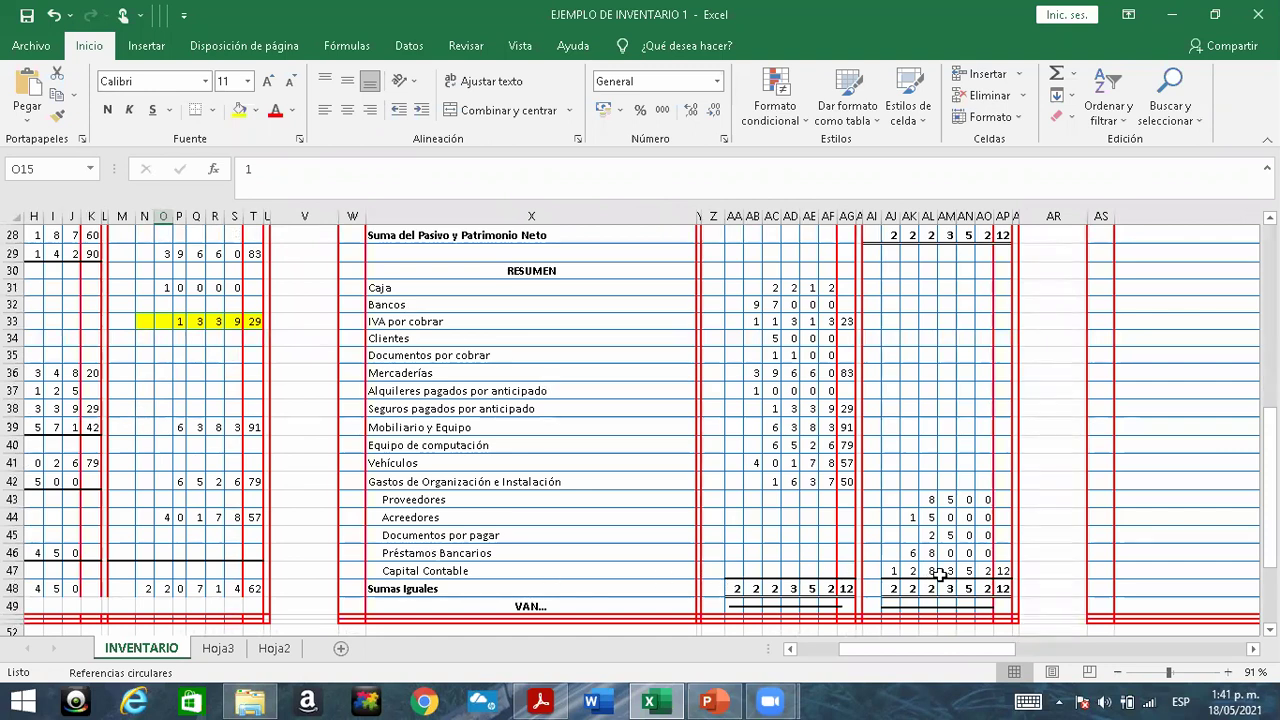
Review the ACTIVO accounts from Caja through Mercaderías, Mobiliario y Equipo and Vehículos against their totals.
scroll(940, 573, left, 4)
scroll(940, 573, up, 8)
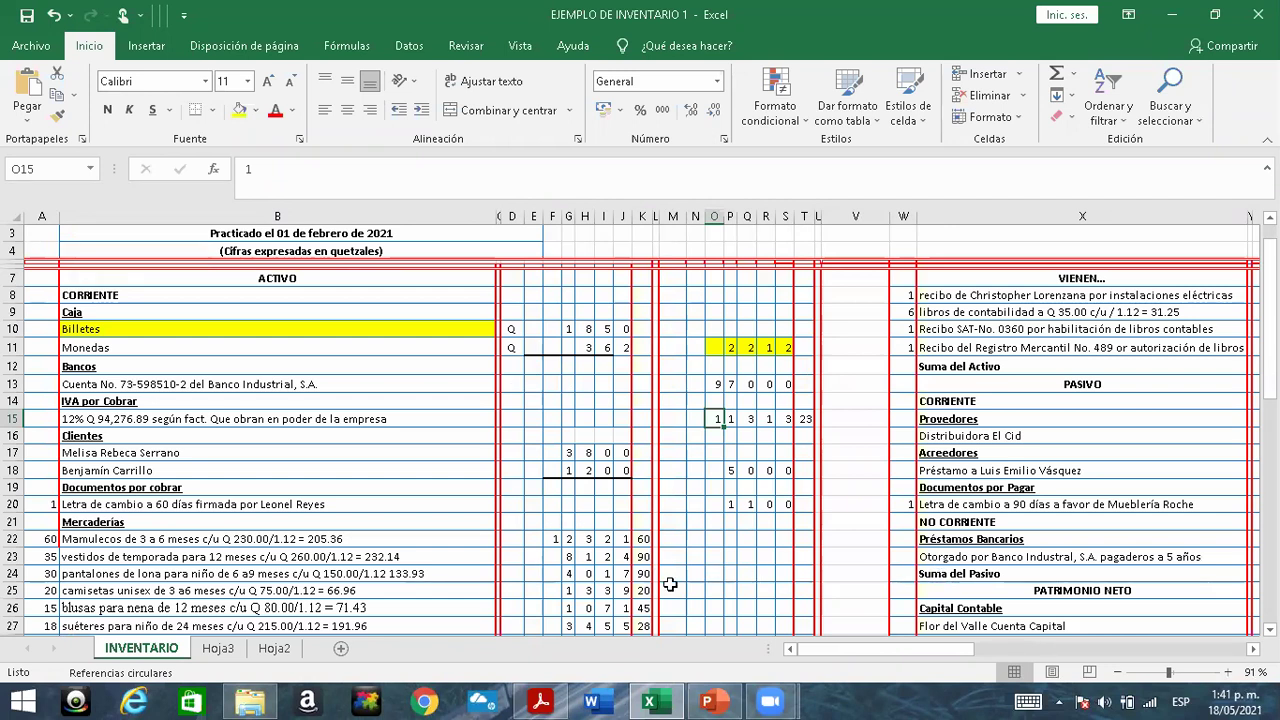
scroll(670, 584, down, 3)
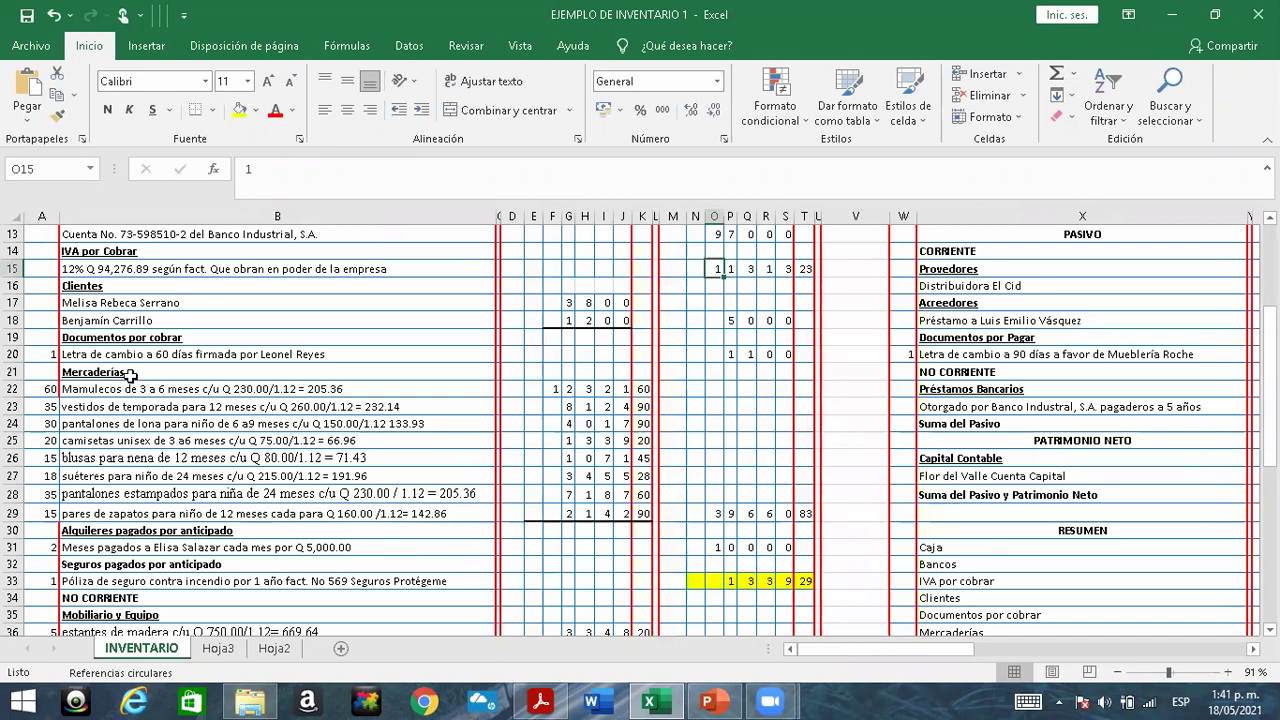
click(710, 513)
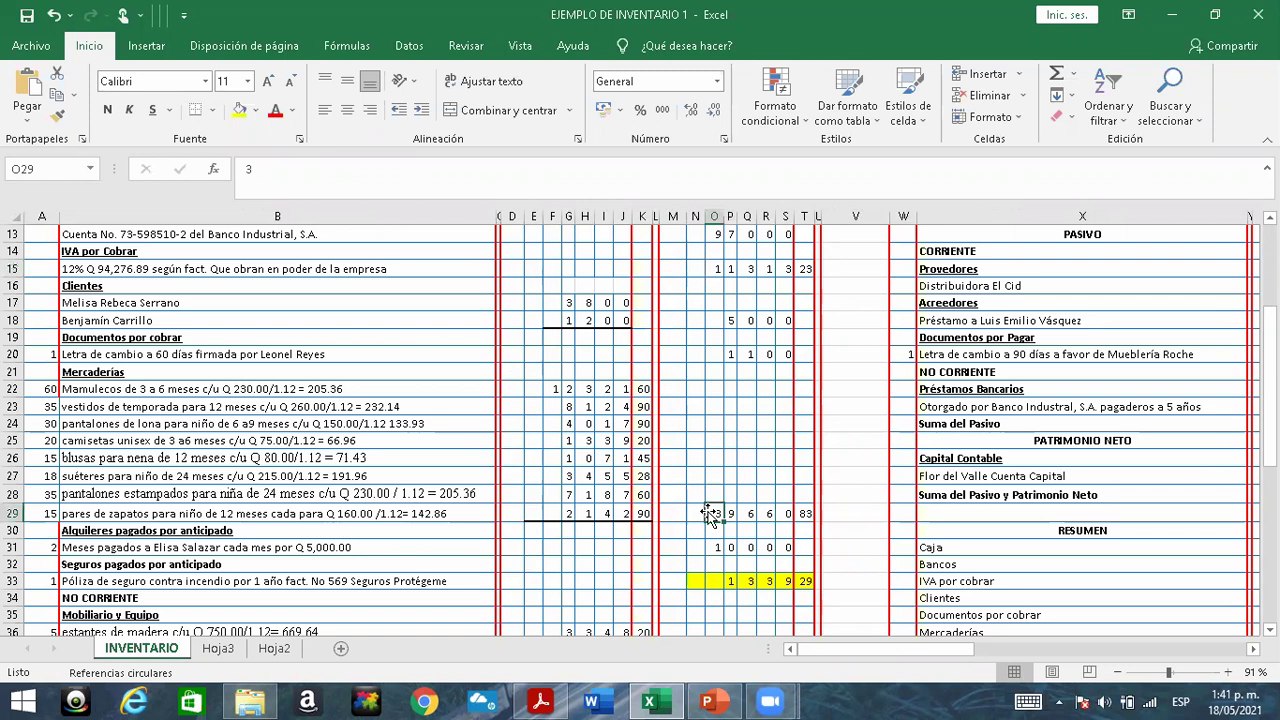
scroll(710, 513, down, 3)
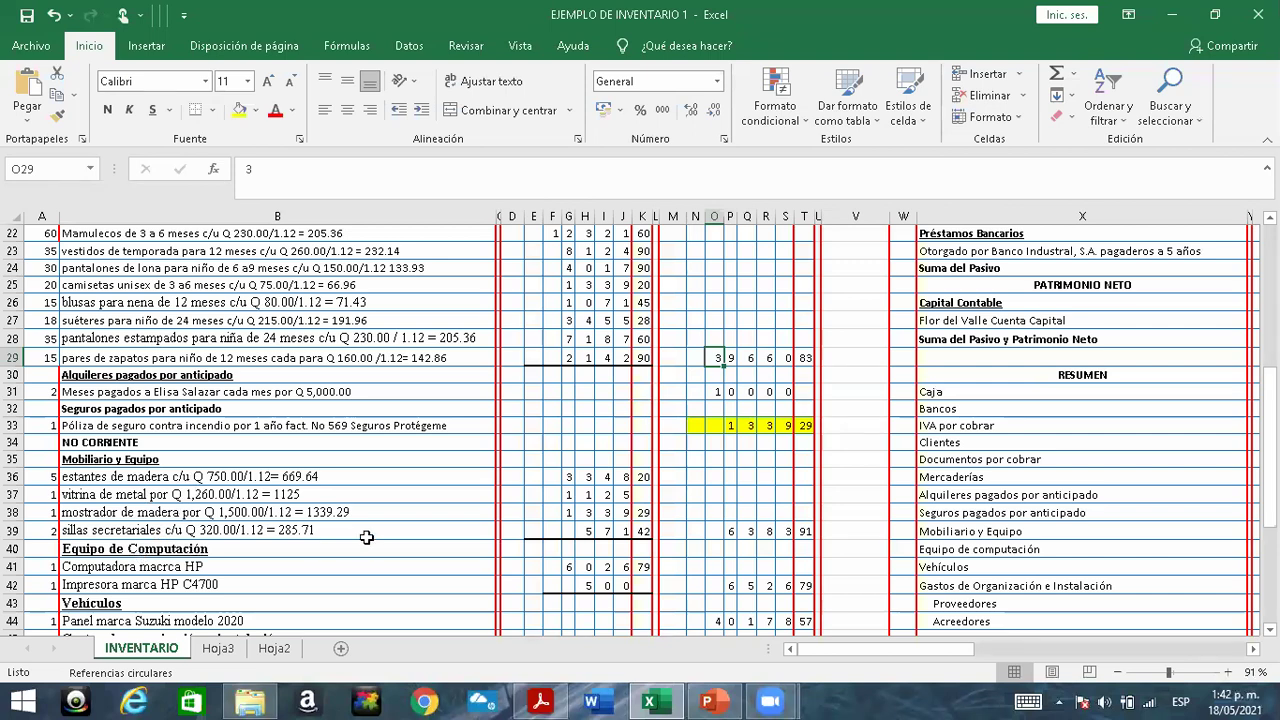
scroll(367, 538, down, 3)
scroll(464, 406, up, 6)
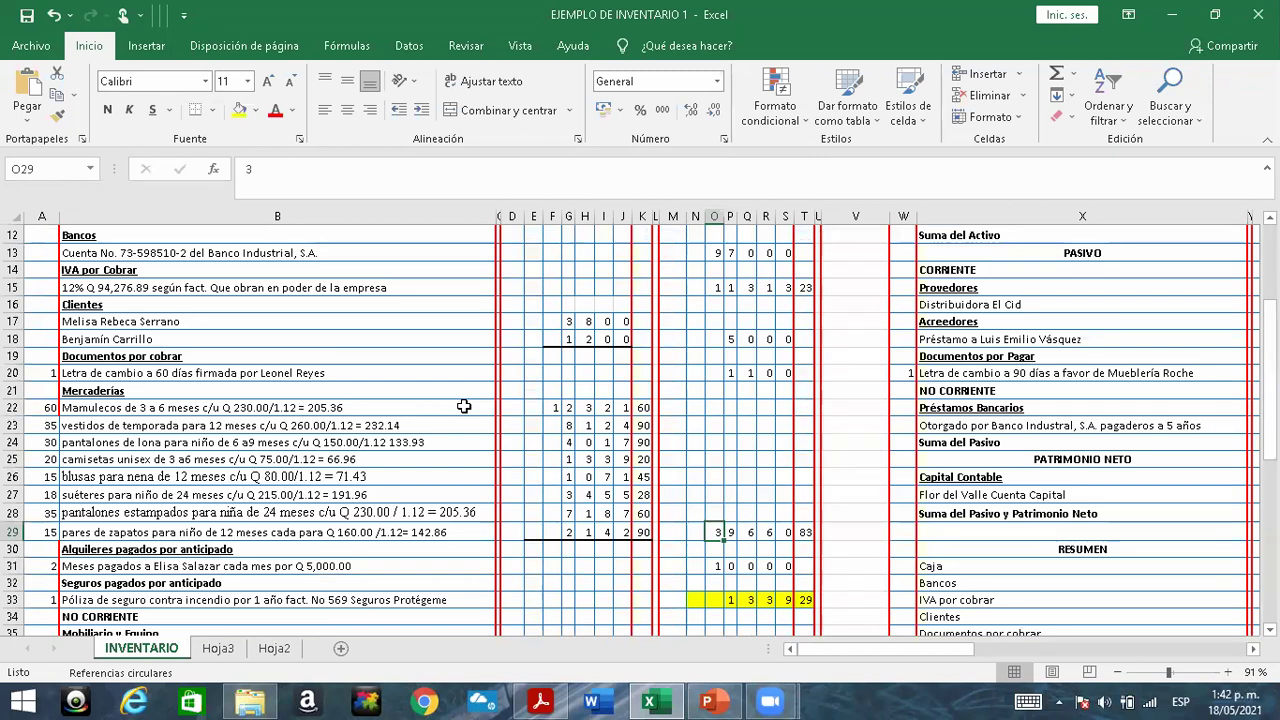
scroll(464, 406, up, 4)
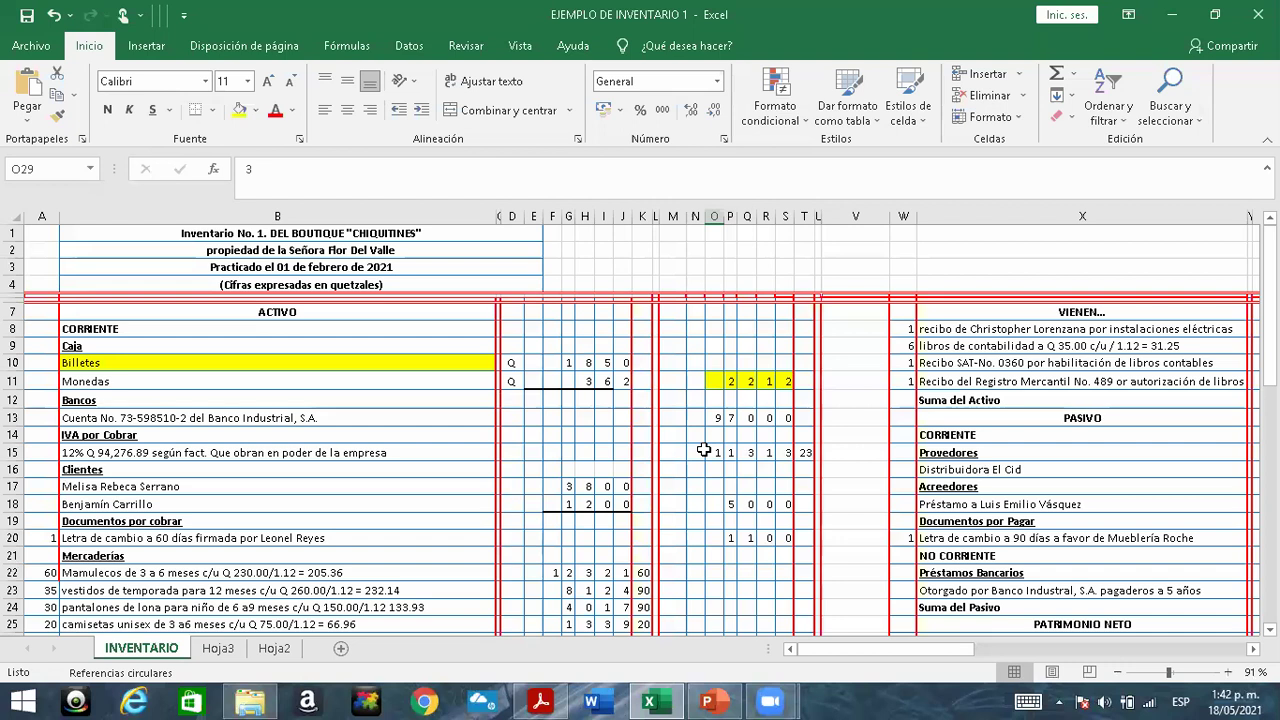
Recheck the RESUMEN section and examine the accountant's certification text beside the inventory.
scroll(704, 450, right, 5)
scroll(704, 450, down, 8)
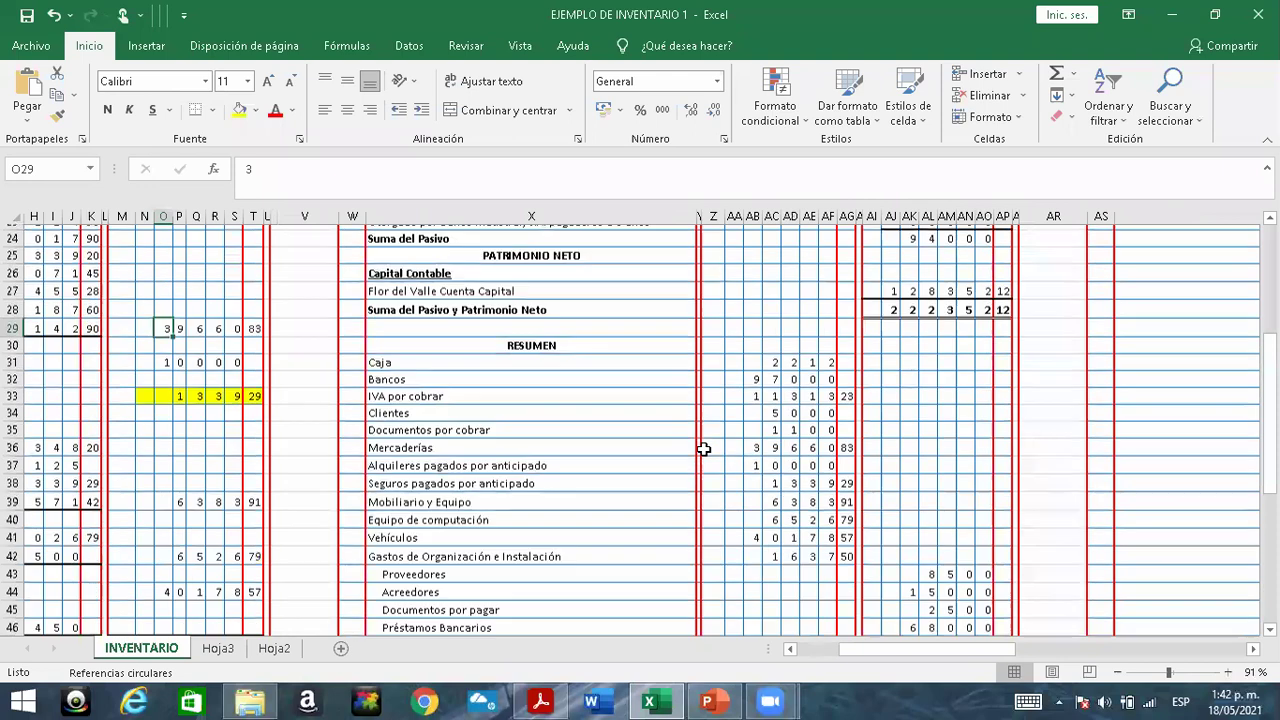
scroll(704, 450, down, 2)
scroll(704, 450, up, 10)
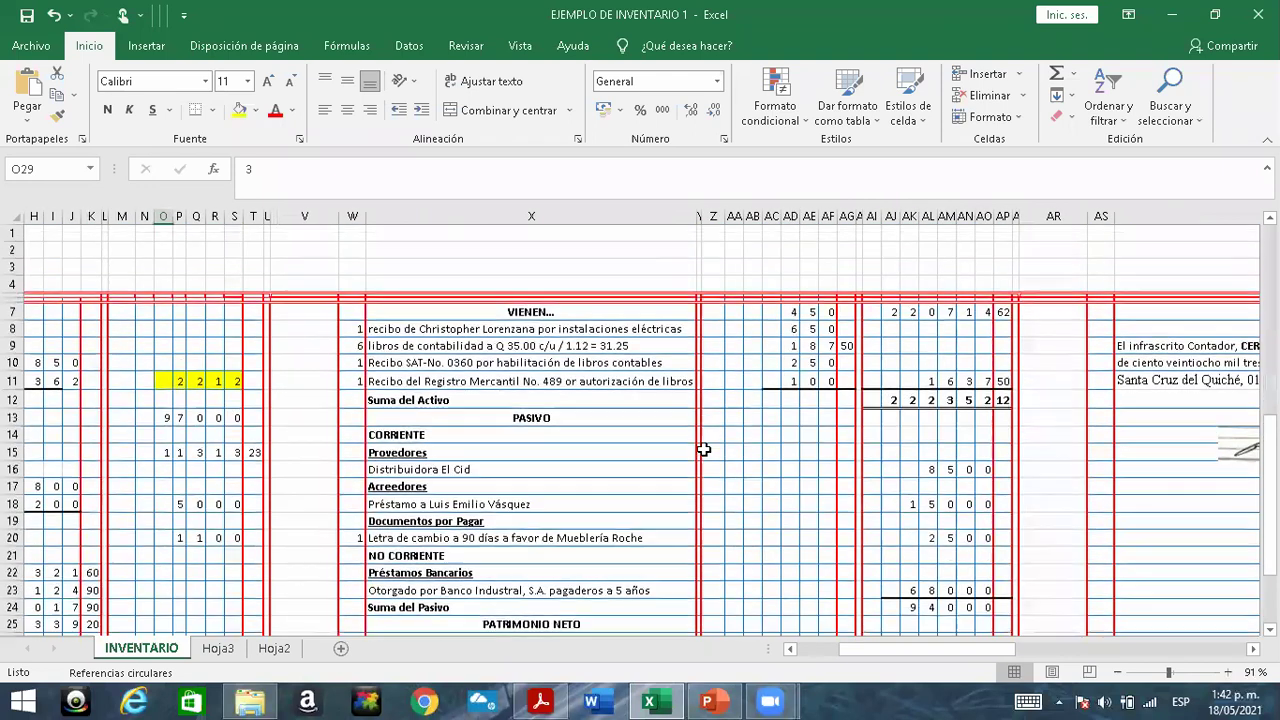
scroll(704, 450, right, 3)
scroll(704, 450, right, 5)
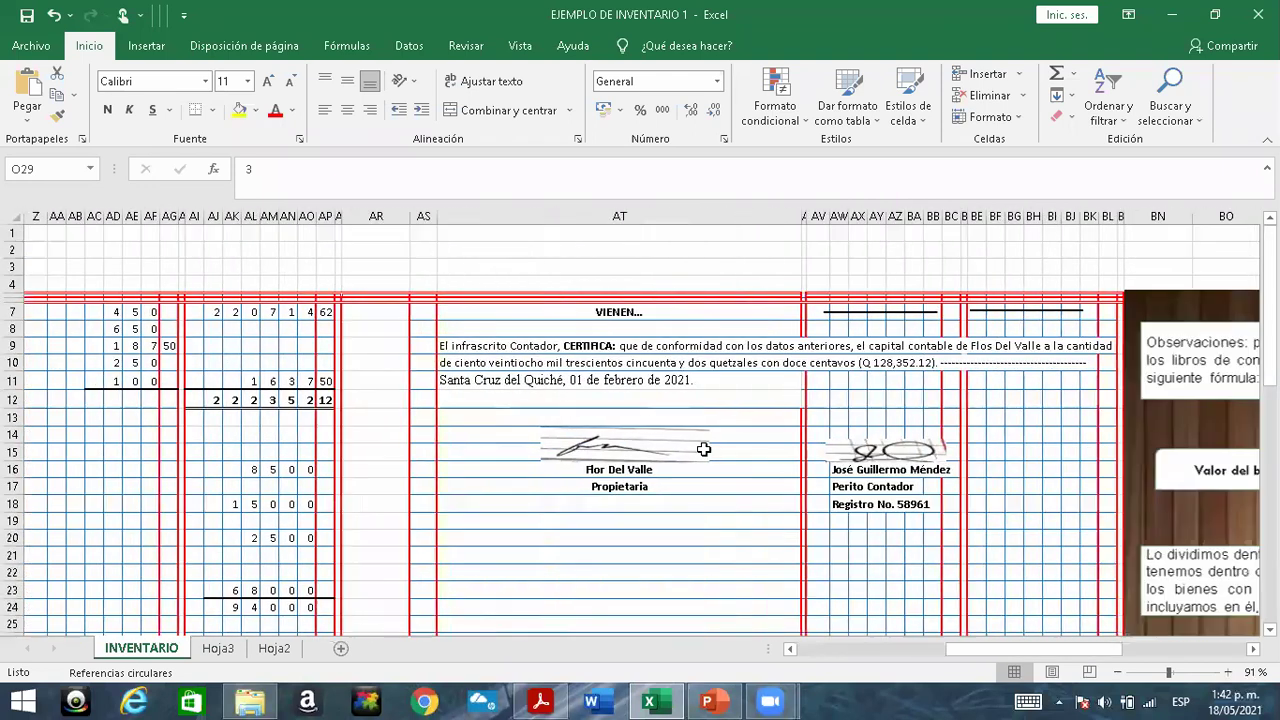
scroll(704, 450, right, 1)
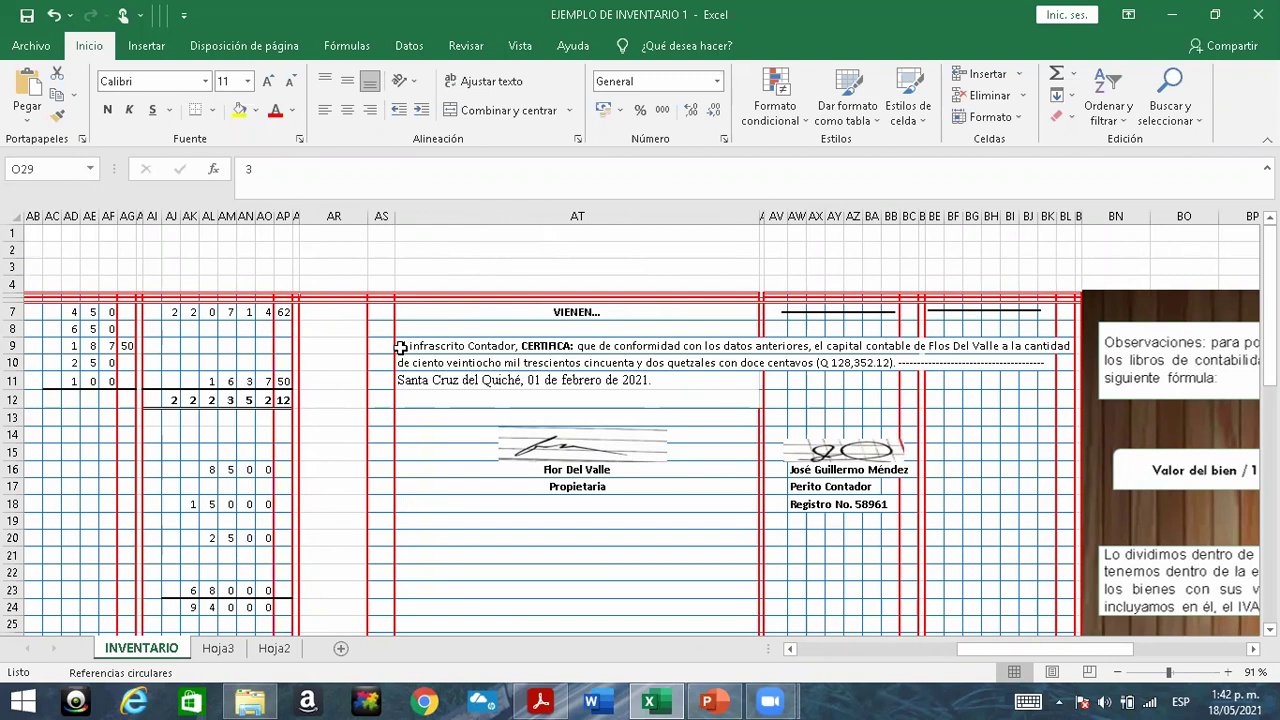
Correct the owner's misspelled first name in the certification sentence in cell AT9, changing its last letter to r.
click(952, 344)
click(444, 350)
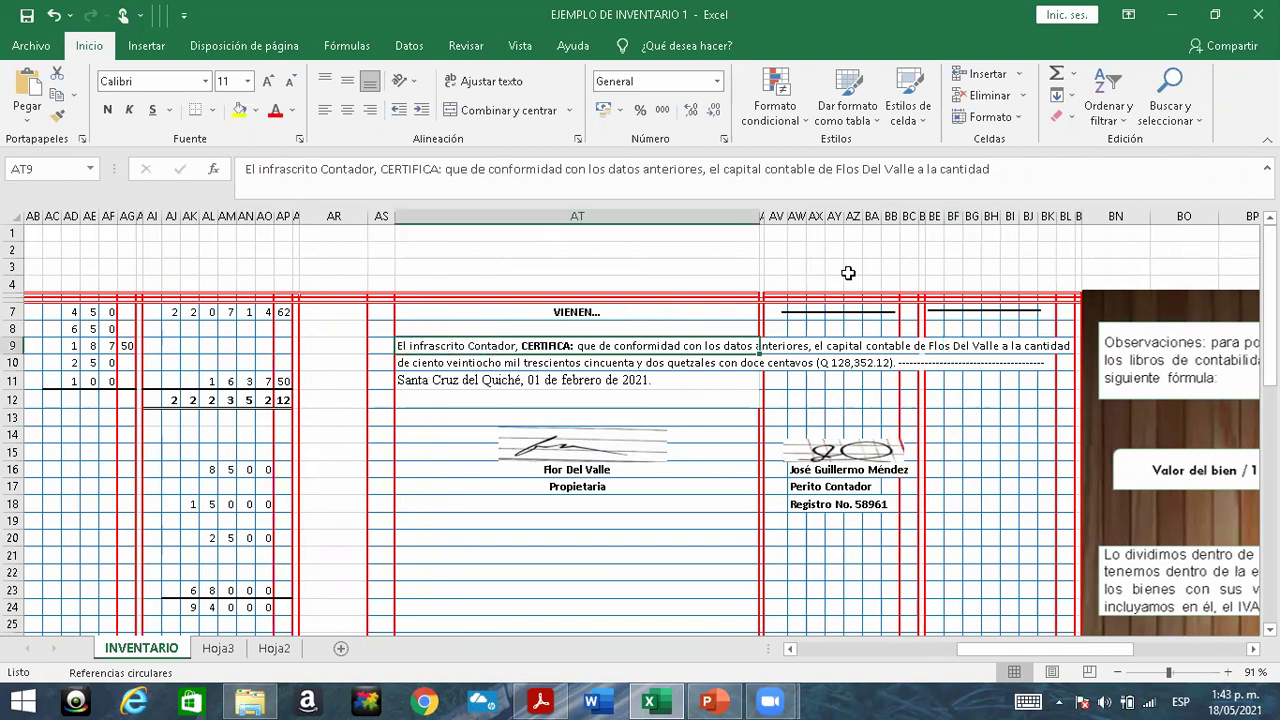
click(860, 168)
key(BackSpace)
text(R)
key(BackSpace)
text(r)
key(Return)
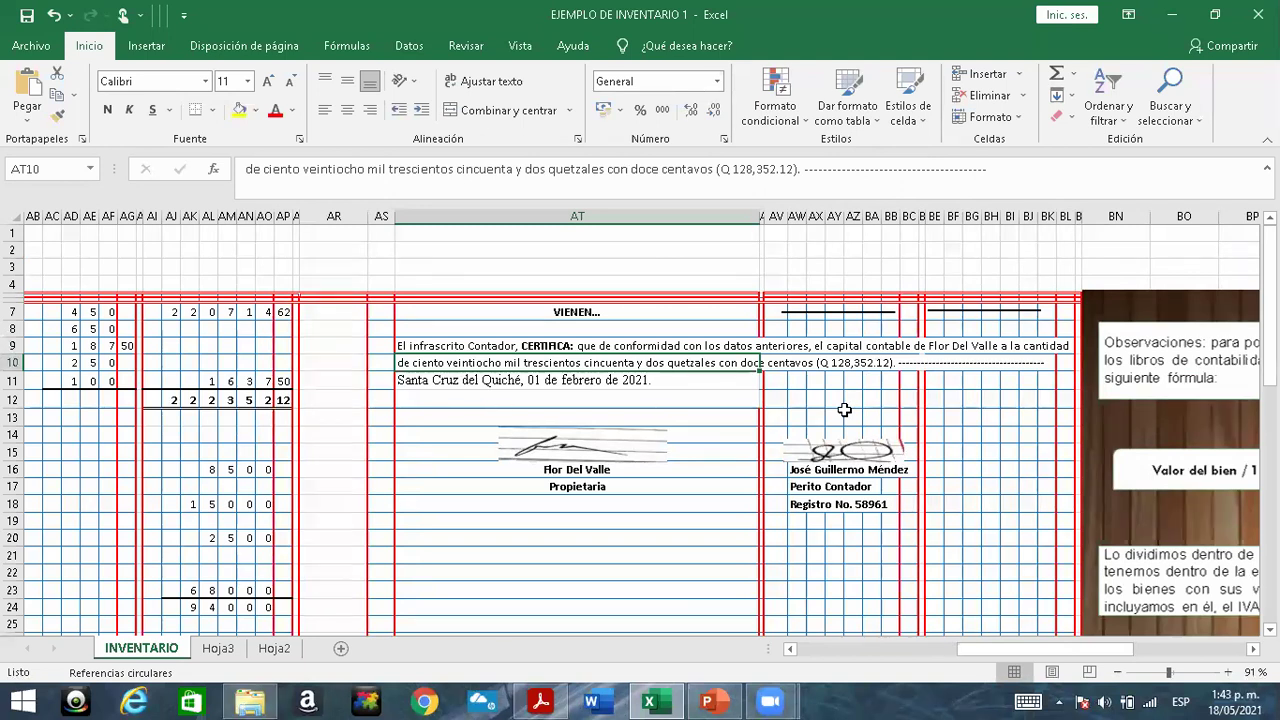
Examine the certification's closing dashes, the place and date line in AT11, and the Propietaria signature block.
click(426, 394)
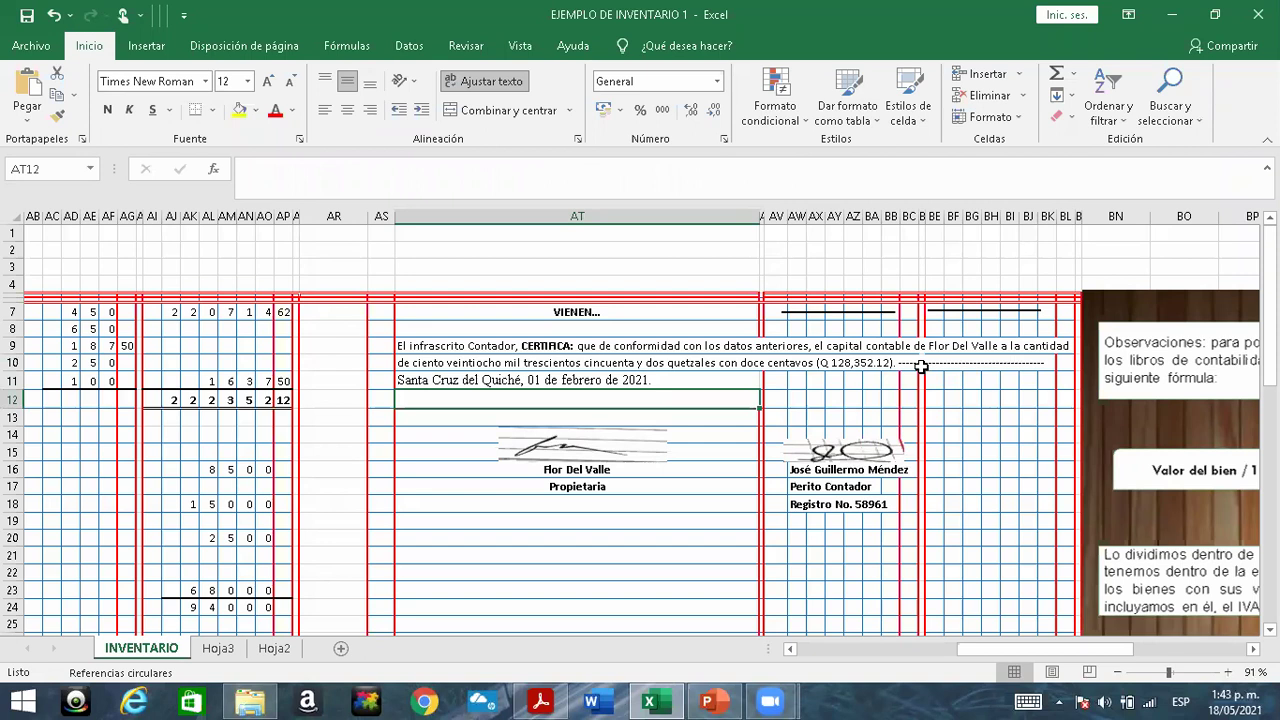
click(918, 366)
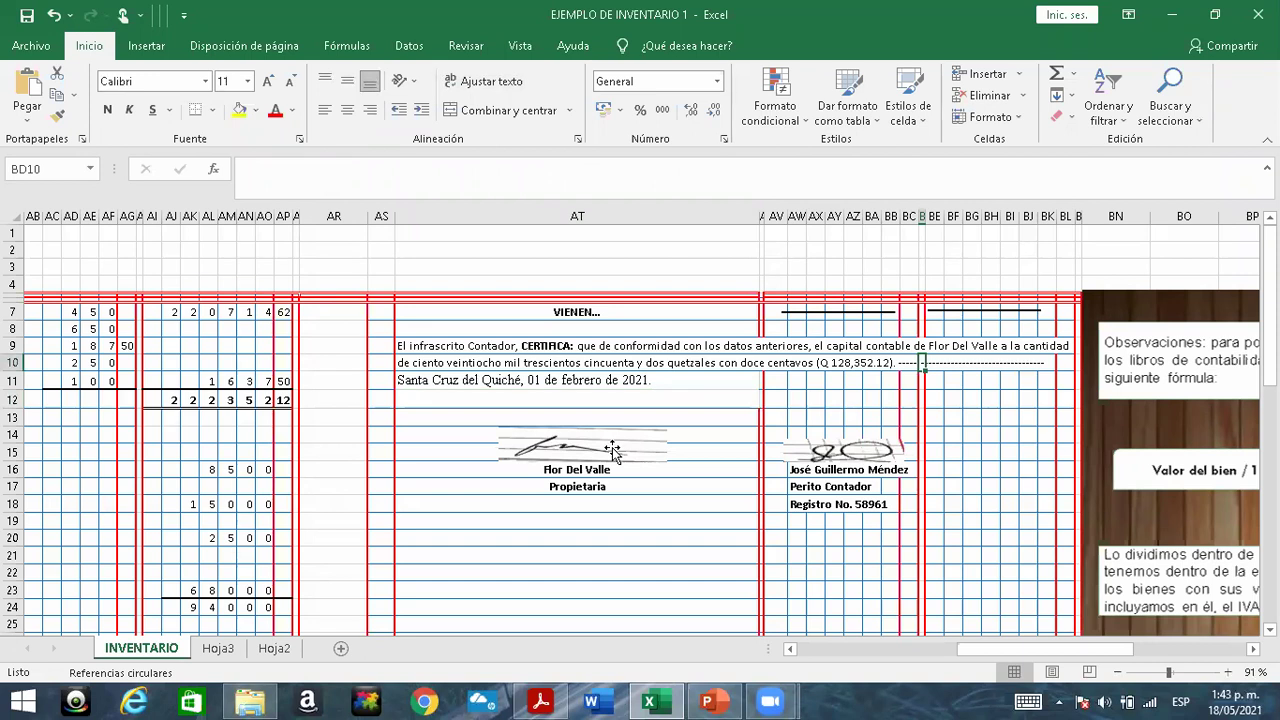
click(415, 386)
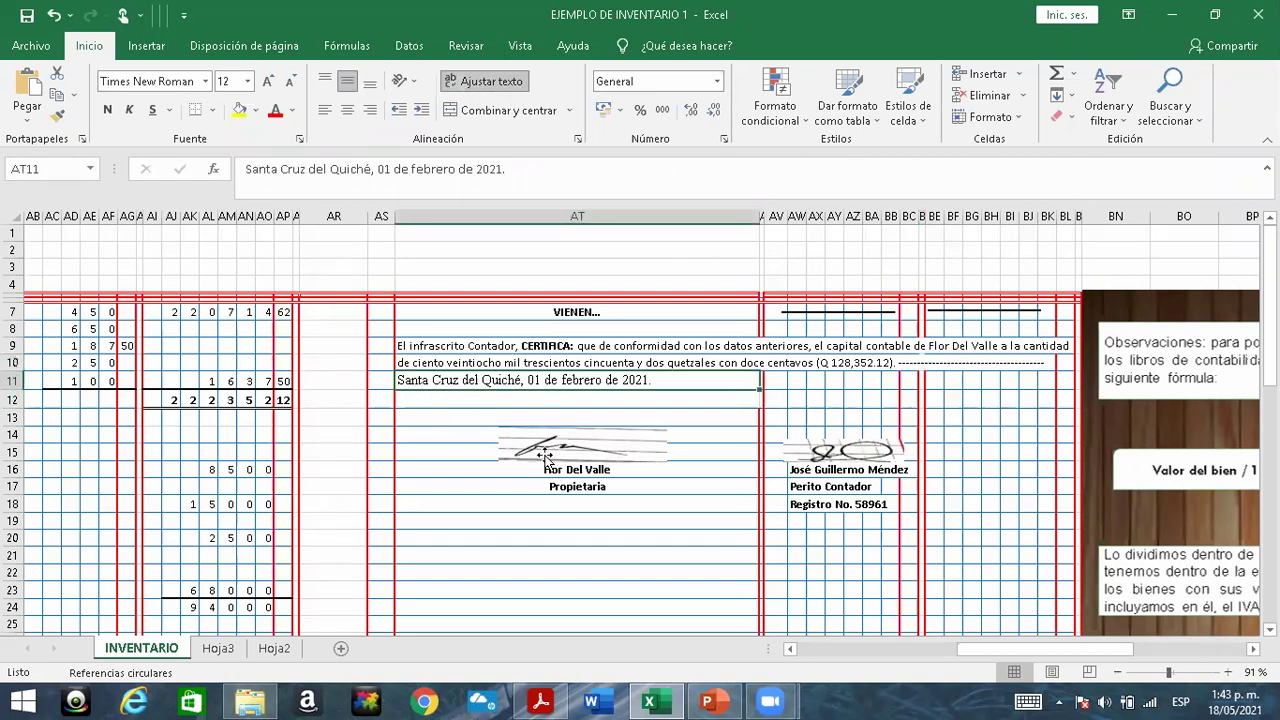
click(520, 488)
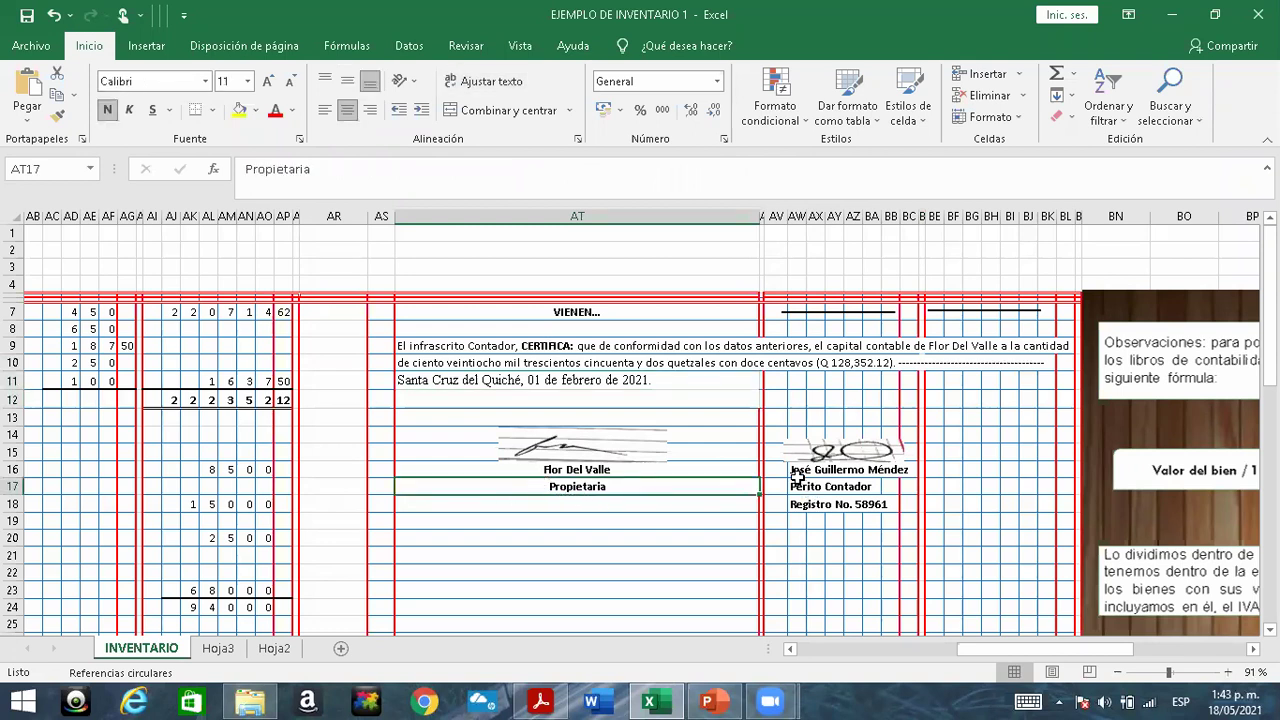
Examine the Perito Contador signature block with its registration line, and return to the start of the INVENTARIO sheet.
click(796, 473)
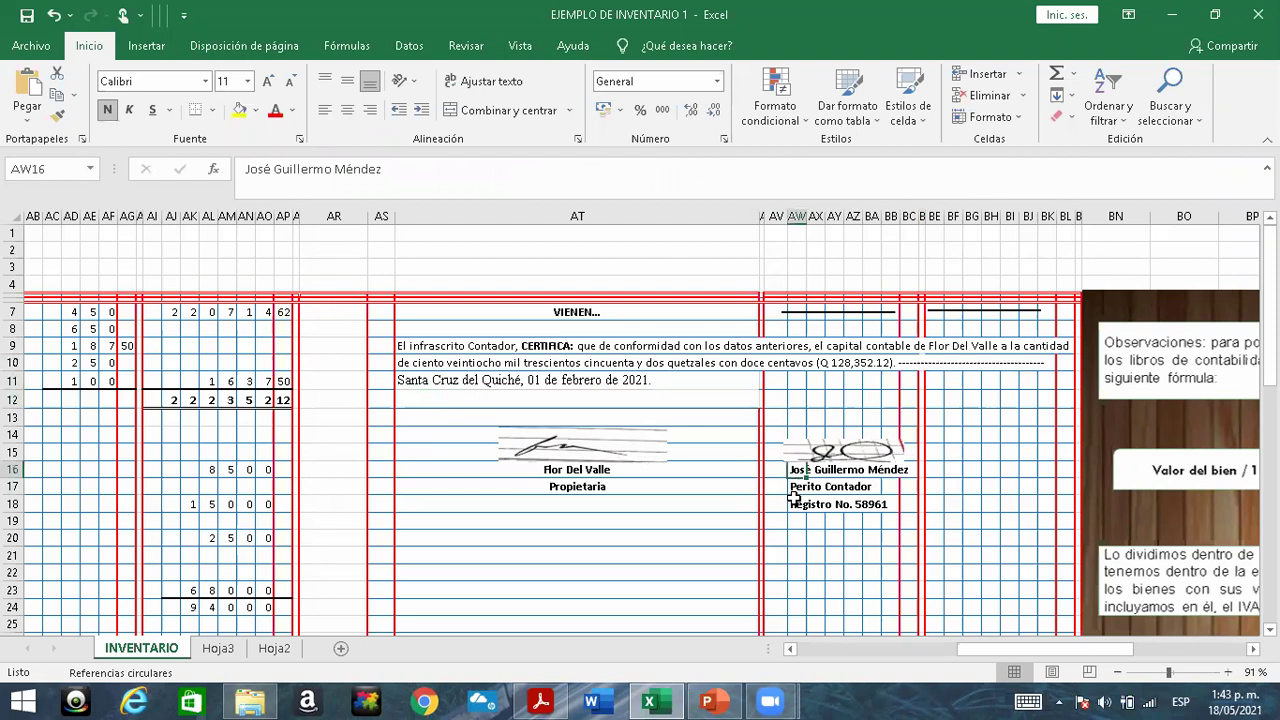
click(768, 503)
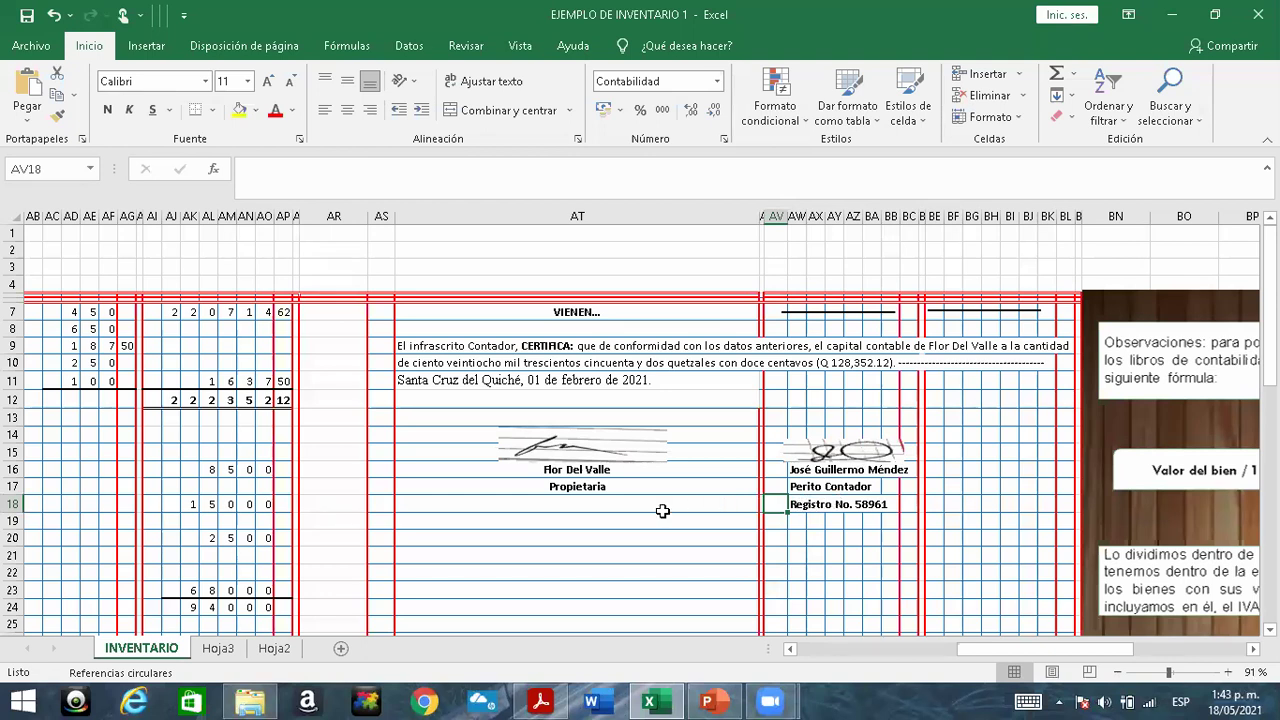
scroll(756, 478, left, 10)
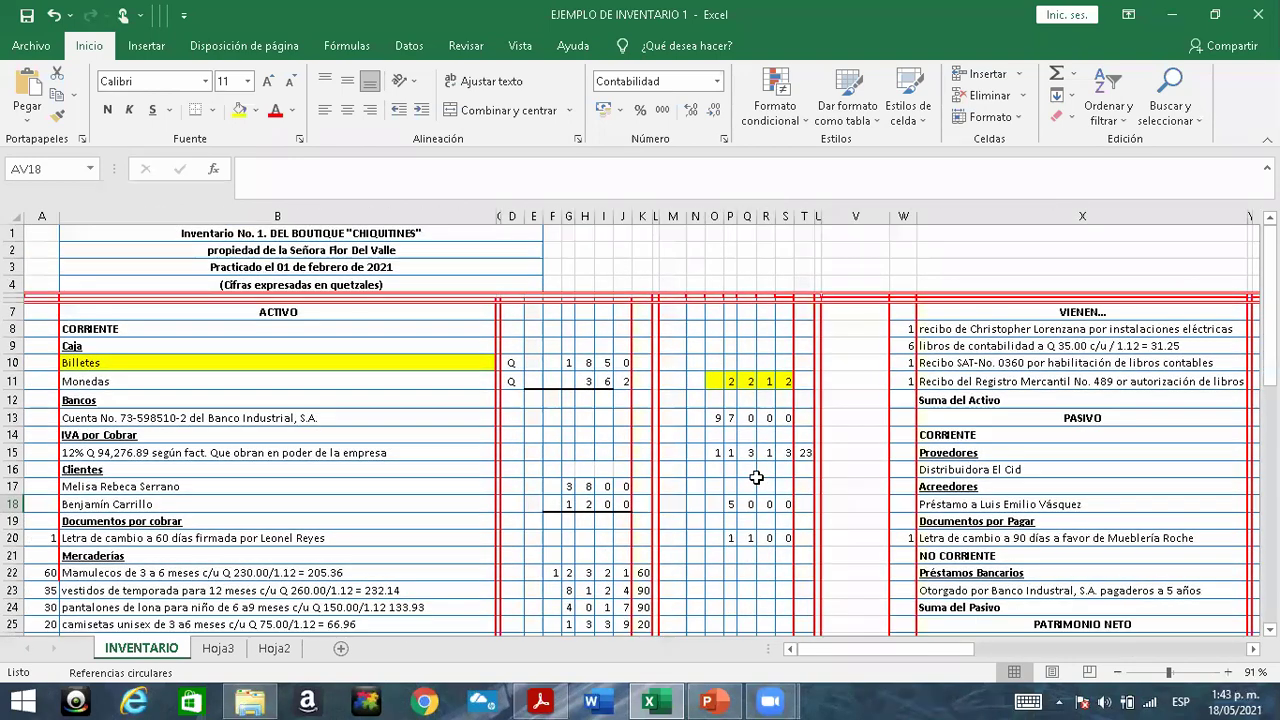
scroll(756, 478, down, 10)
scroll(756, 478, up, 10)
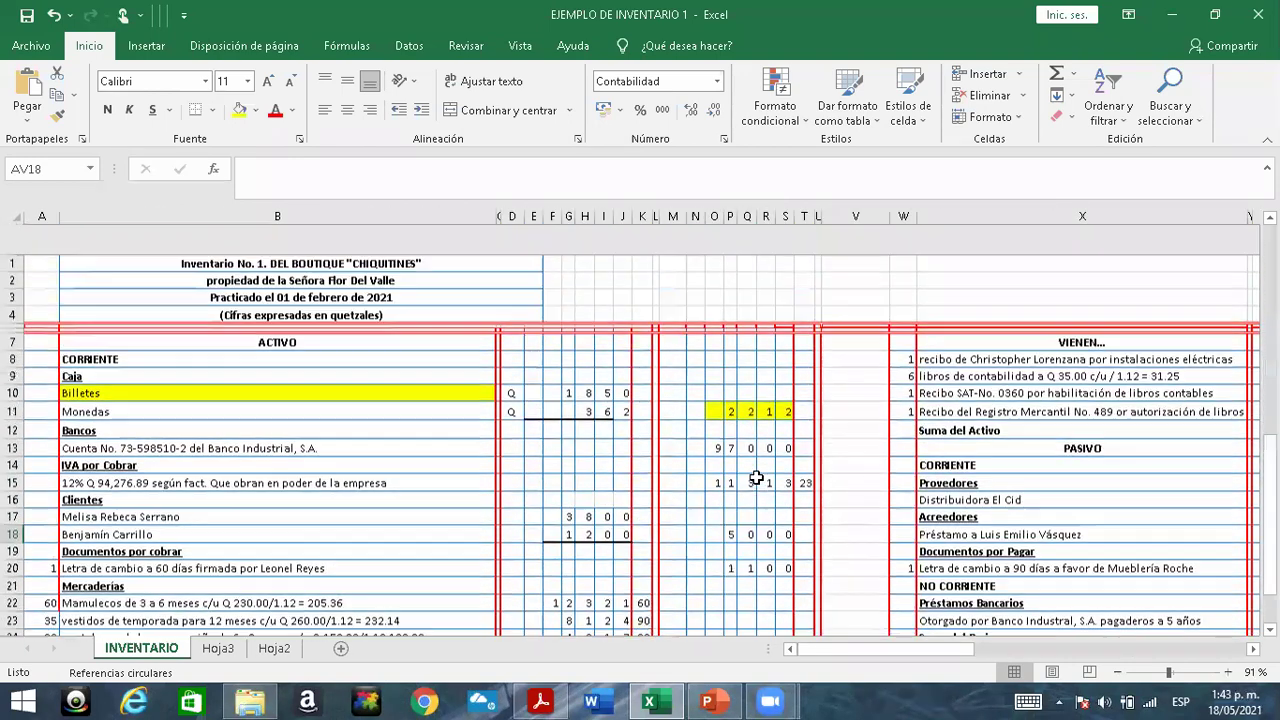
Review the simplified inventory on sheet Hoja3 from the ACTIVO accounts through PATRIMONIO NETO and RESUMEN to the certification and signatures.
click(210, 652)
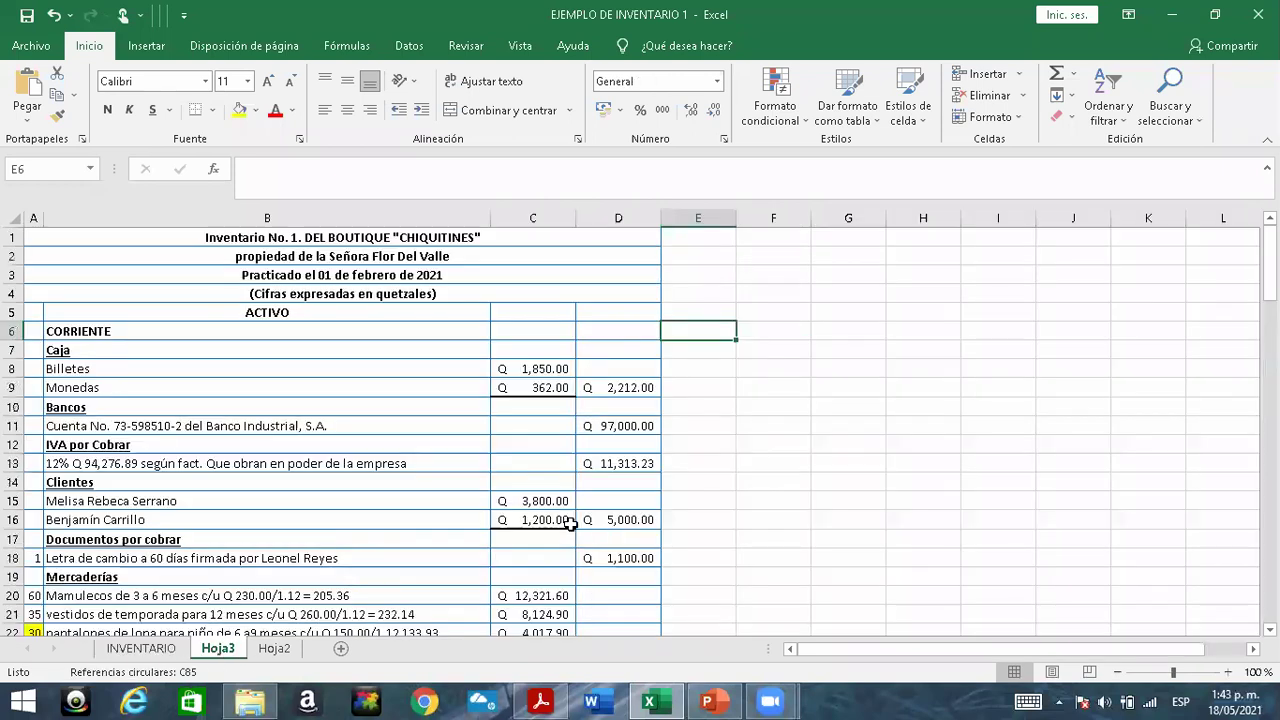
scroll(575, 515, down, 3)
scroll(570, 525, down, 19)
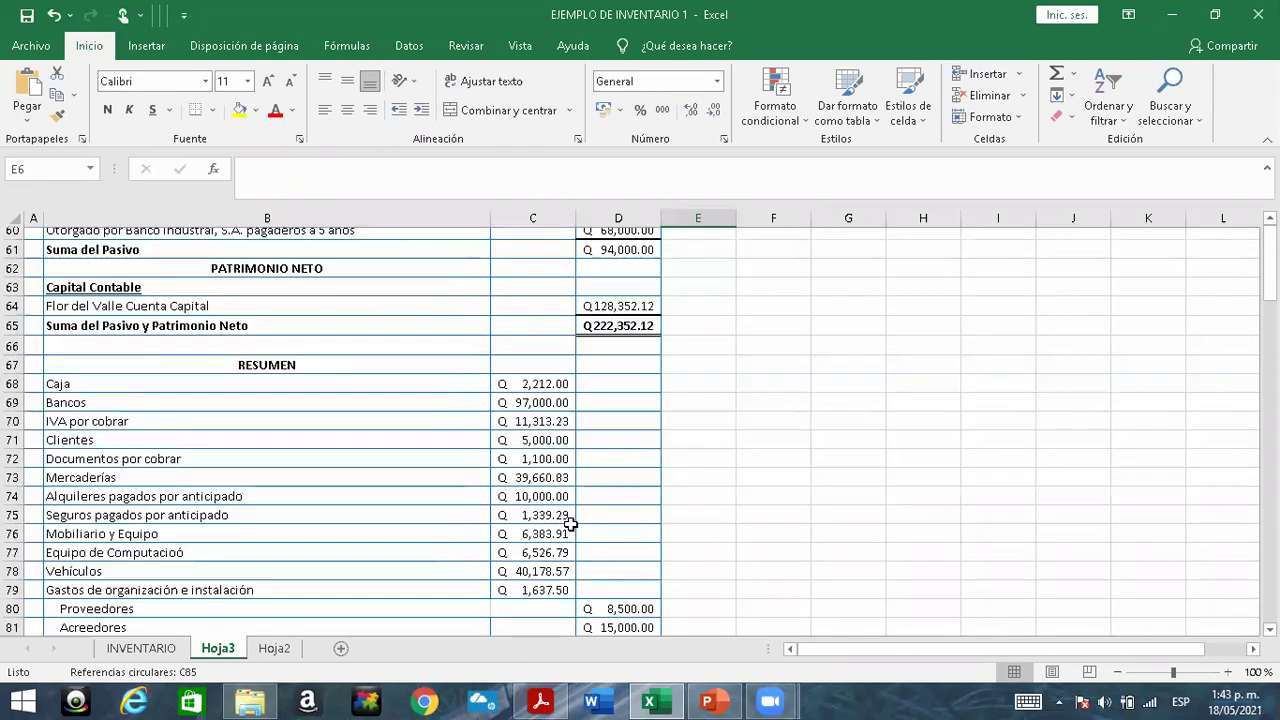
scroll(570, 525, up, 16)
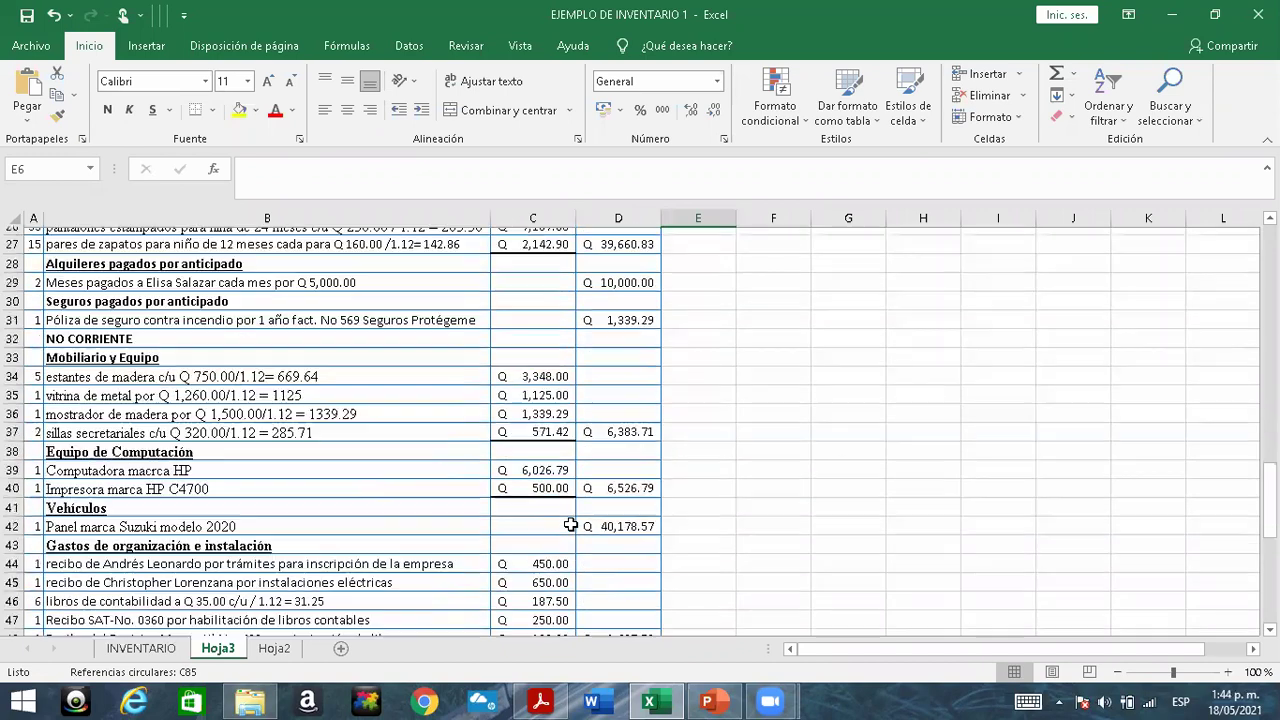
scroll(570, 524, up, 4)
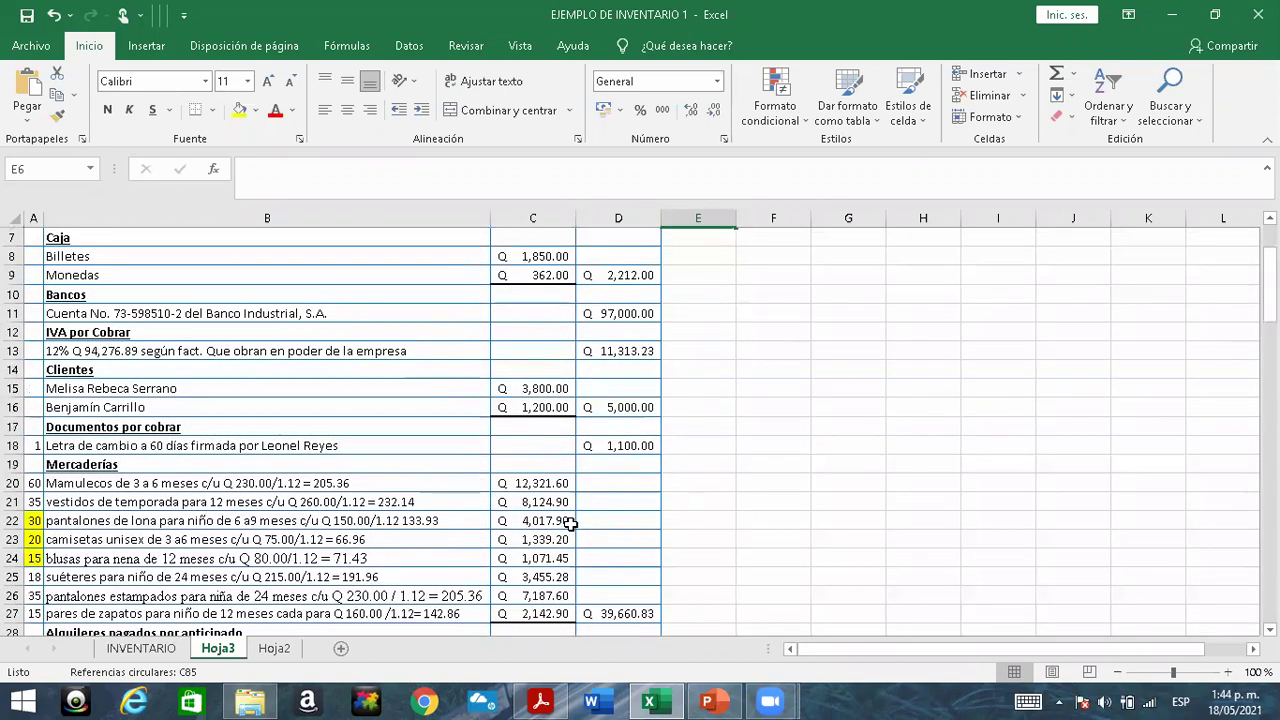
scroll(570, 522, up, 2)
scroll(570, 522, down, 10)
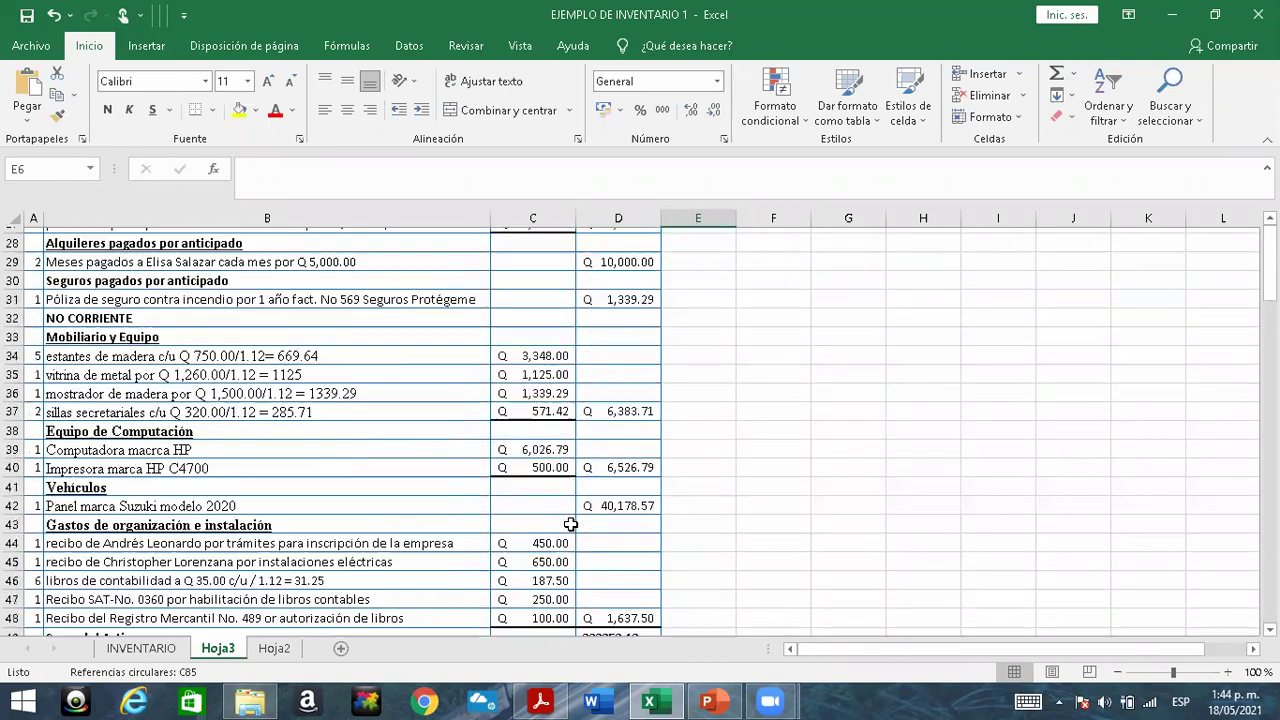
scroll(570, 523, down, 12)
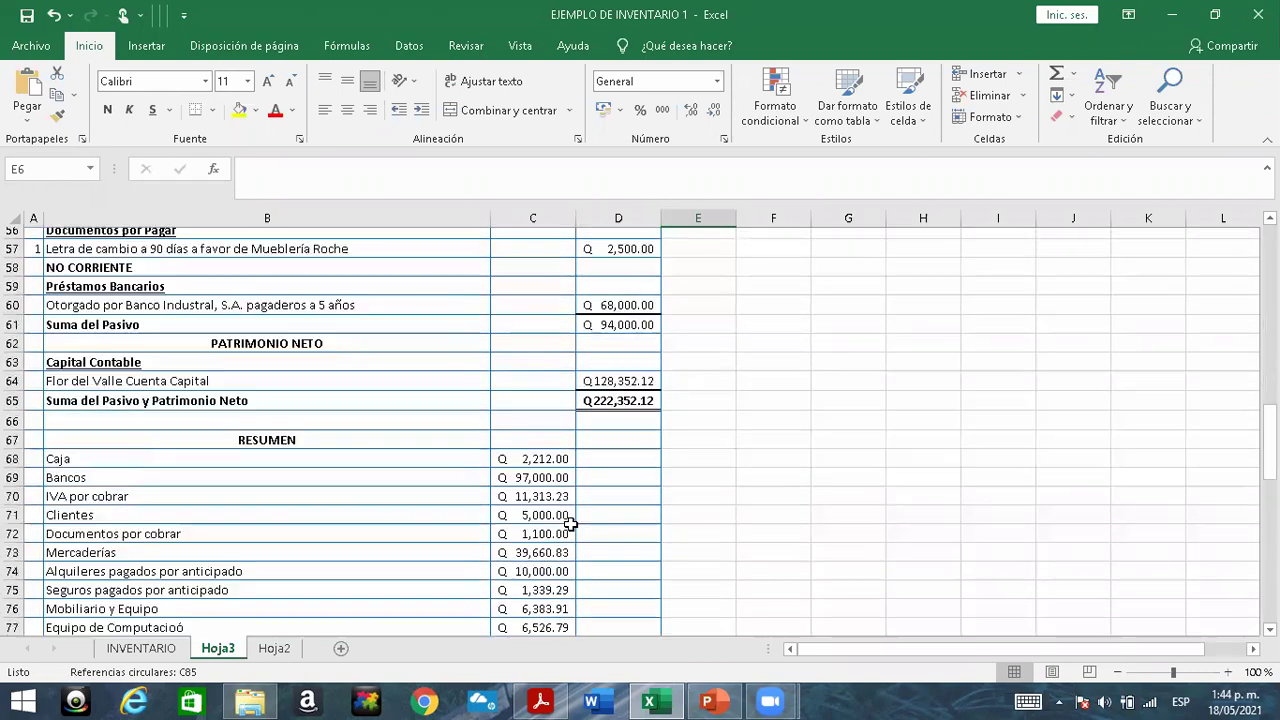
scroll(570, 524, down, 6)
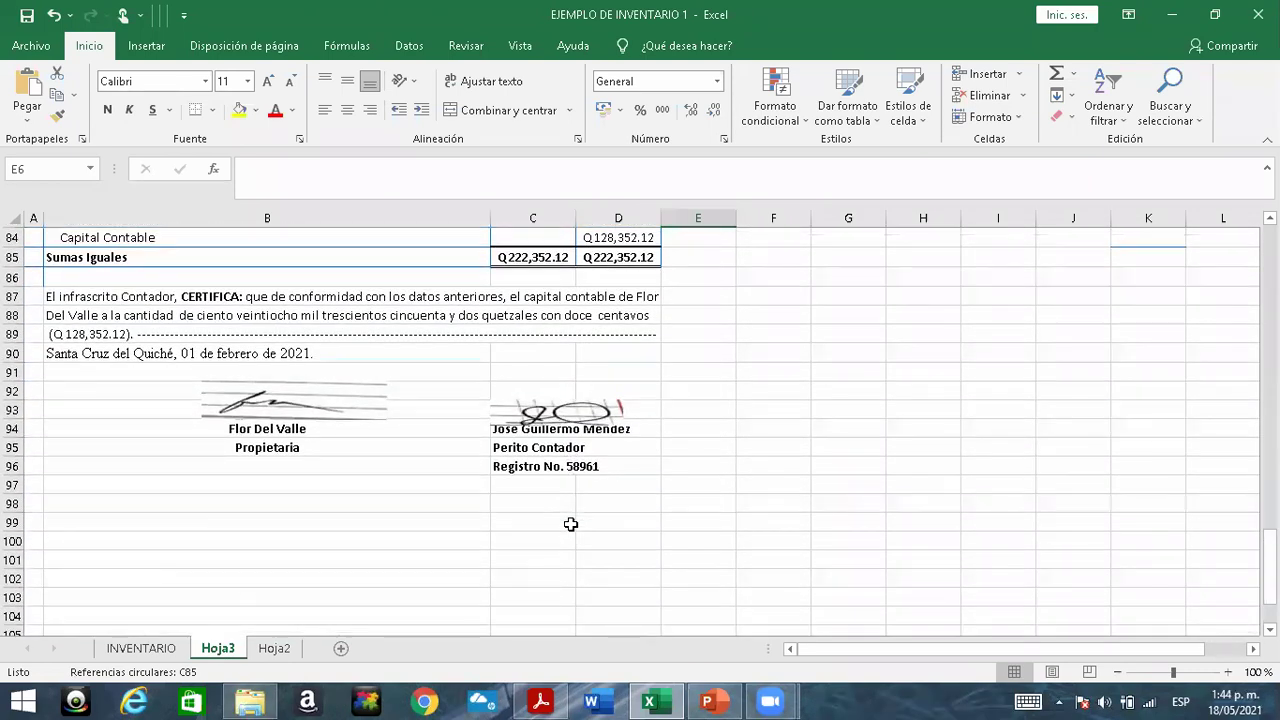
scroll(570, 524, up, 20)
scroll(570, 524, down, 1)
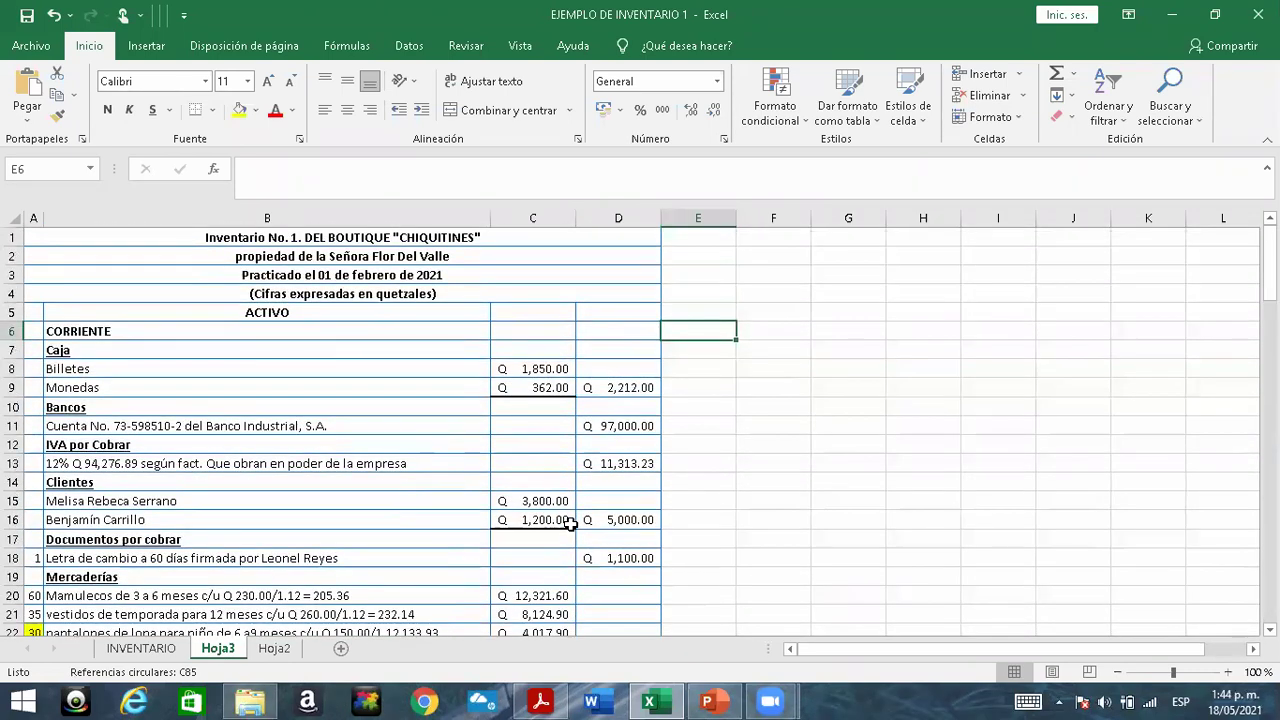